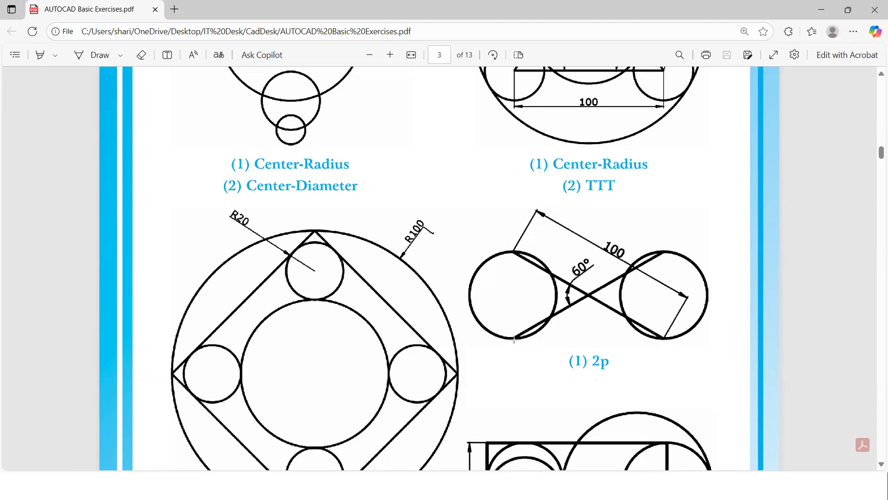
left_click_drag(514, 340, 590, 339)
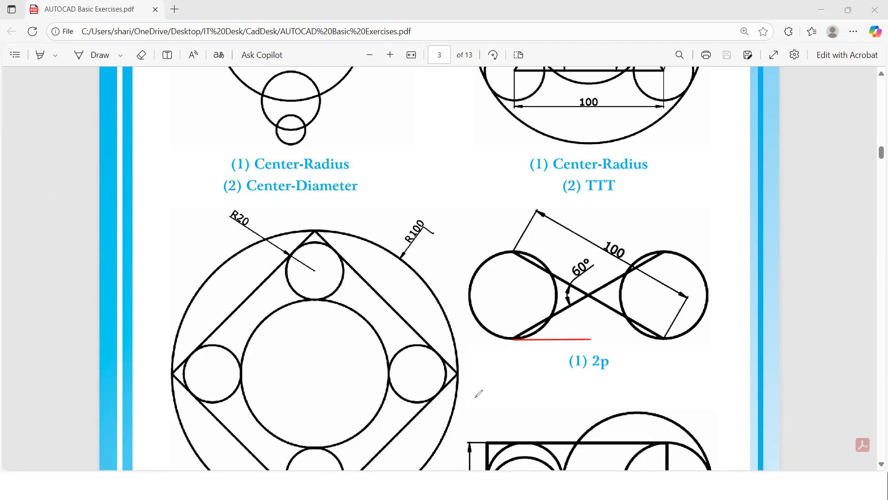
left_click_drag(537, 322, 541, 343)
key("ctrl+z")
- Switch to AutoCAD and draw a 100-unit line rising to the right at 30° in the empty area beside the notes
key("alt+Tab")
key("alt+Tab")
key("alt+Tab")
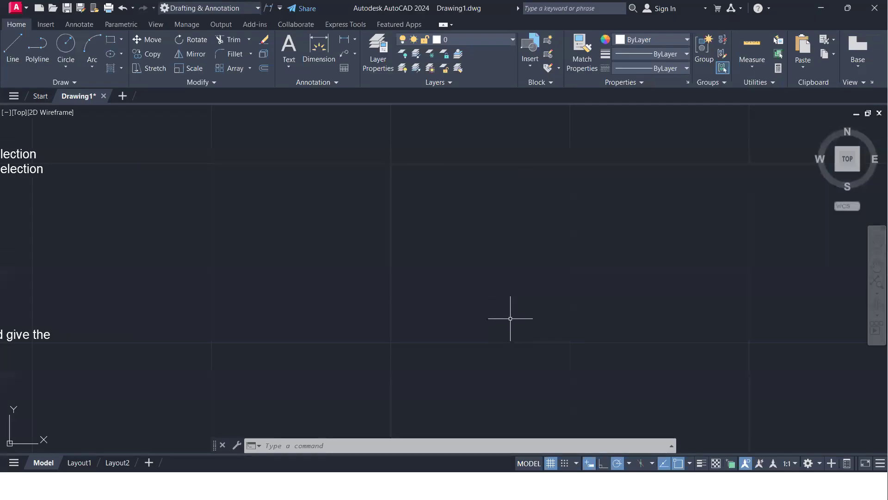
type("l")
key("Return")
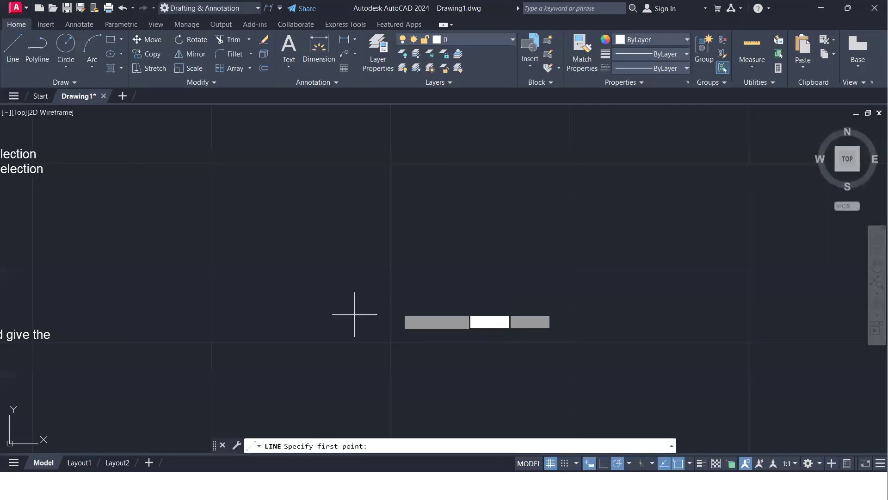
left_click(320, 313)
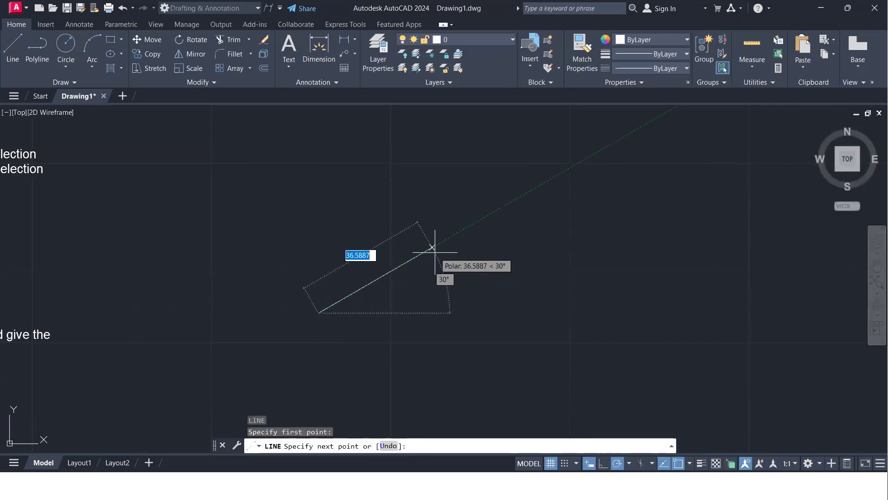
type("100")
key("Return")
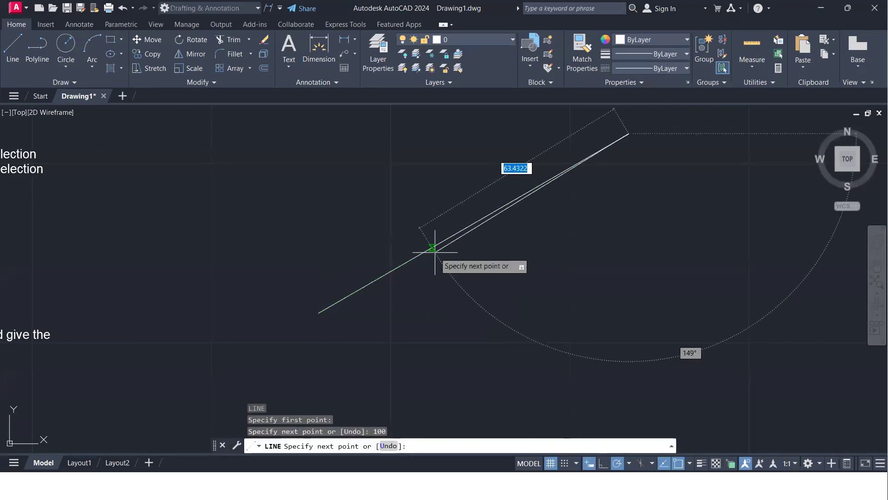
scroll(436, 278, "down", 3)
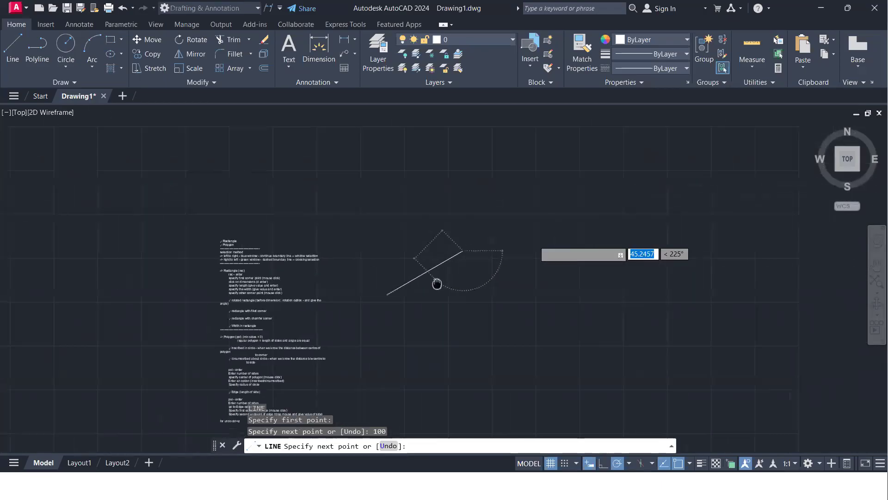
scroll(465, 295, "up", 5)
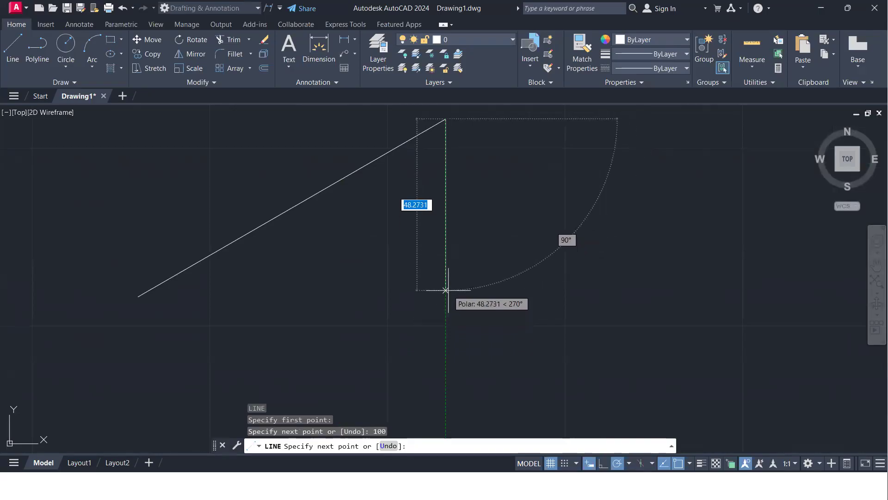
key("Escape")
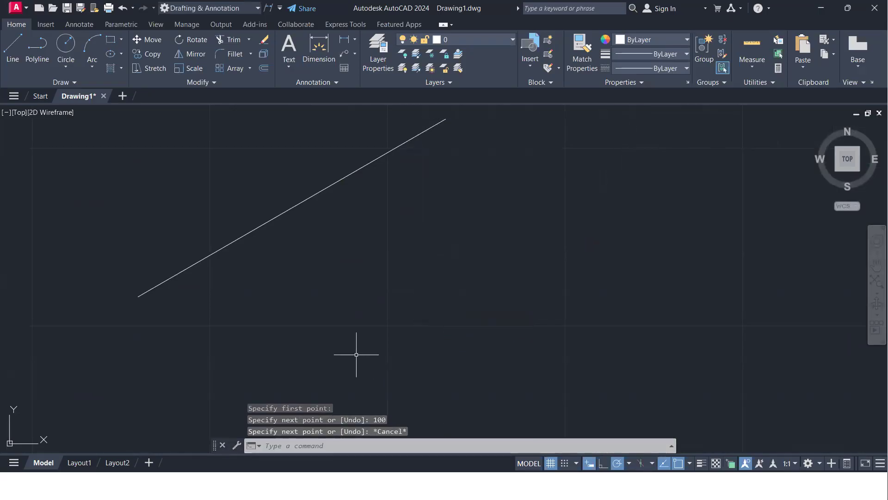
- Draw a horizontal line about 122 units long to the right from the slanted line's lower endpoint
key("Return")
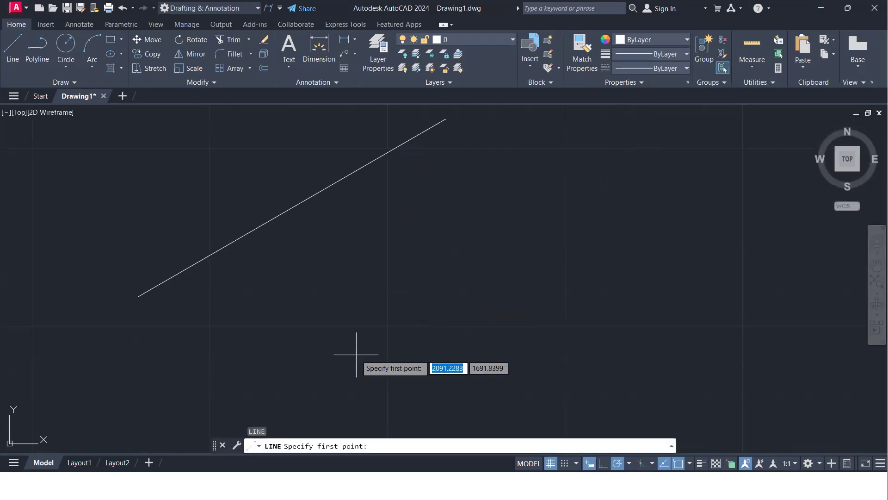
left_click(138, 296)
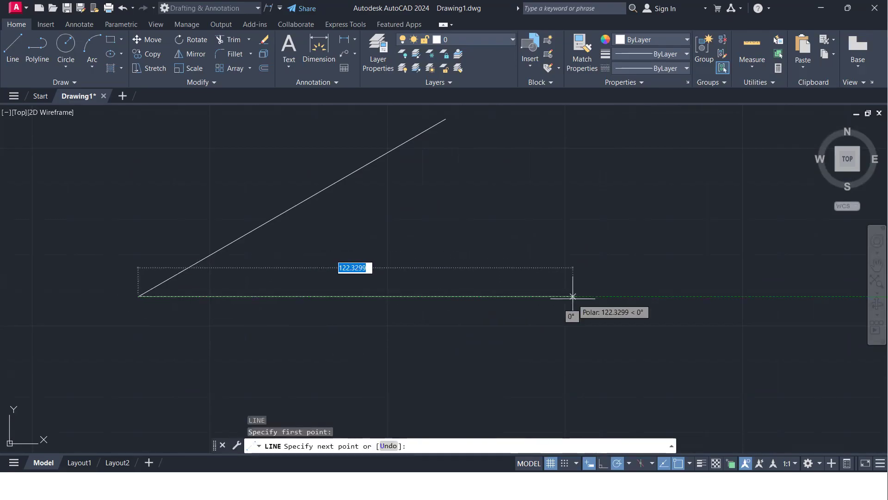
left_click(573, 296)
key("Return")
- Draw a vertical line about 71 units long down from the slanted line's upper endpoint, crossing the horizontal line
key("Return")
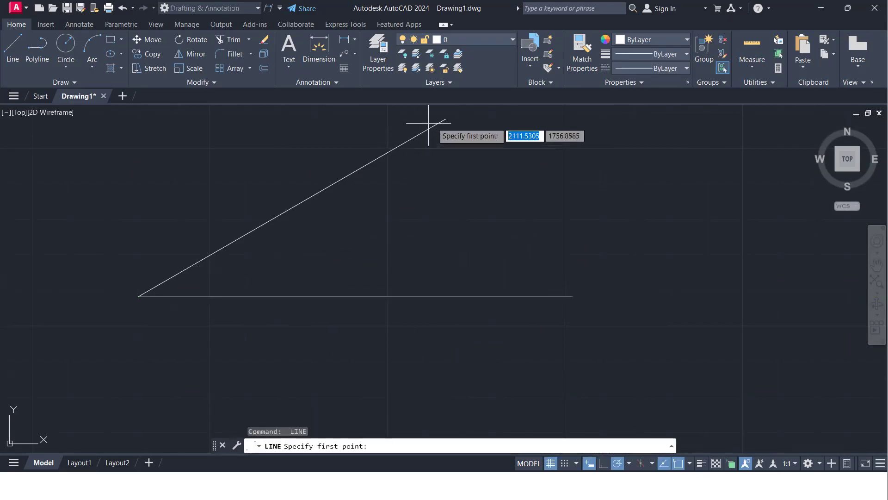
left_click(446, 119)
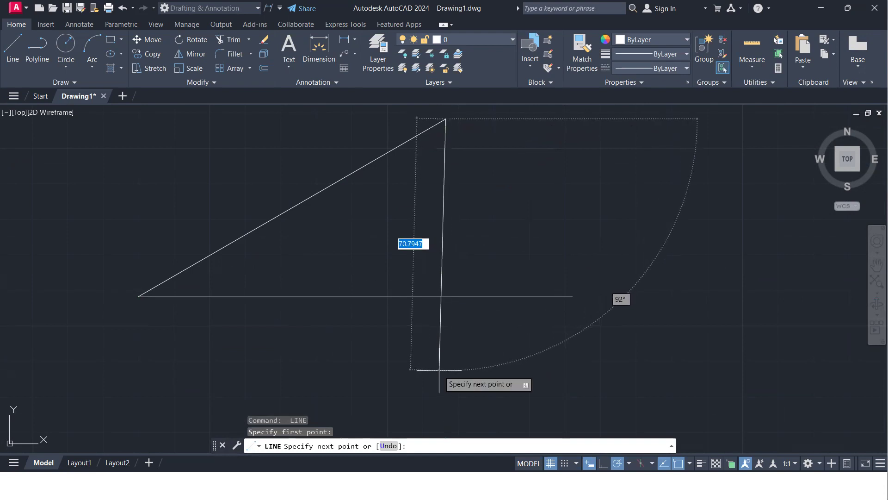
left_click(446, 369)
key("Return")
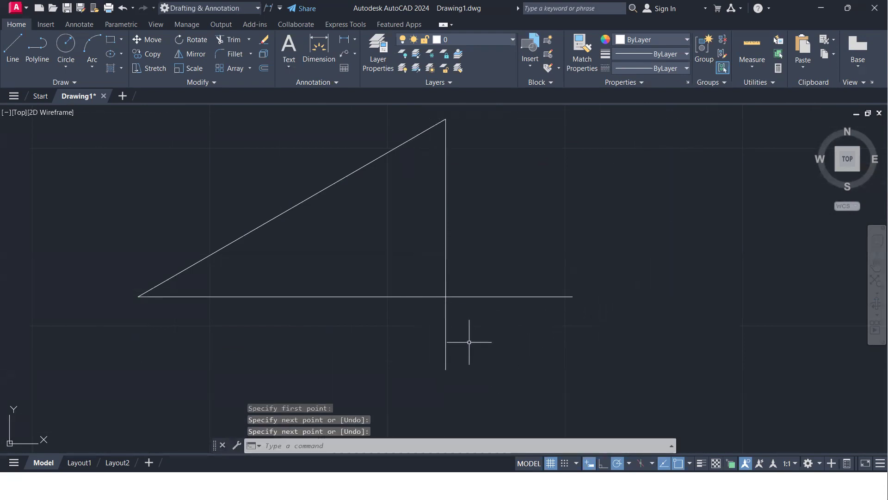
- Draw a 100-unit line at 150° from the intersection of the vertical and horizontal lines, crossing the first slanted line
key("Return")
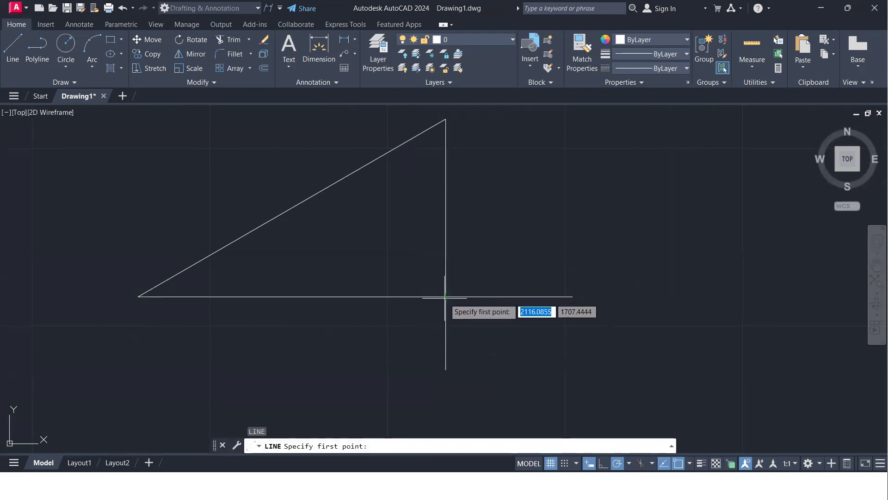
left_click(446, 297)
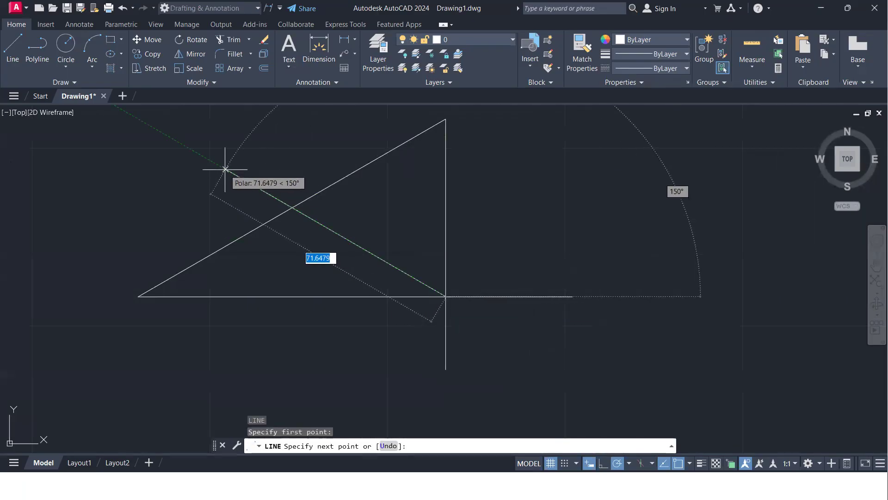
type("100")
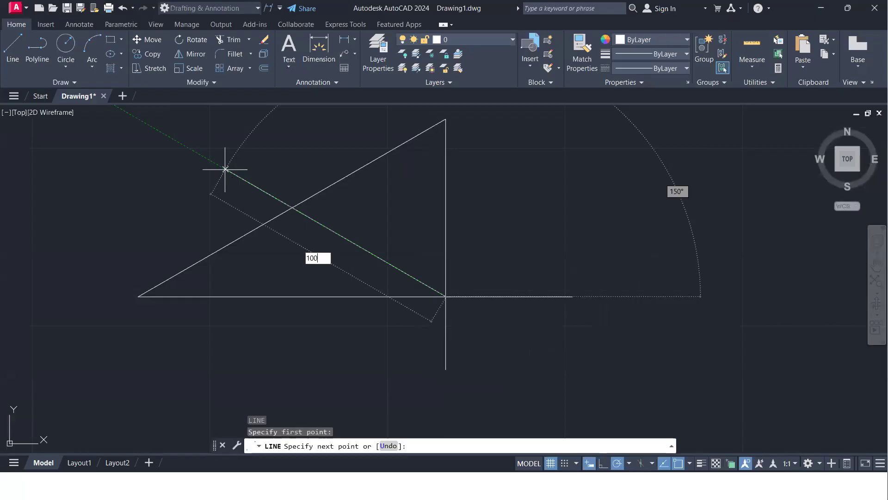
key("Return")
key("Return")
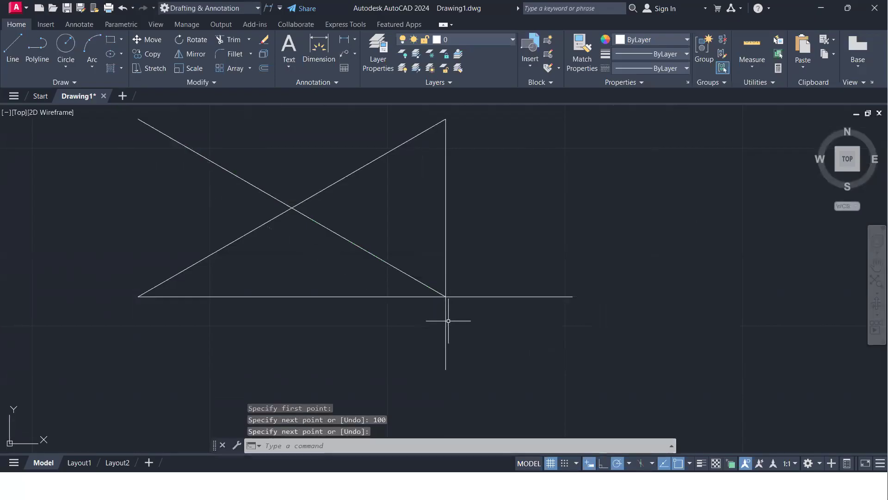
- Delete the vertical and horizontal construction lines, leaving only the two crossed 100-unit lines
left_click(502, 393)
left_click(391, 326)
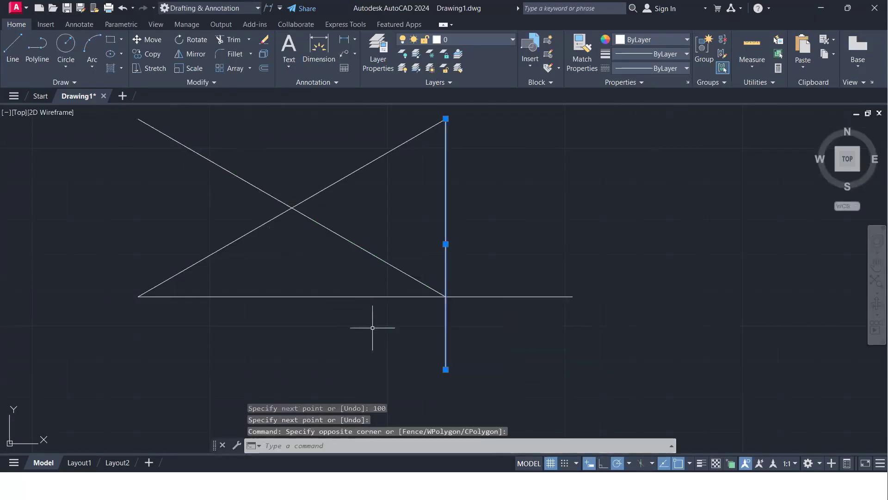
key("Delete")
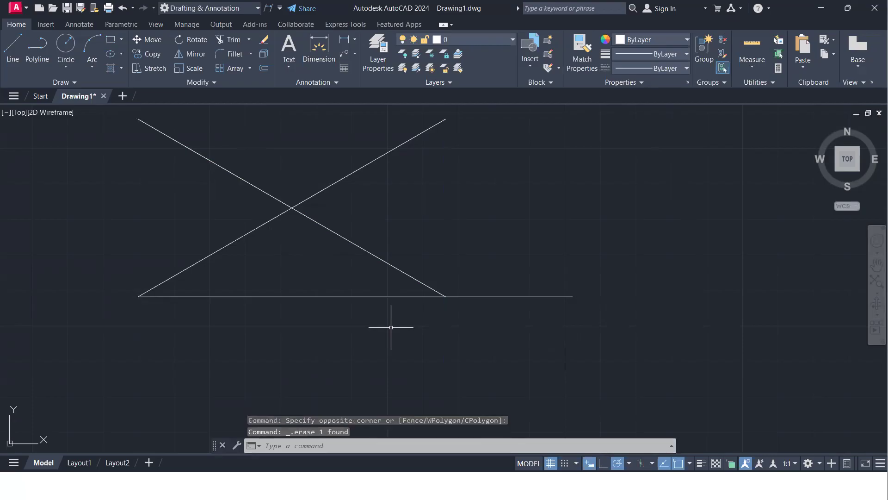
left_click(485, 296)
key("Delete")
scroll(363, 307, "down", 5)
scroll(364, 308, "up", 3)
scroll(345, 291, "up", 2)
middle_click_drag(341, 287, 401, 291)
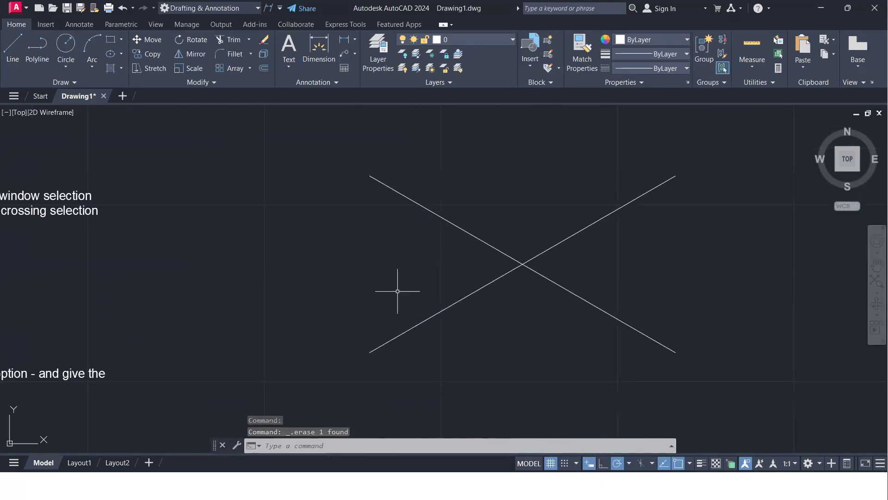
- Draw a 2-Point circle whose diameter spans the two left endpoints of the crossed lines
left_click(66, 67)
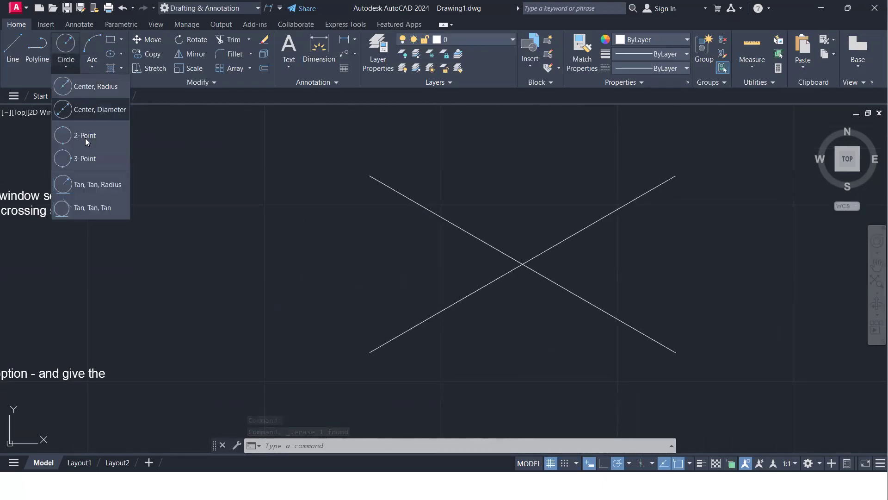
left_click(86, 139)
left_click(370, 175)
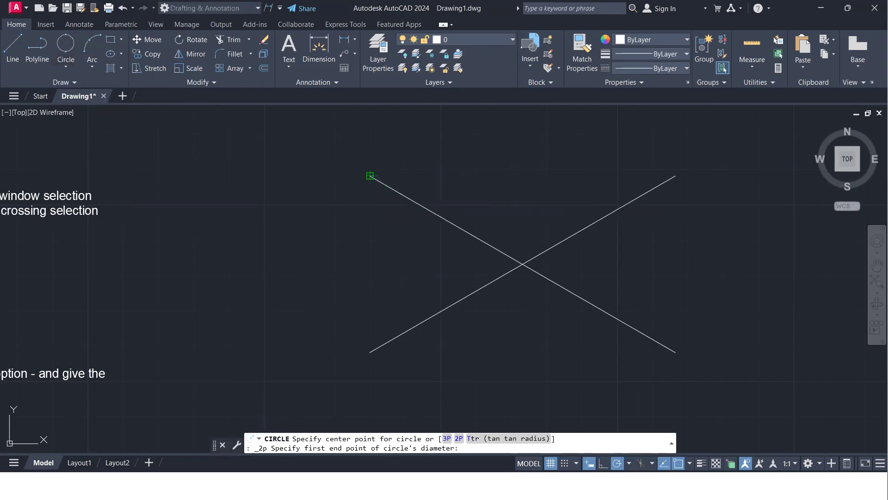
left_click(370, 352)
- Draw a second 2-Point circle whose diameter spans the two right endpoints of the crossed lines
left_click(64, 45)
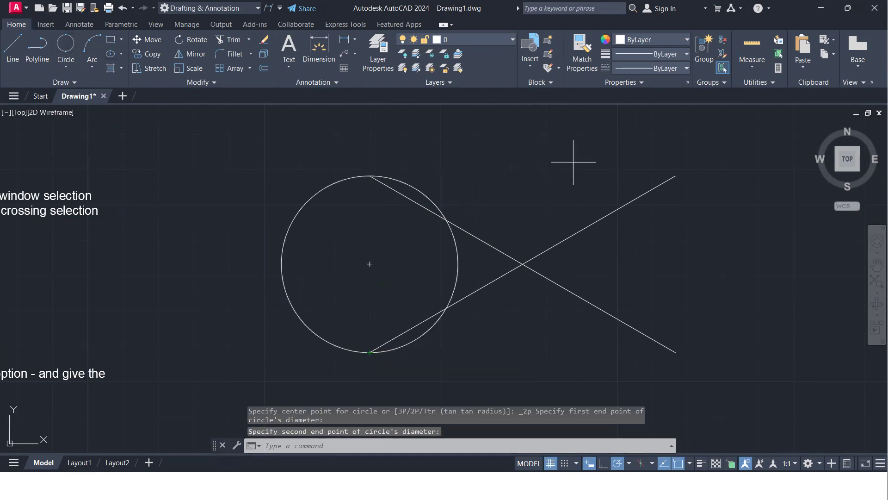
left_click(675, 176)
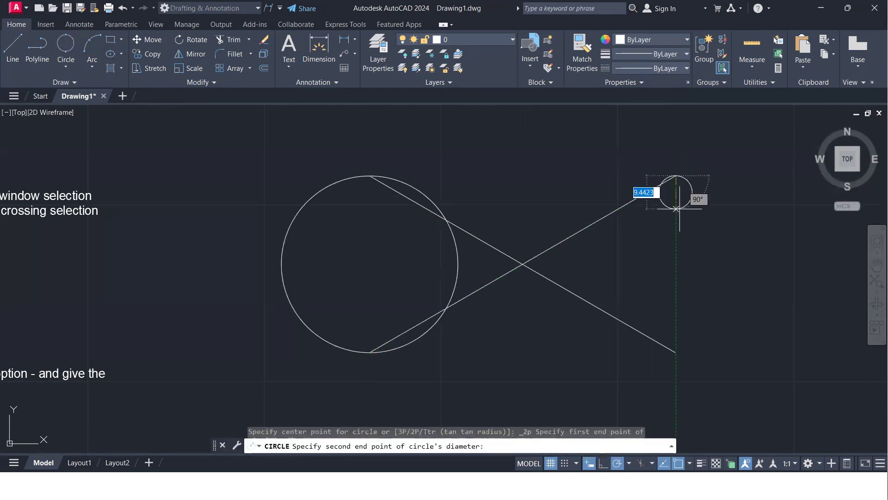
left_click(675, 352)
scroll(430, 315, "down", 2)
scroll(363, 324, "down", 3)
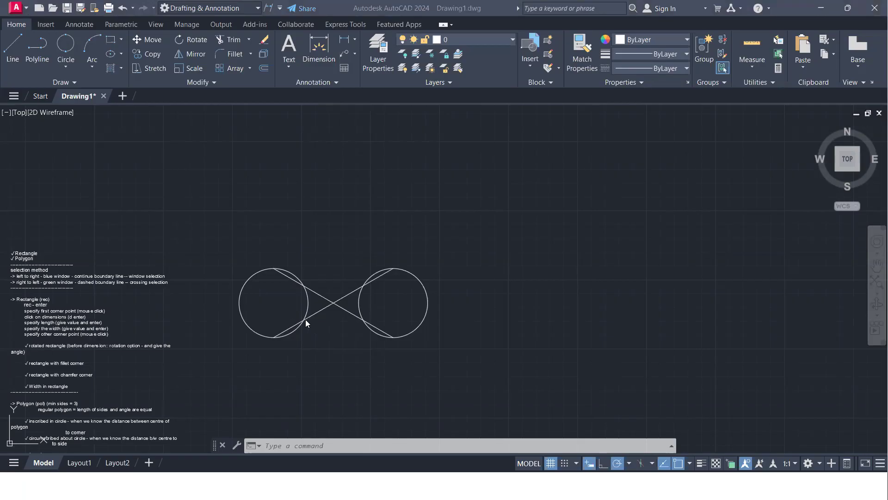
scroll(305, 320, "up", 4)
scroll(332, 330, "down", 3)
scroll(332, 331, "up", 6)
scroll(331, 331, "down", 5)
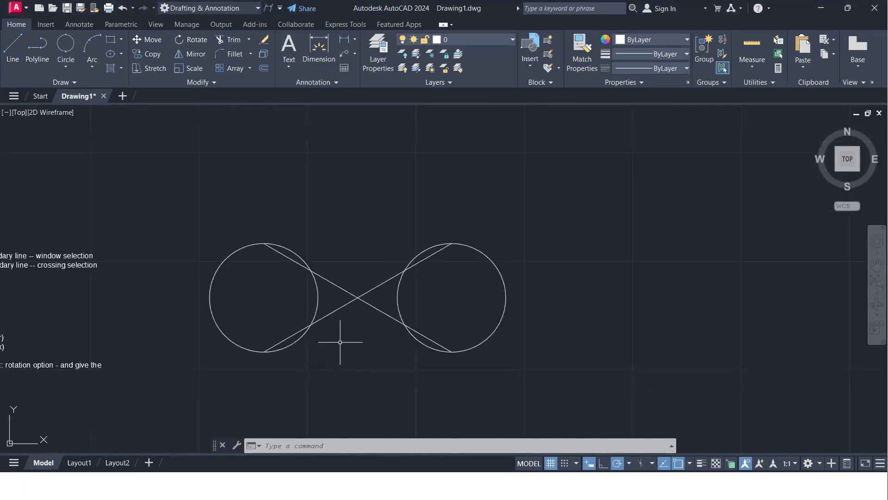
middle_click_drag(491, 365, 462, 371)
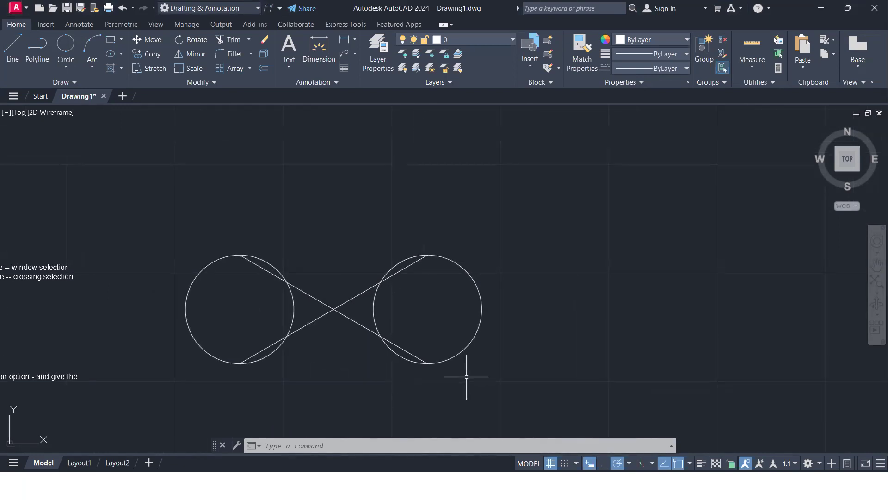
scroll(469, 371, "up", 2)
scroll(489, 383, "down", 2)
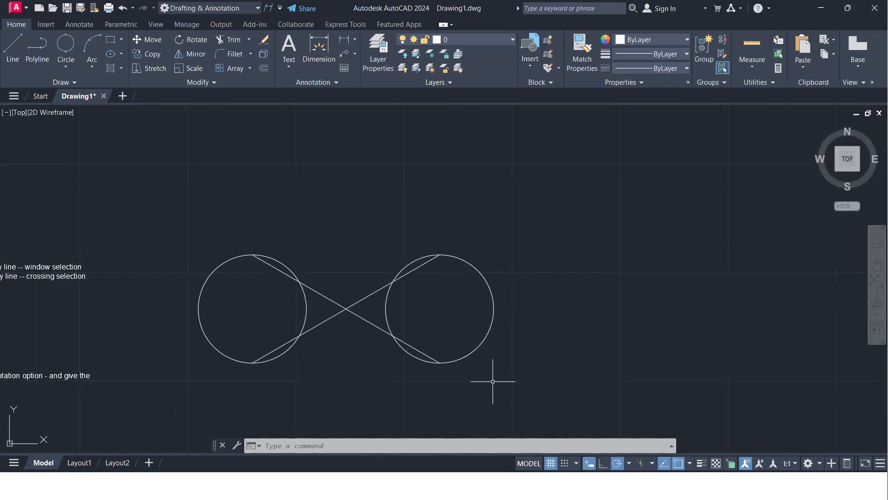
middle_click_drag(312, 373, 414, 348)
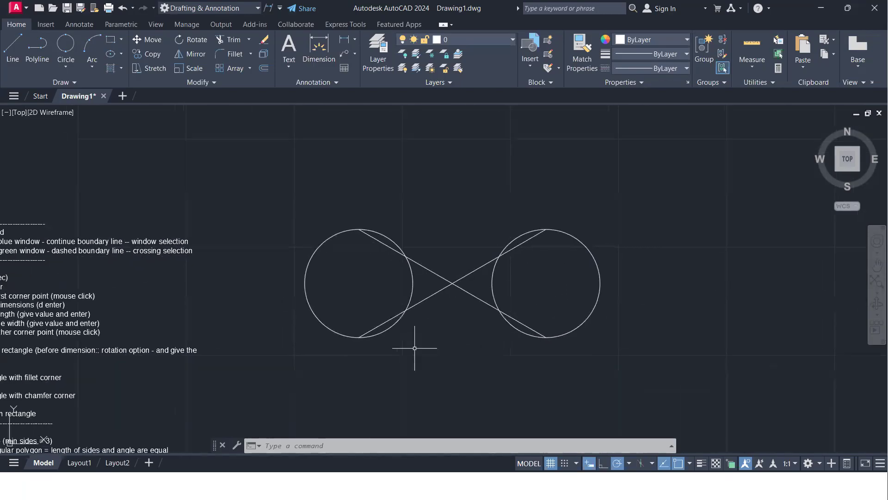
scroll(207, 342, "down", 2)
middle_click_drag(199, 327, 228, 307)
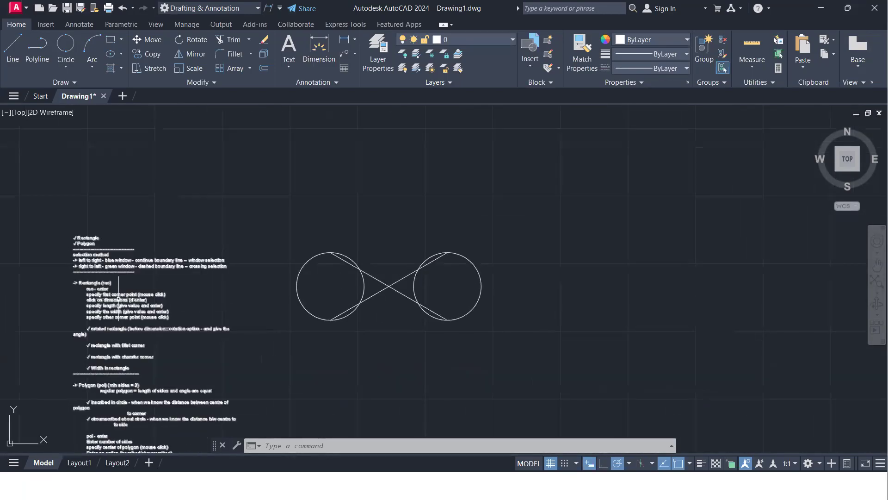
scroll(118, 298, "up", 2)
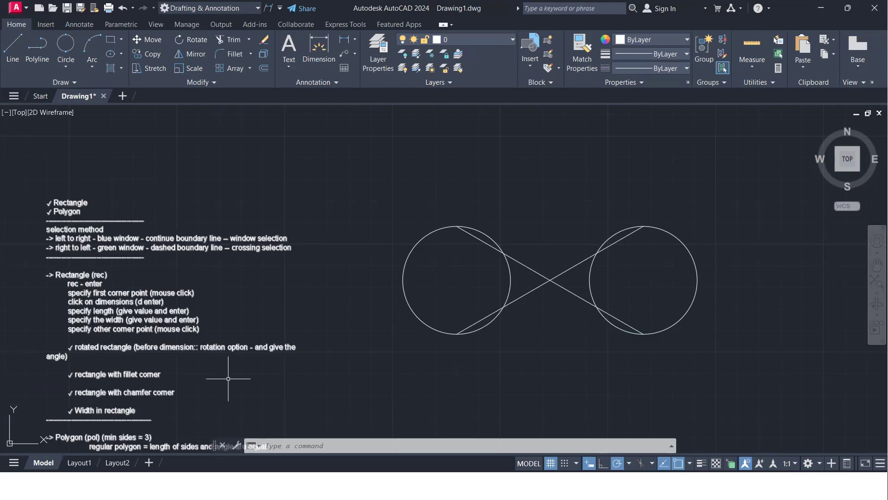
scroll(283, 324, "down", 4)
middle_click_drag(268, 324, 257, 296)
scroll(277, 297, "up", 3)
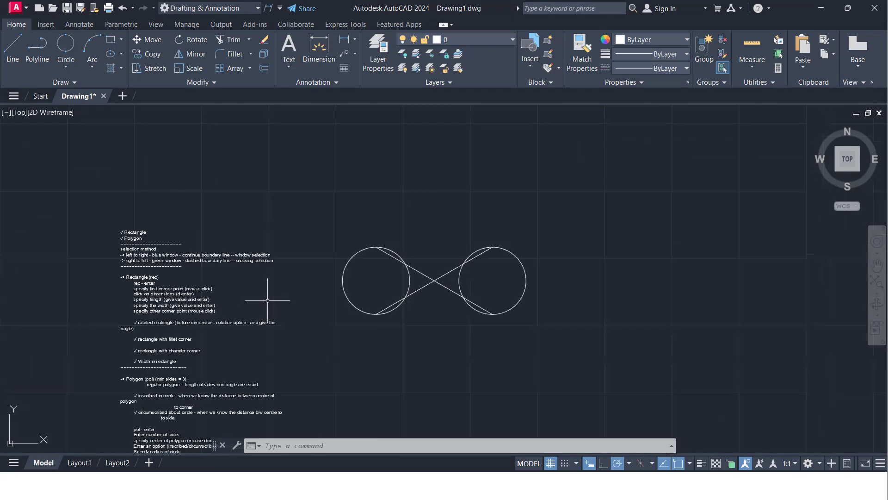
left_click(797, 45)
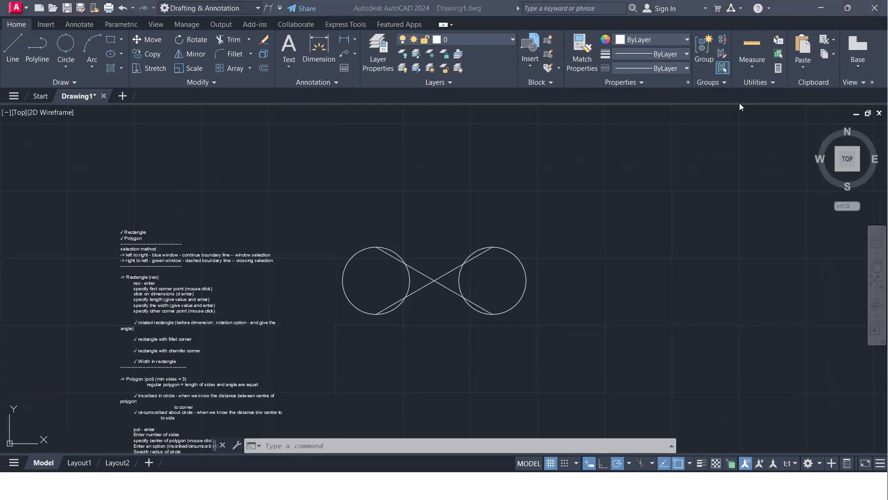
scroll(126, 235, "up", 6)
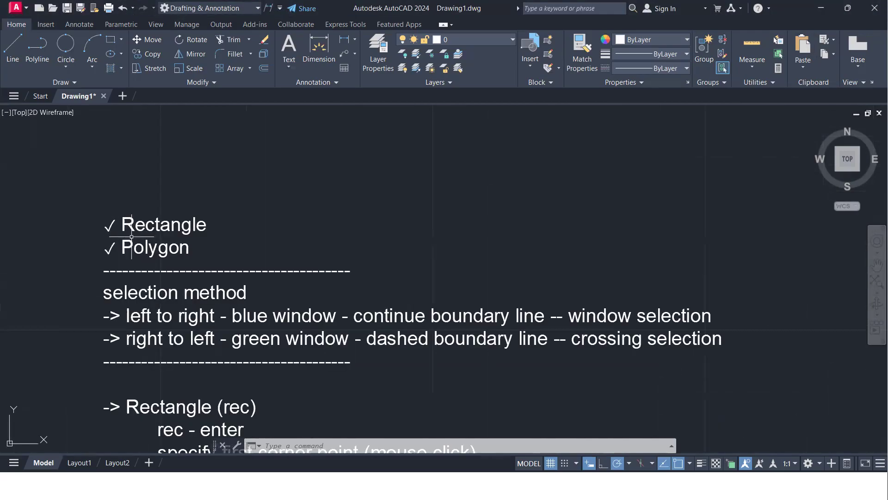
scroll(126, 235, "up", 2)
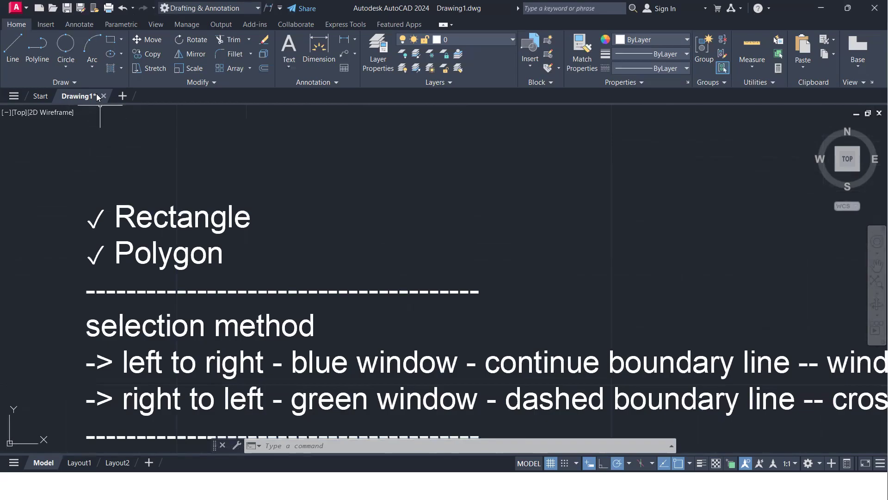
left_click(121, 40)
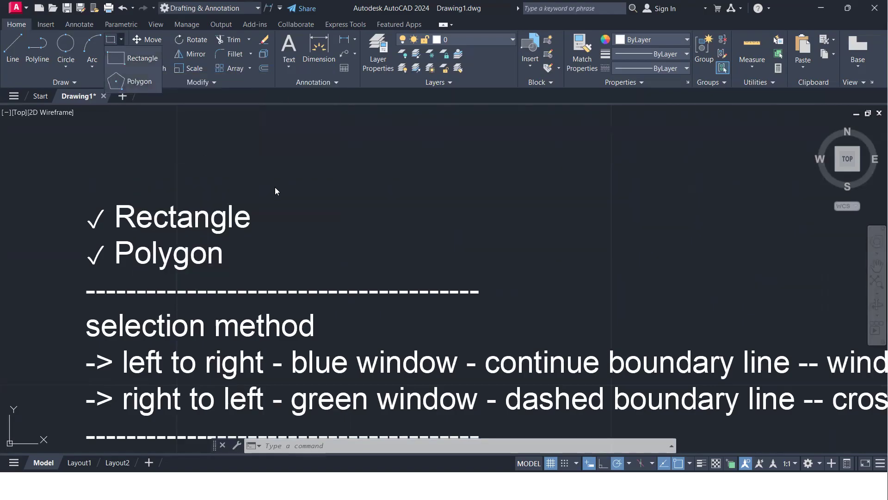
left_click(268, 216)
- Draw a 100-unit horizontal line to the right in the empty area beyond the two circles
scroll(261, 223, "down", 2)
middle_click_drag(258, 222, 10, 177)
scroll(512, 337, "down", 2)
scroll(460, 332, "down", 2)
middle_click_drag(833, 389, 258, 278)
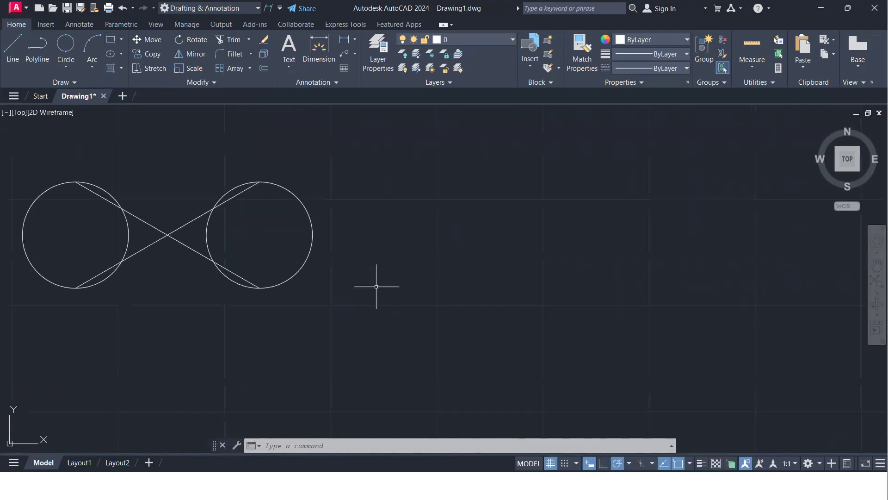
middle_click_drag(607, 308, 473, 311)
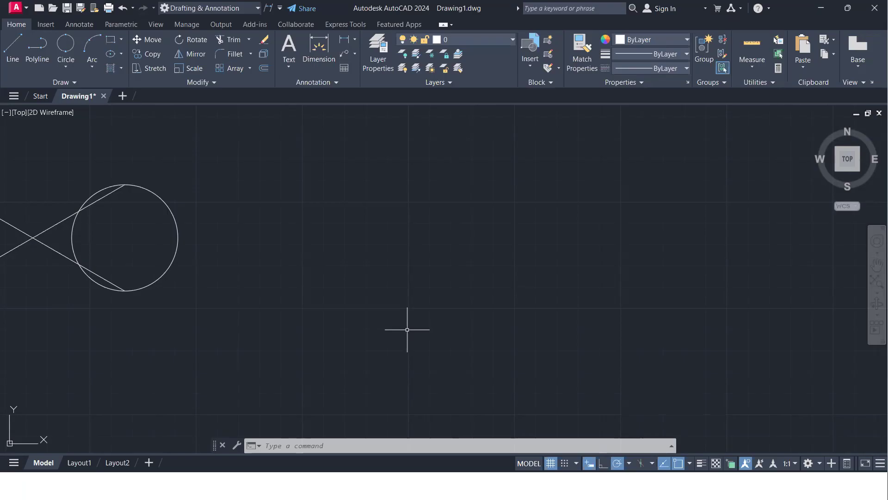
scroll(441, 278, "up", 2)
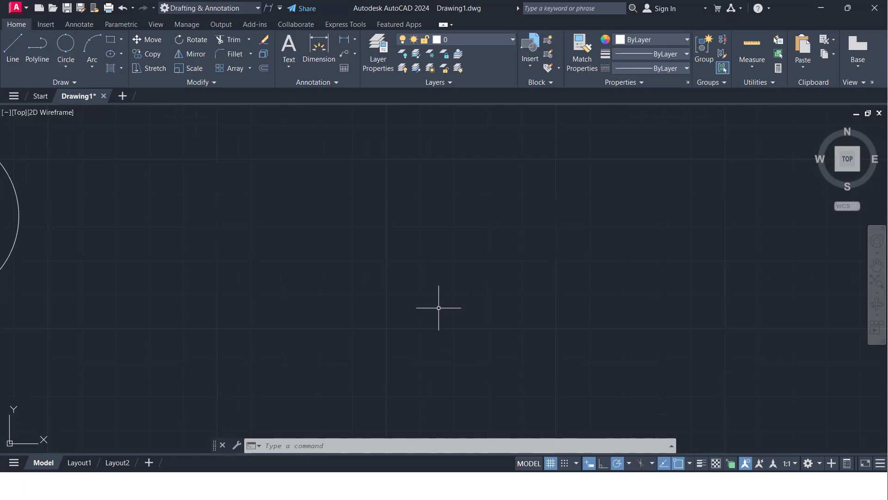
type("l")
key("Return")
left_click(297, 291)
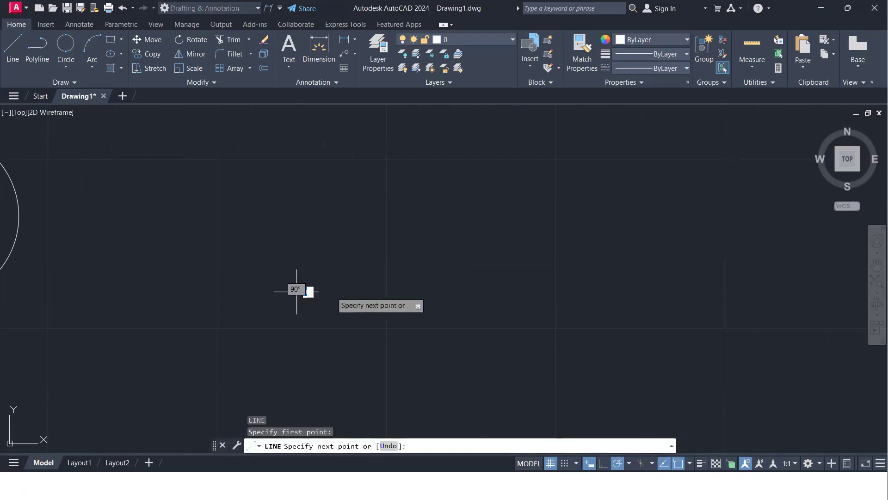
type("100")
key("Return")
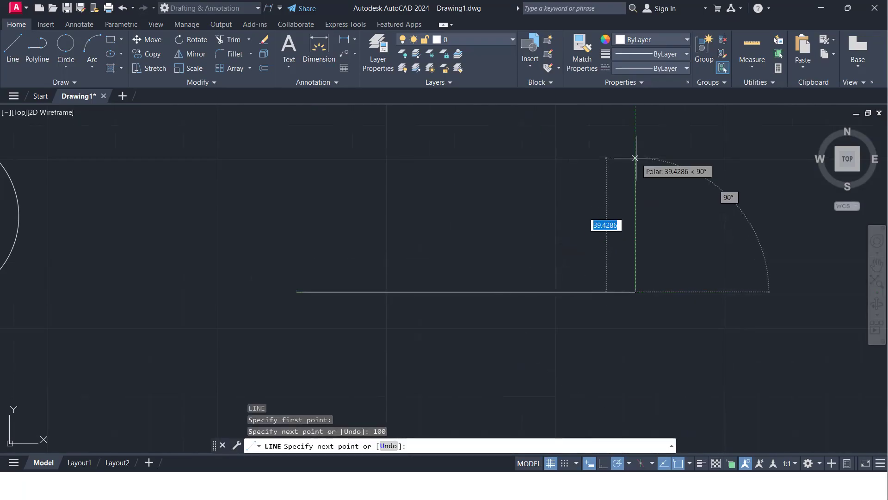
- Continue the line 50 units up and 100 units left, and close it back to the start point
type("50")
key("Return")
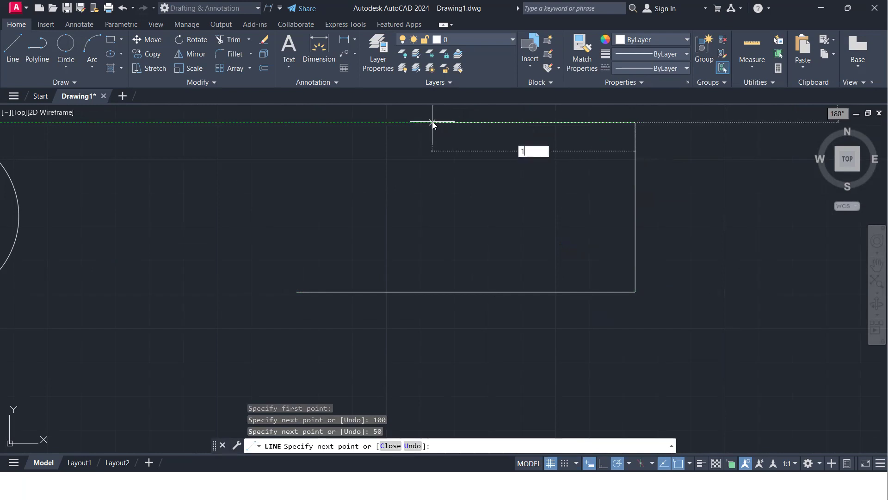
type("100")
key("Return")
type("c")
key("Return")
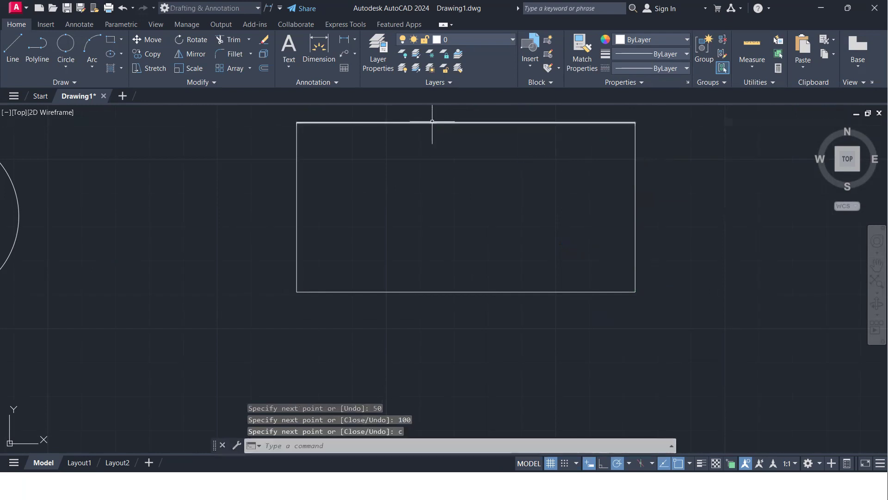
- Move the rectangle's bottom line straight down and its right line outward by their midpoint grips
scroll(420, 214, "down", 2)
middle_click_drag(420, 213, 325, 278)
scroll(325, 284, "up", 2)
scroll(325, 278, "down", 2)
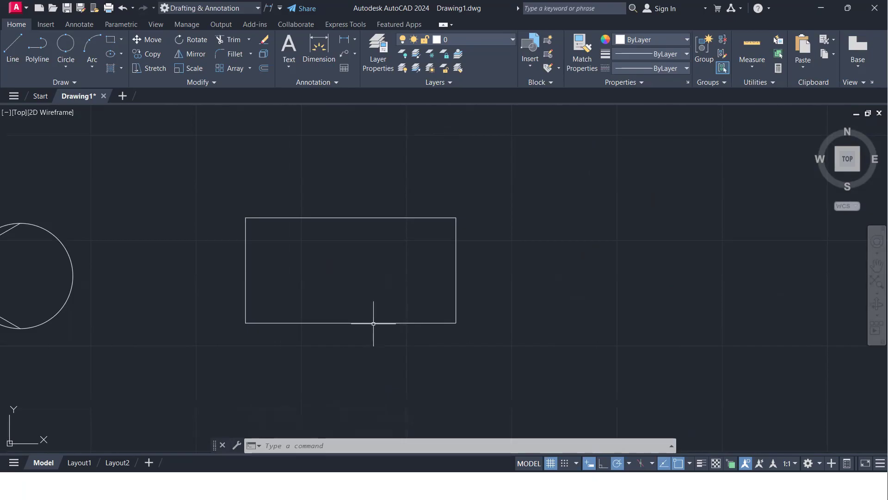
left_click(365, 323)
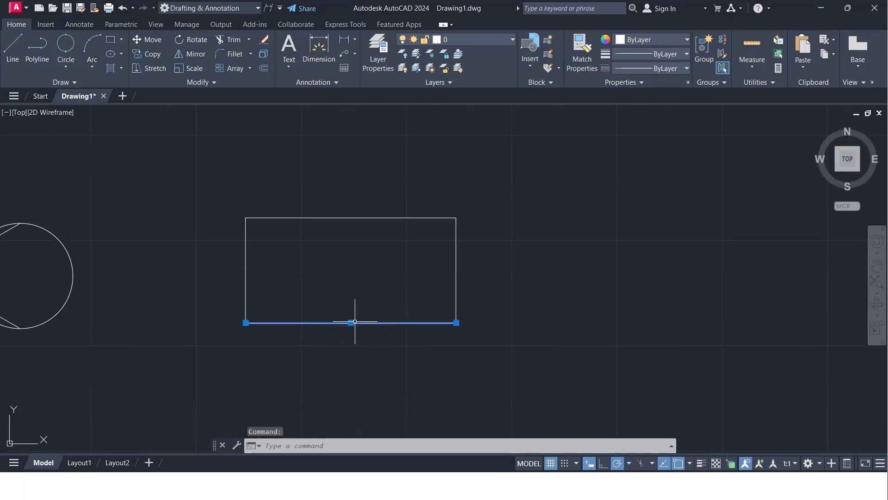
left_click(351, 322)
left_click(351, 376)
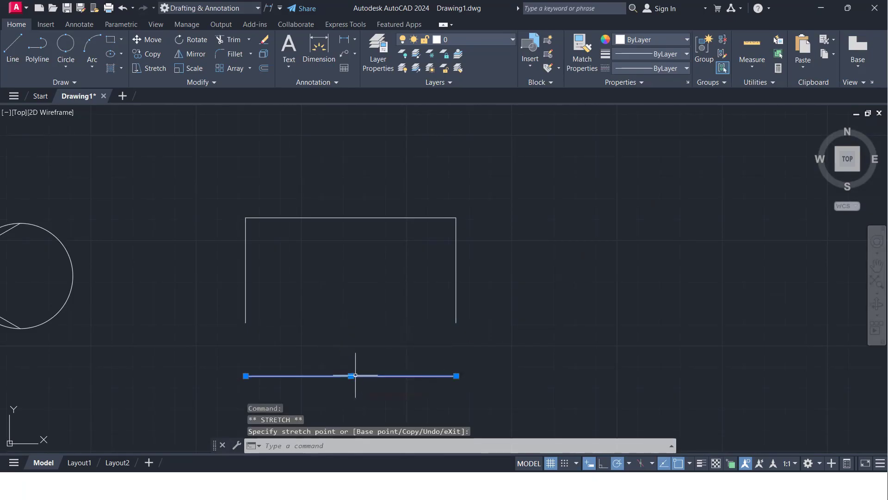
left_click(456, 270)
left_click(456, 270)
left_click(495, 270)
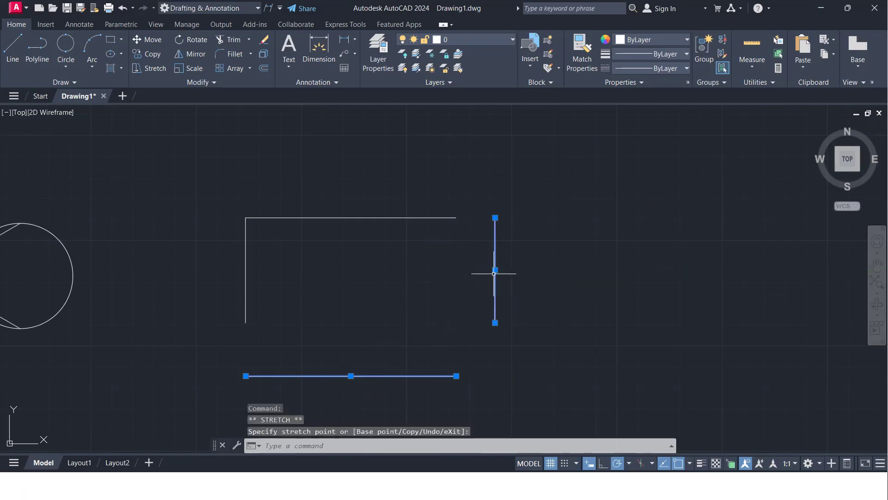
- Move the rectangle's top line upward and its left line outward by their midpoint grips, and clear the selection
left_click(375, 216)
left_click(352, 218)
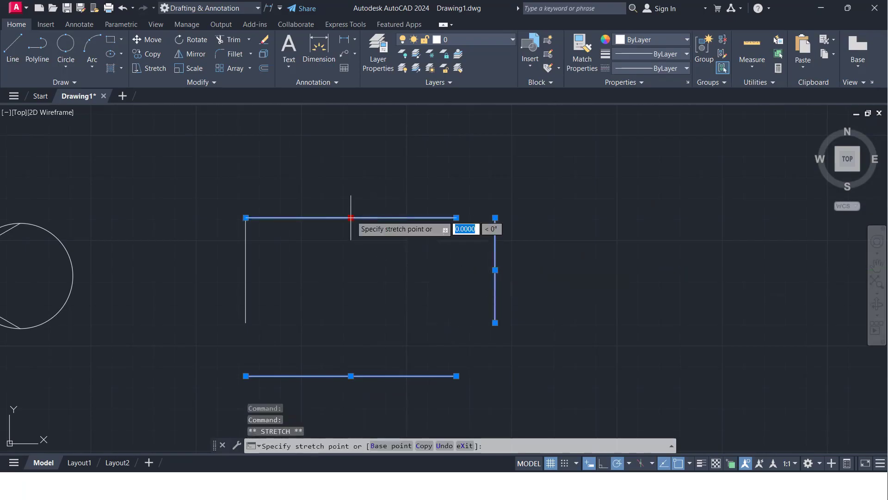
left_click(339, 172)
left_click(245, 265)
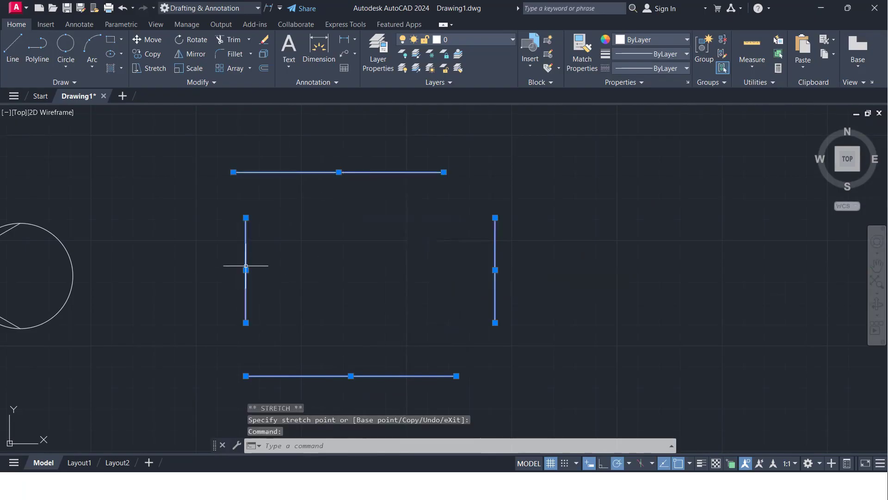
left_click(246, 270)
left_click(192, 270)
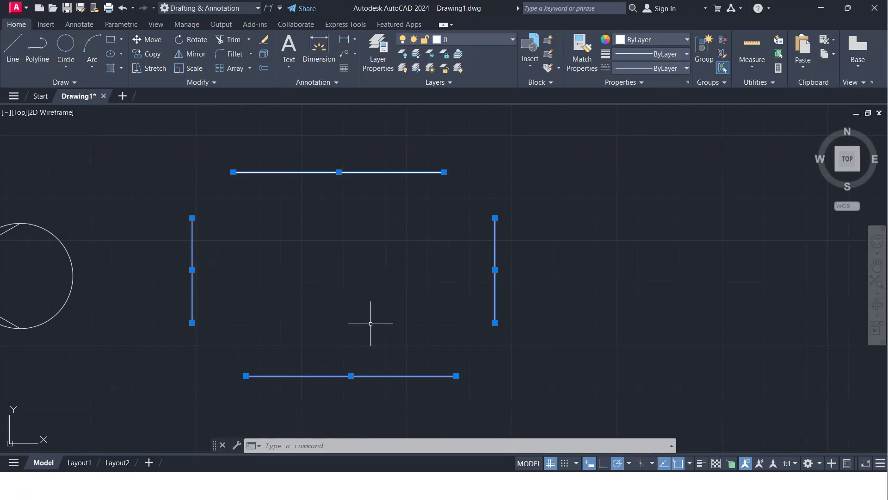
key("Escape")
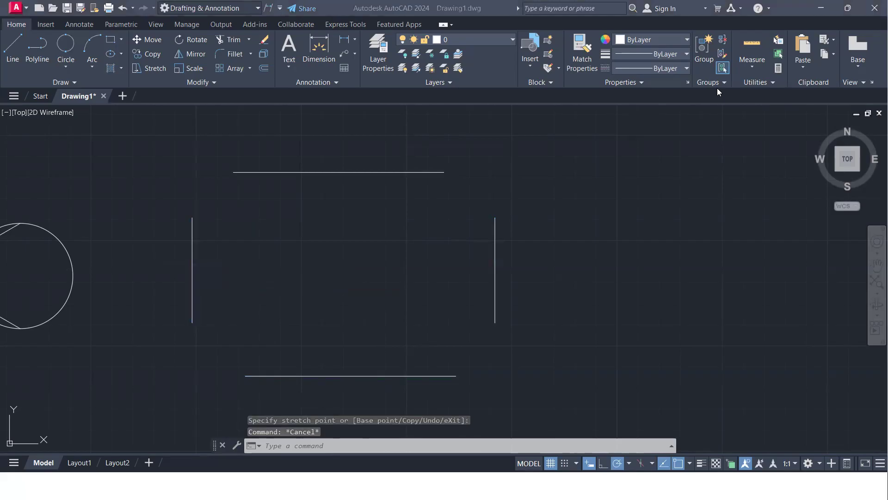
- Draw a freehand rectangle of about 60 by 45 units to the right of the separated lines with the Rectangle command
scroll(369, 272, "down", 4)
middle_click_drag(368, 272, 271, 288)
scroll(319, 310, "up", 5)
scroll(320, 310, "up", 2)
type("REC")
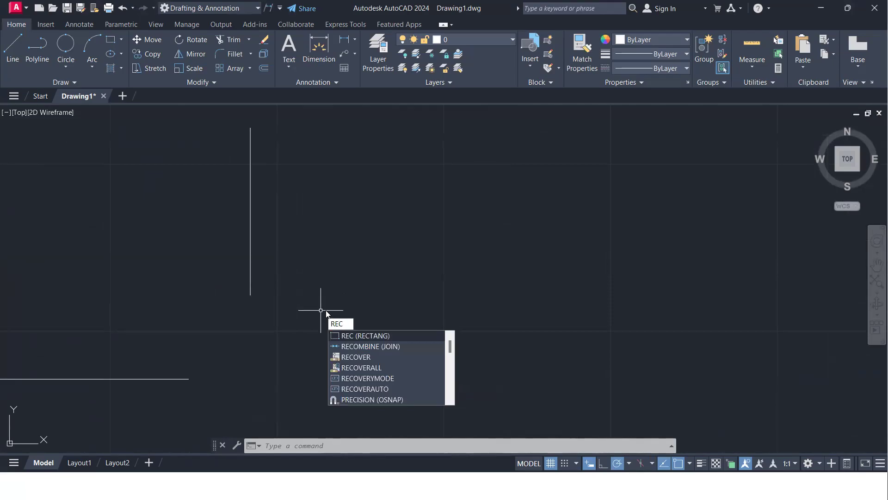
key("Return")
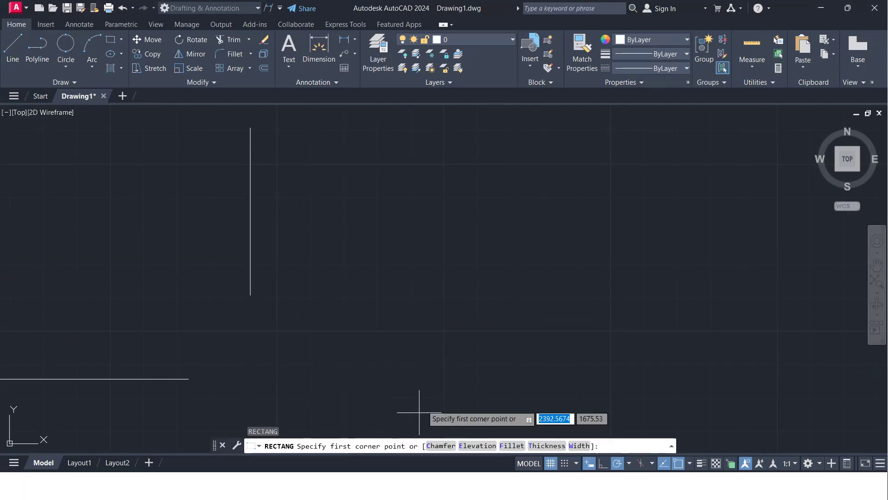
left_click(445, 330)
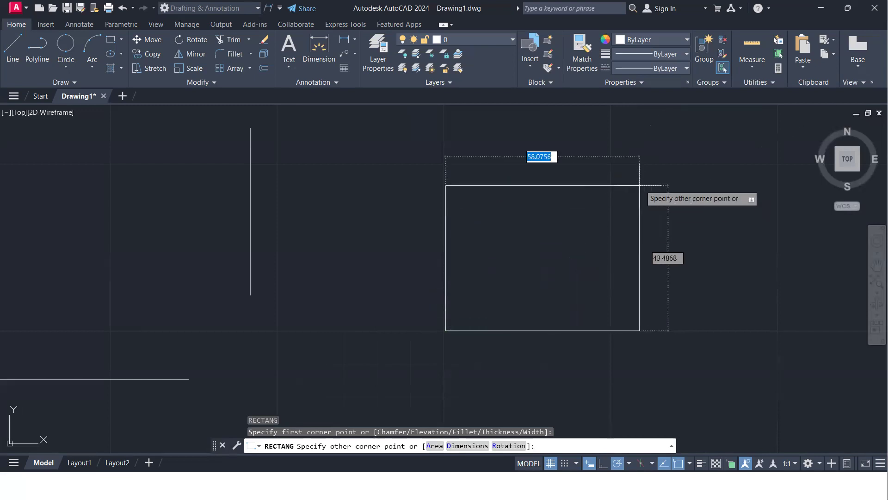
left_click(649, 178)
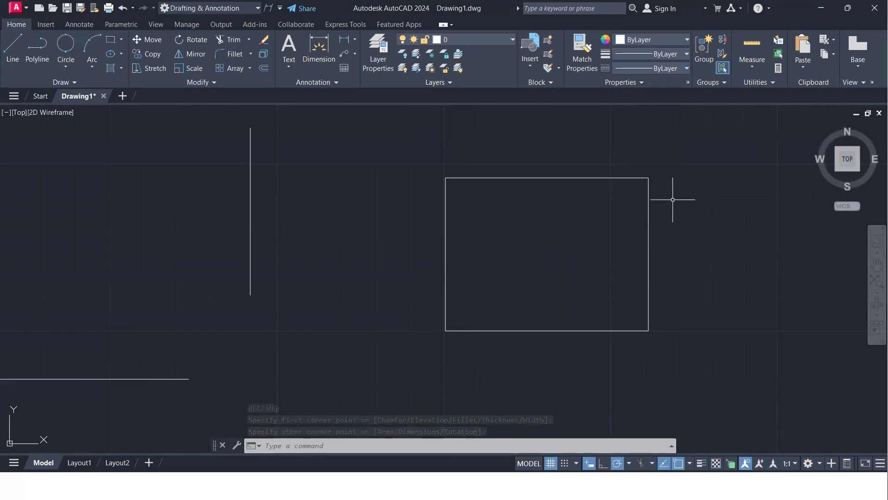
scroll(545, 270, "down", 1)
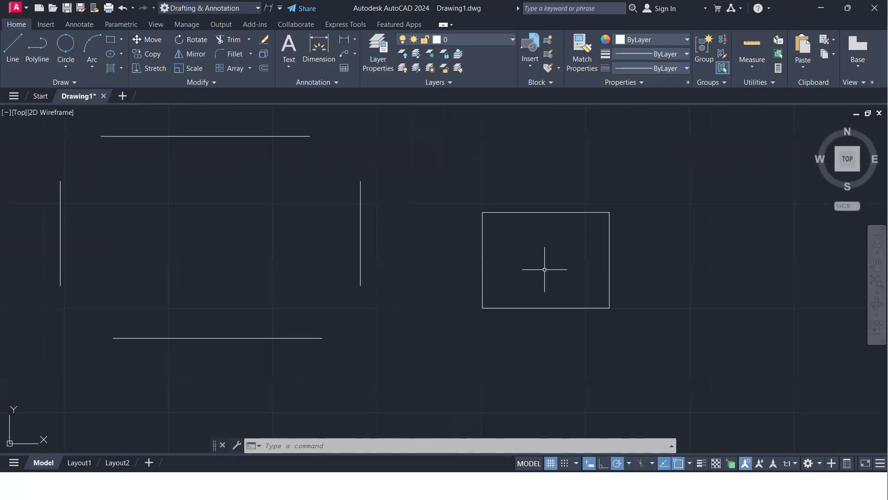
mouse_move(545, 267)
middle_mouse_down()
mouse_move(414, 293)
mouse_move(407, 262)
middle_mouse_up()
scroll(414, 293, "up", 2)
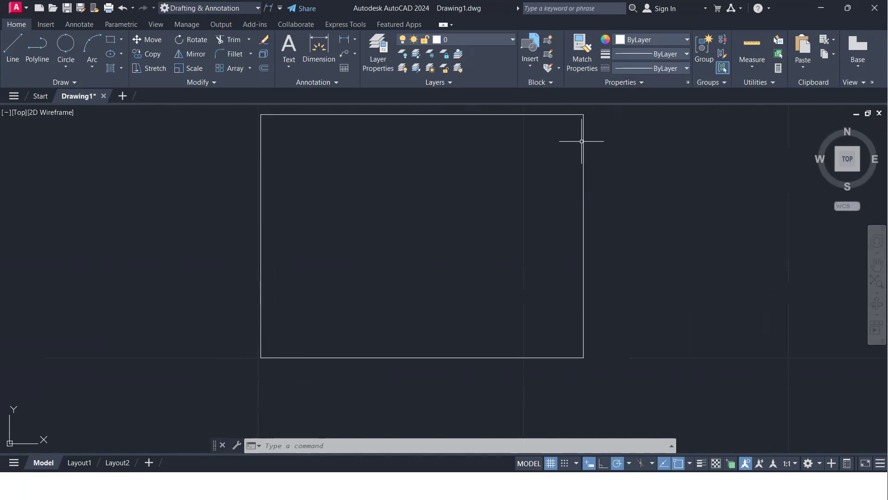
- Draw a rectangle with length 100 and width 50, using the Dimensions option, to the right of the freehand rectangle
scroll(539, 179, "down", 3)
middle_click_drag(540, 178, 343, 230)
scroll(412, 208, "up", 2)
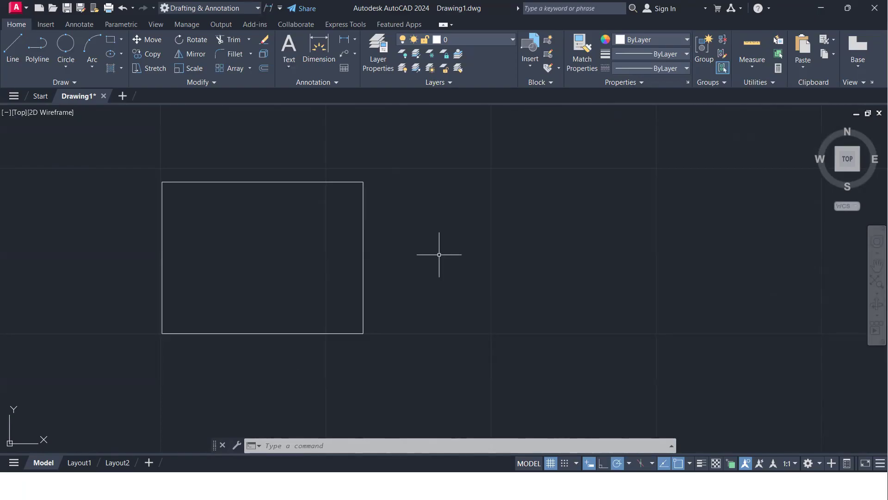
type("rec")
key("Escape")
key("Return")
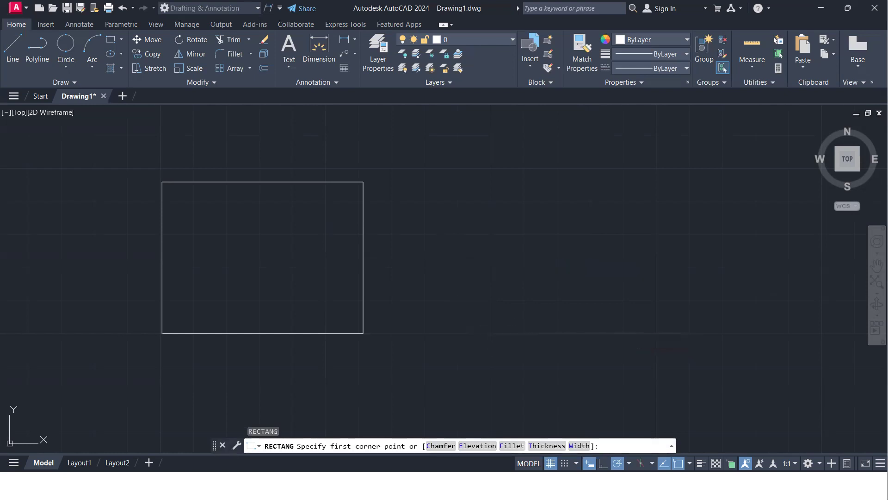
left_click(490, 328)
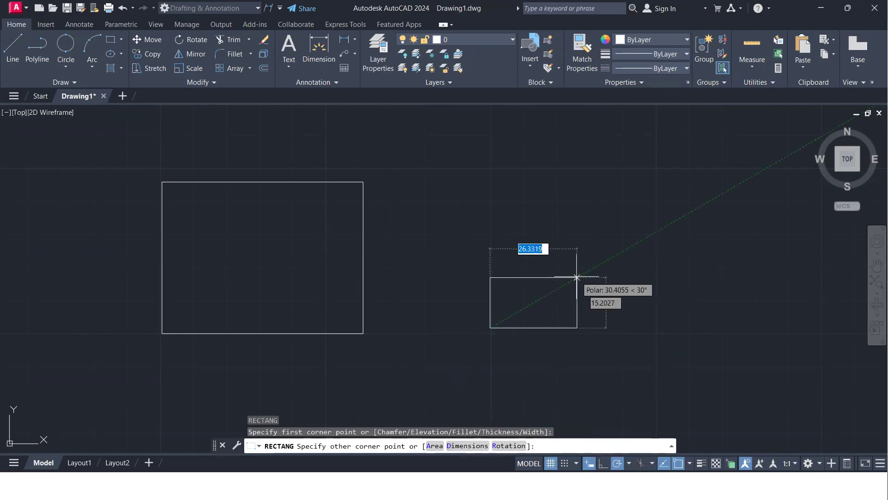
type("d")
key("Return")
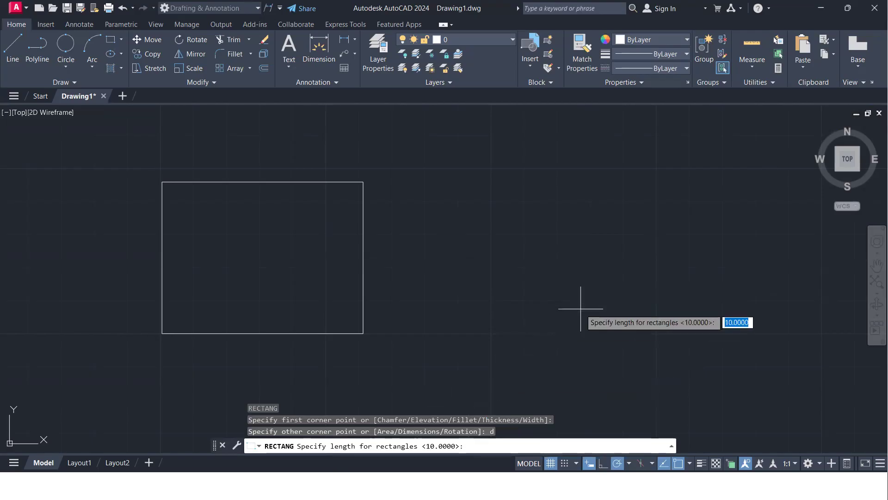
type("100")
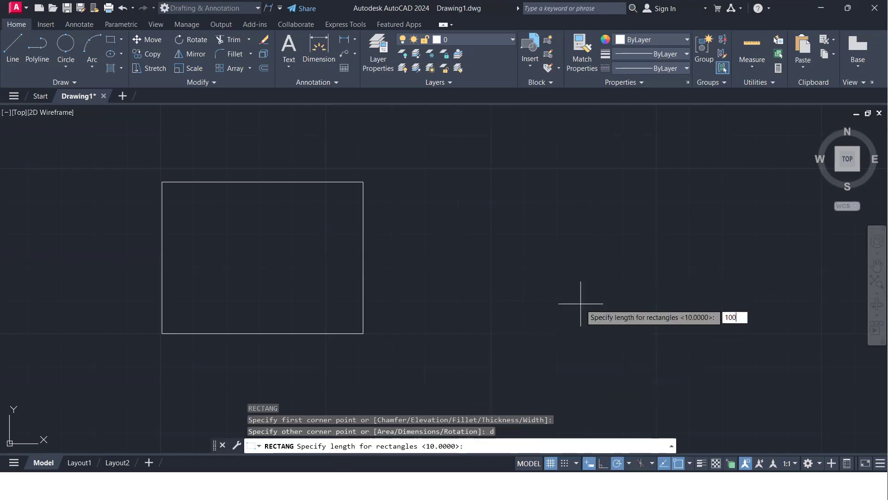
key("Return")
type("50")
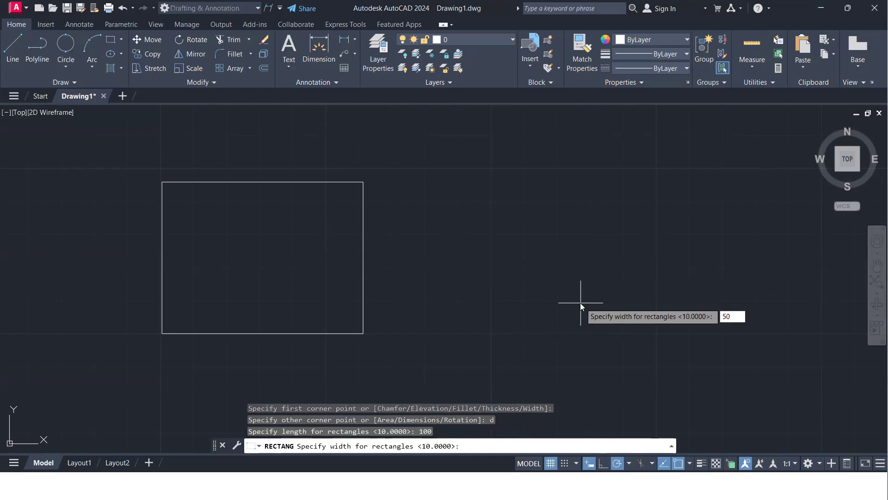
key("Return")
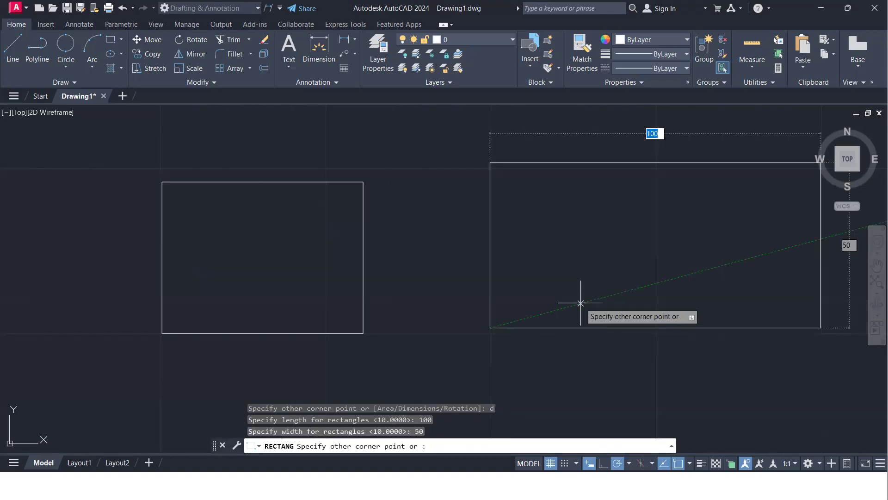
middle_click_drag(546, 294, 340, 296)
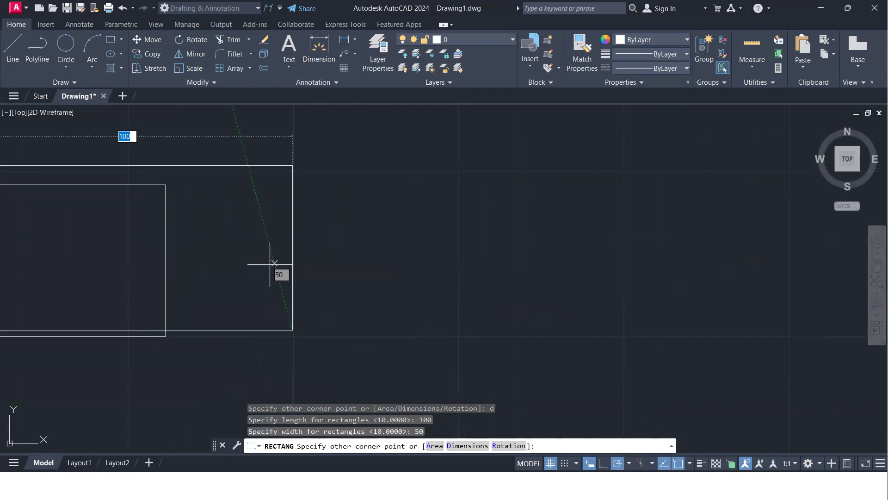
left_click(547, 233)
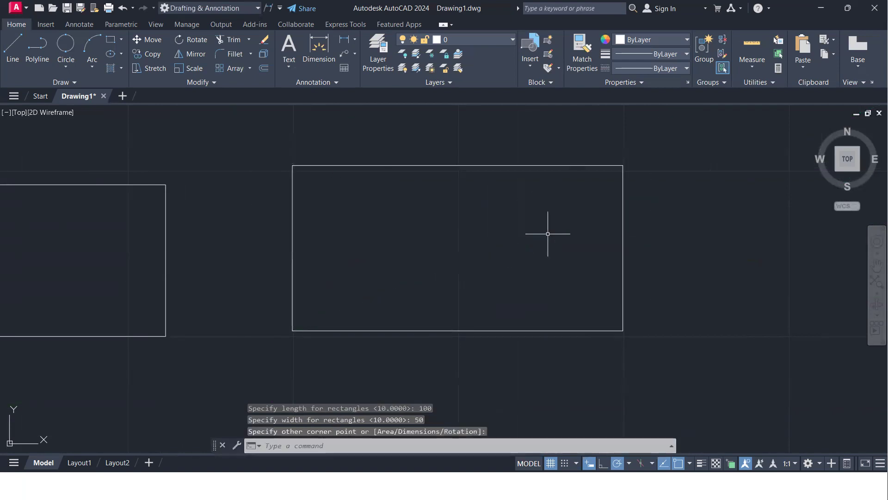
- Draw a rectangle to the right of the 100 by 50 rectangle with the Area option, using area 10000 and length 150
scroll(541, 235, "down", 2)
middle_click_drag(537, 236, 401, 248)
scroll(404, 254, "up", 2)
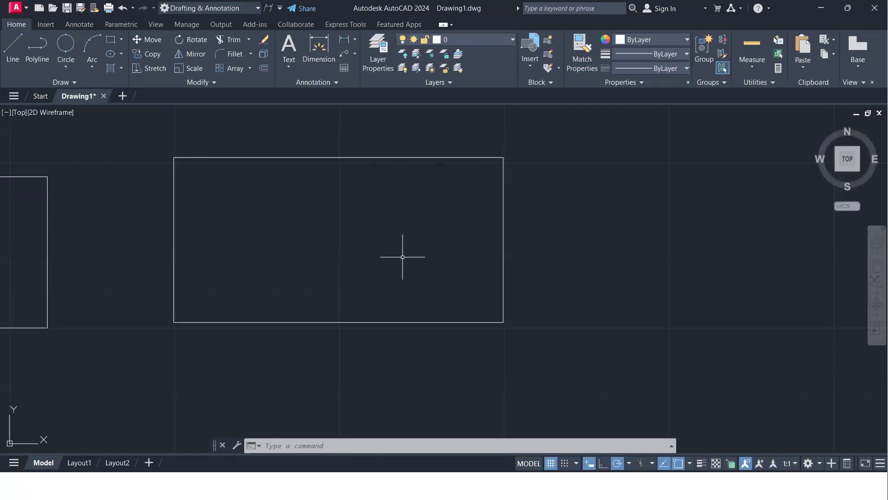
scroll(525, 267, "down", 2)
mouse_move(525, 267)
middle_mouse_down()
mouse_move(520, 292)
mouse_move(305, 323)
middle_mouse_up()
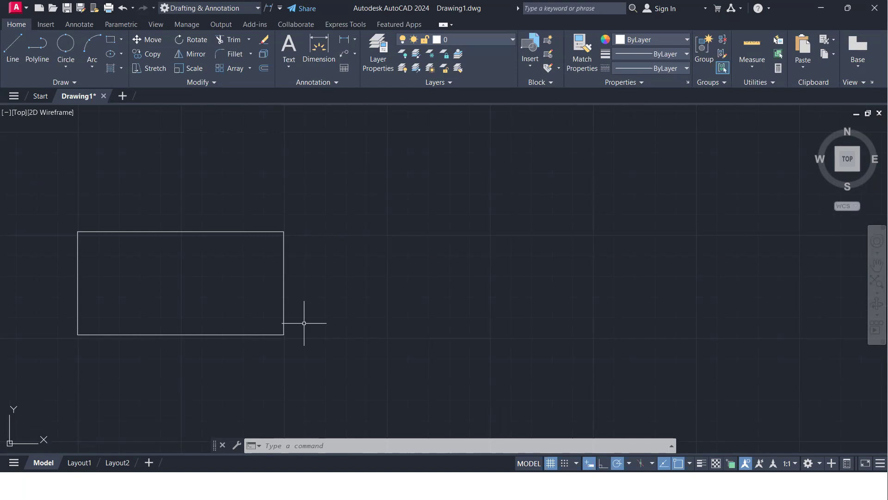
type("REC")
key("Return")
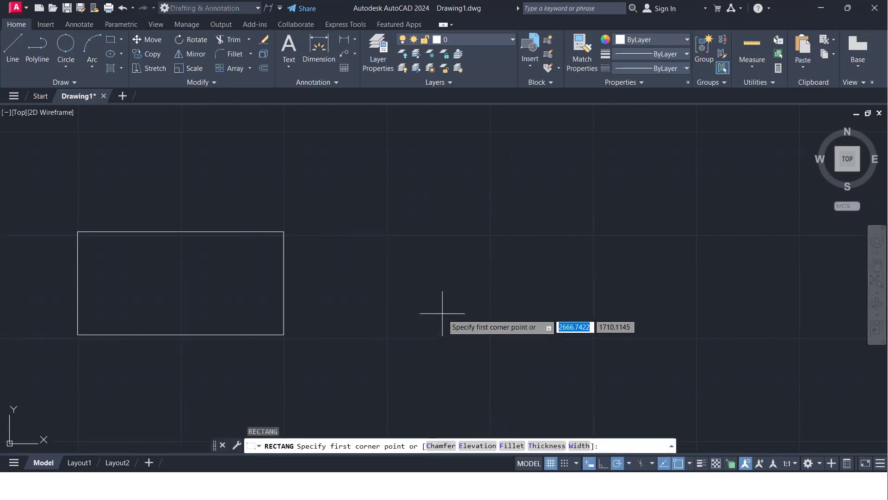
left_click(442, 322)
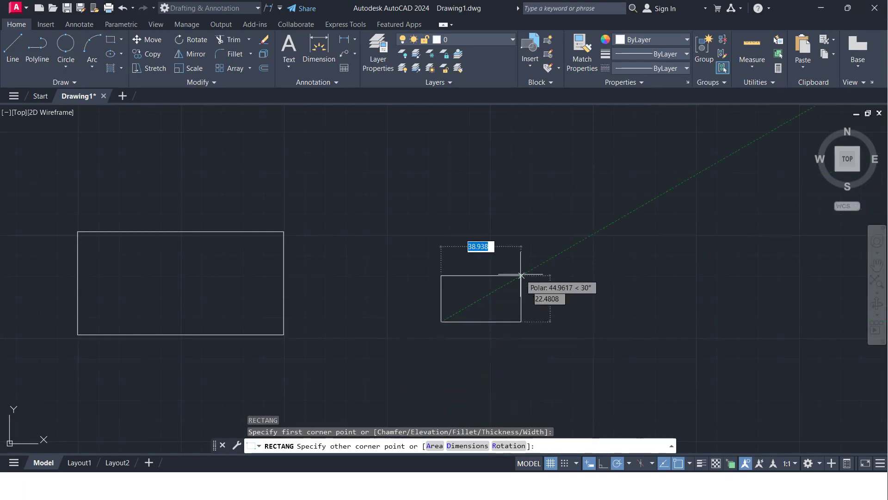
type("a")
key("Return")
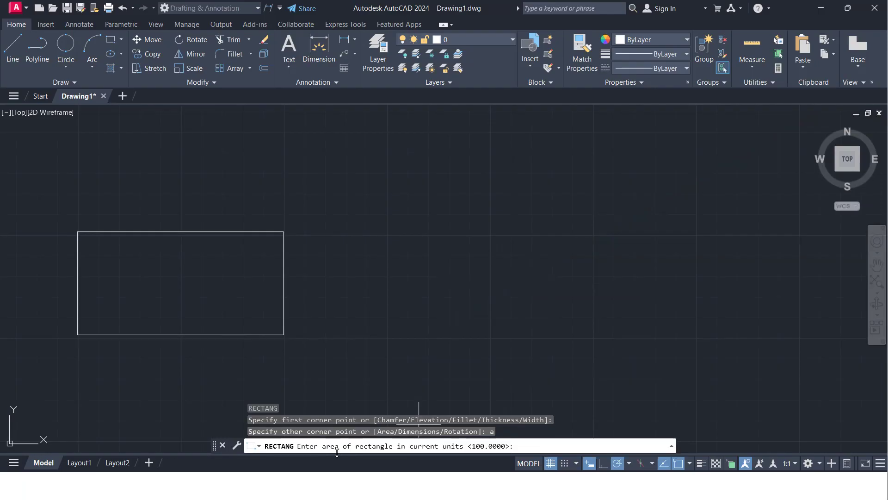
type("10000")
key("Return")
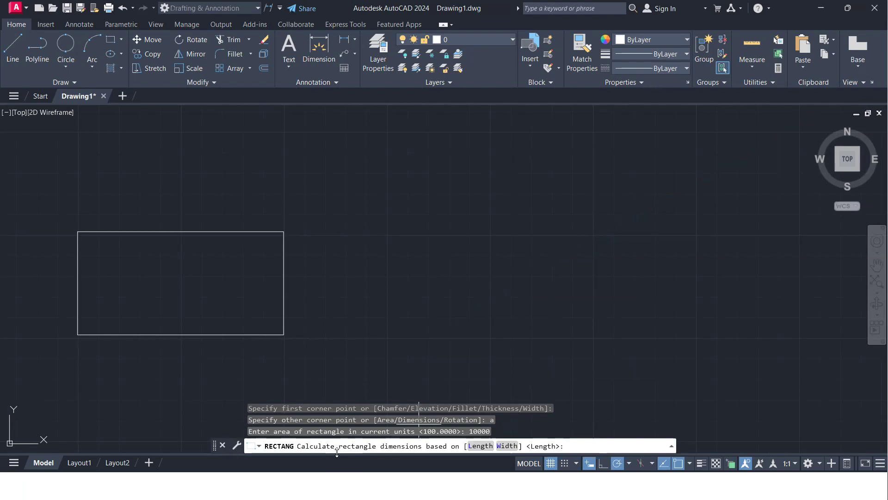
type("150")
key("Return")
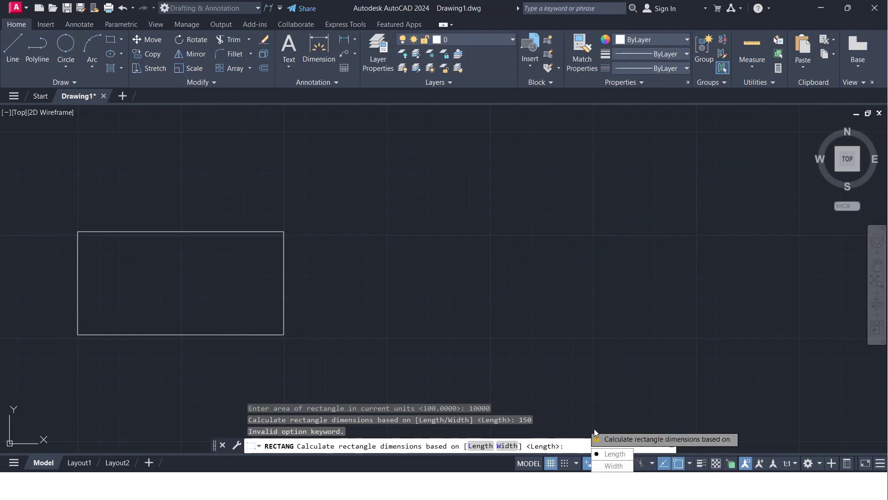
left_click(615, 454)
type("150")
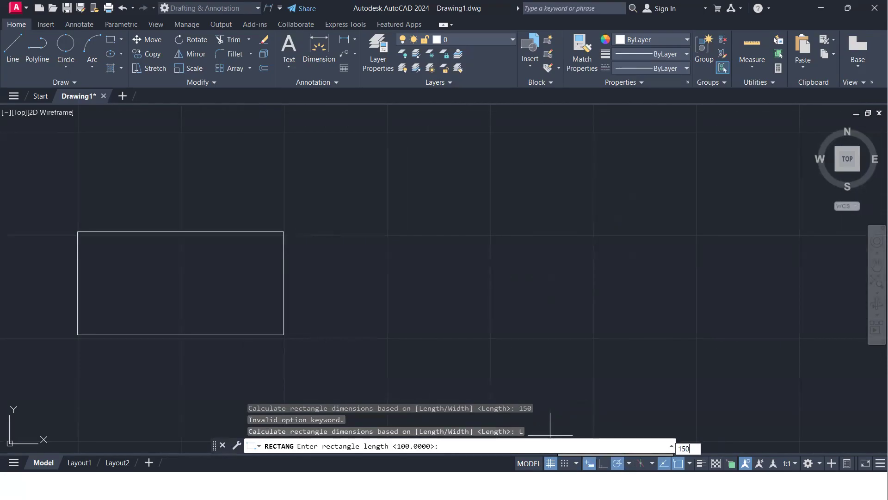
key("Return")
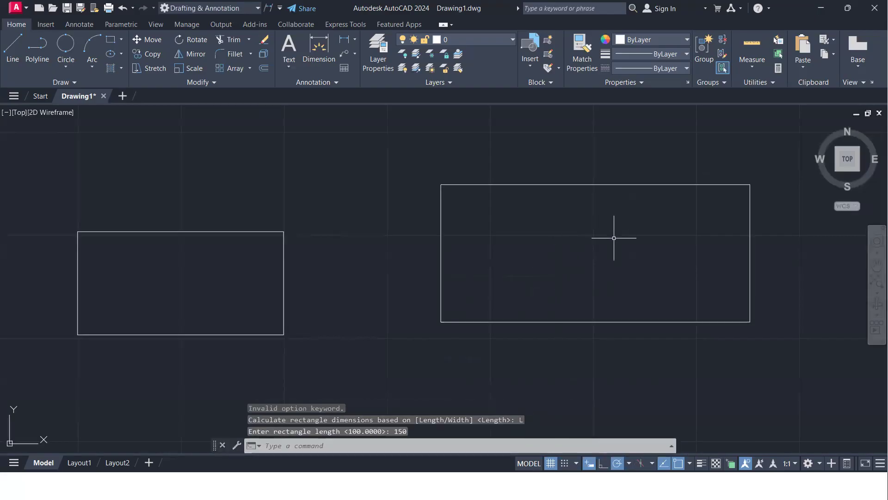
- Dimension the bottom edge of the area-based rectangle with the DIM command, placing the dimension line below it
scroll(588, 276, "down", 5)
middle_click_drag(587, 276, 452, 291)
scroll(452, 291, "up", 5)
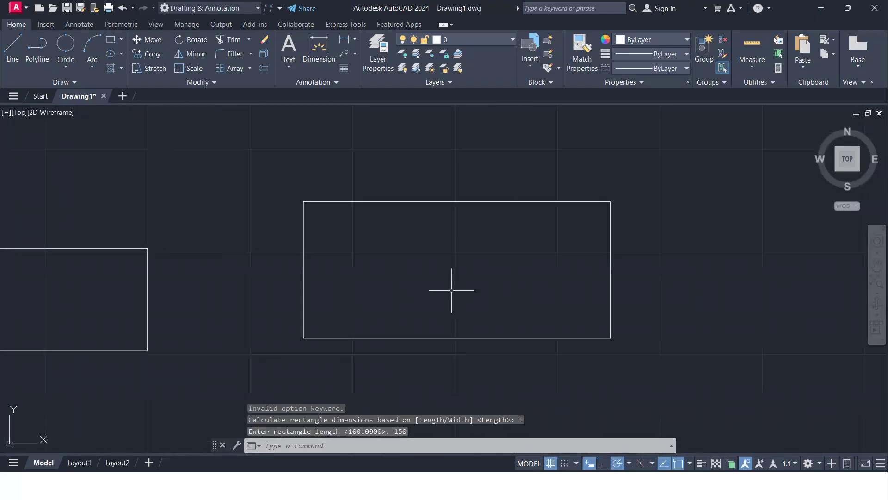
type("dim")
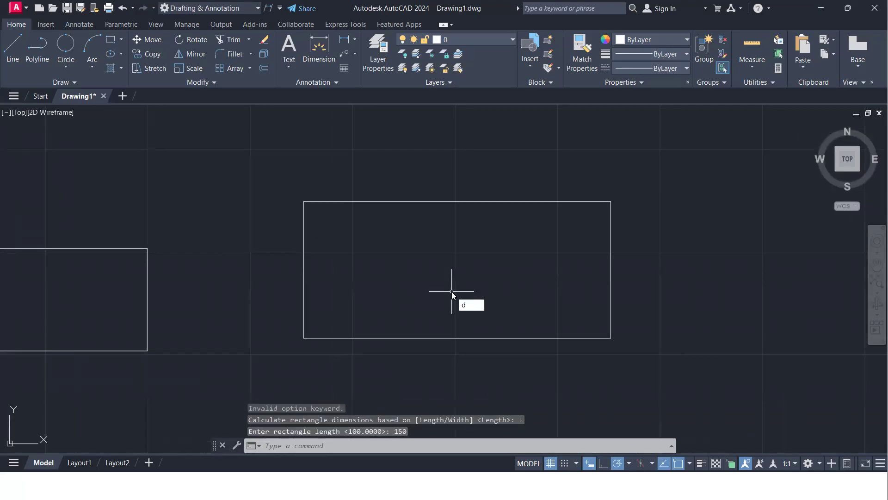
key("Return")
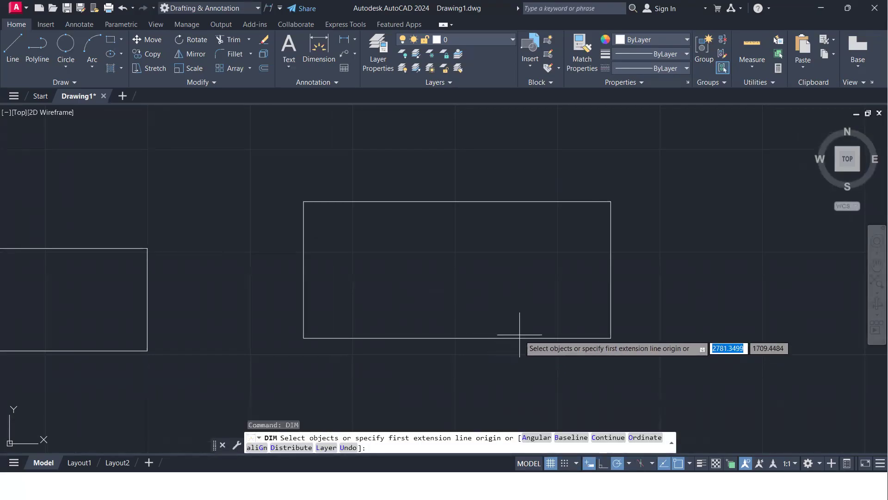
key("Return")
left_click(529, 338)
left_click(539, 374)
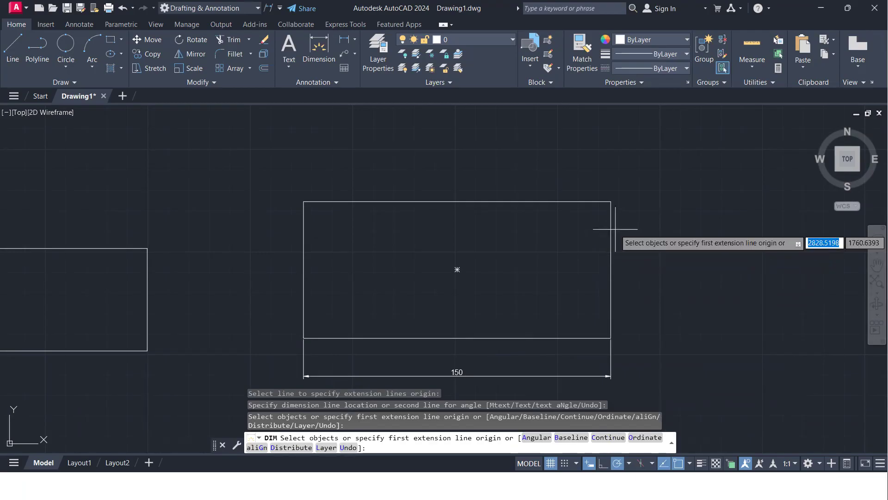
- Dimension the right edge of the same rectangle, placing the dimension line outside it, and end the dimension command
key("Return")
left_click(611, 285)
left_click(648, 287)
scroll(655, 301, "up", 4)
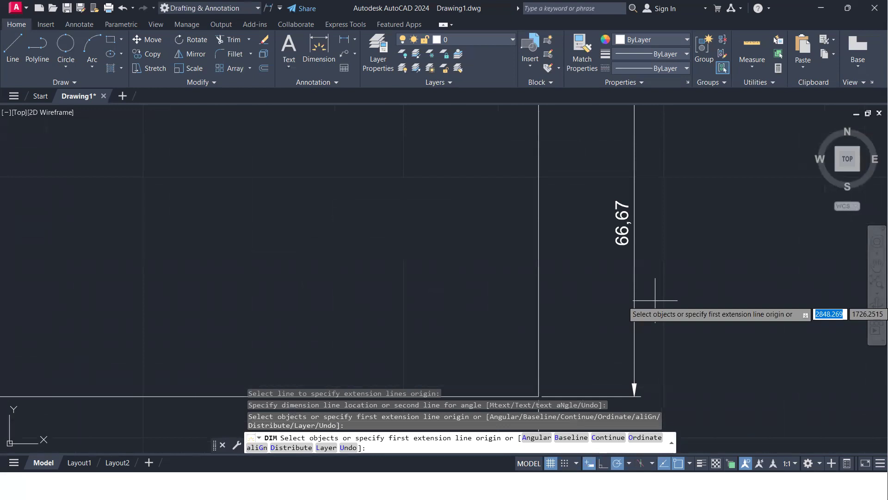
key("Return")
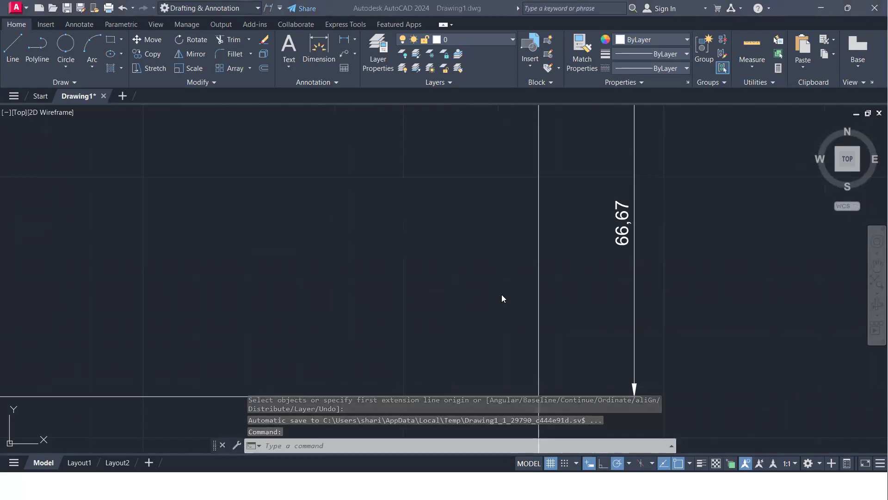
- Examine the dimensioned rectangle's length and width against its specified area
scroll(476, 295, "down", 6)
scroll(476, 295, "up", 2)
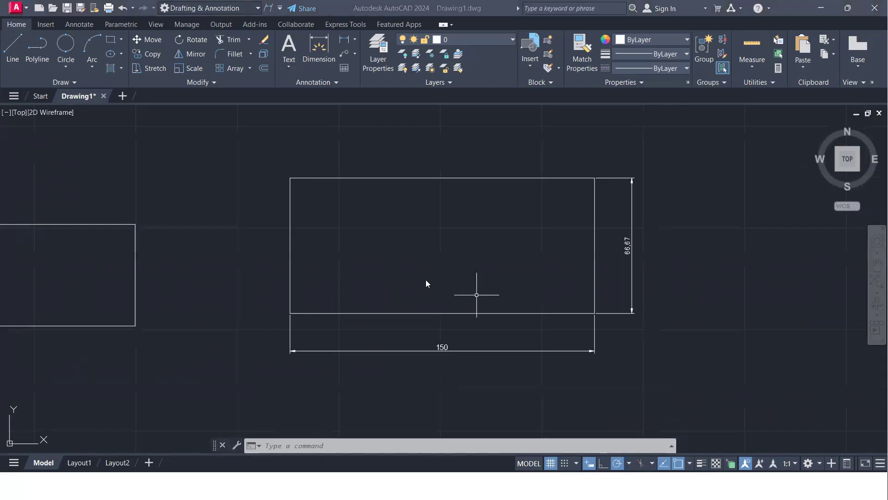
scroll(460, 261, "up", 2)
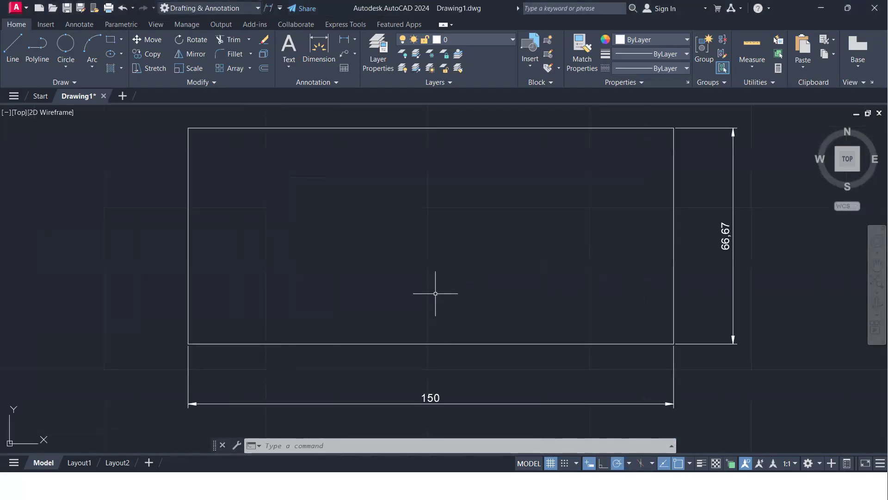
scroll(431, 396, "down", 4)
middle_click_drag(434, 394, 414, 391)
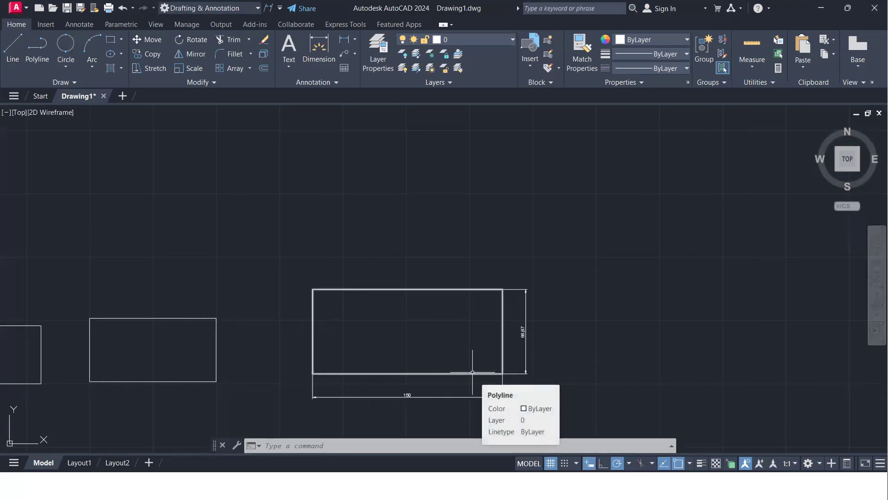
middle_click_drag(622, 279, 484, 232)
scroll(327, 323, "up", 2)
mouse_move(333, 292)
middle_mouse_down()
mouse_move(312, 312)
mouse_move(335, 291)
mouse_move(342, 305)
mouse_move(320, 307)
middle_mouse_up()
scroll(344, 303, "up", 2)
scroll(345, 309, "down", 4)
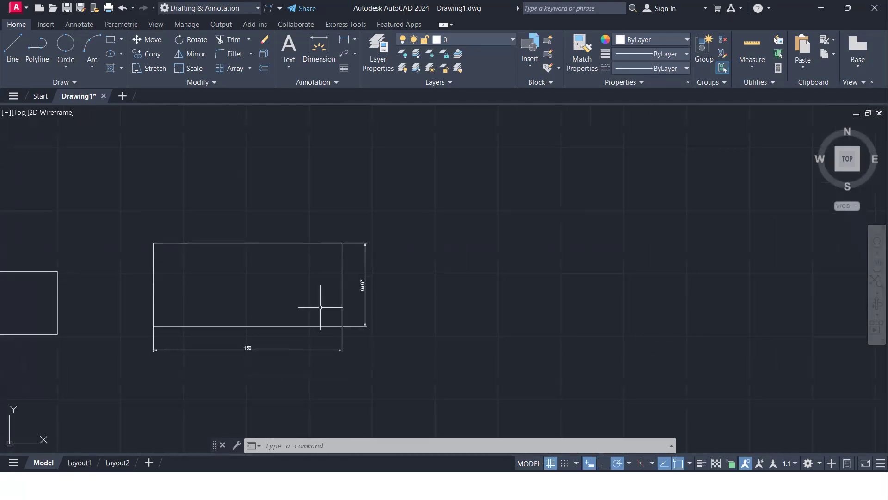
- Draw a square with length 100 and width 100 to the right of the dimensioned rectangle, using the Rectangle command's Dimensions option
type("REC")
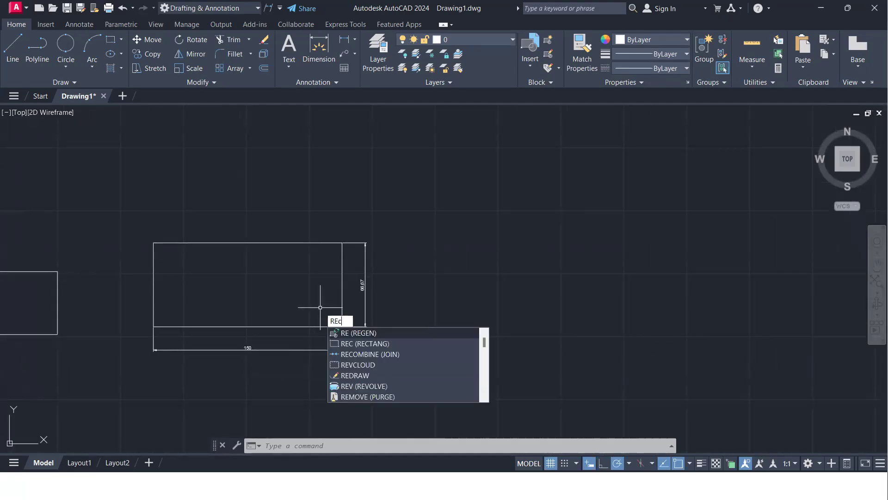
key("Return")
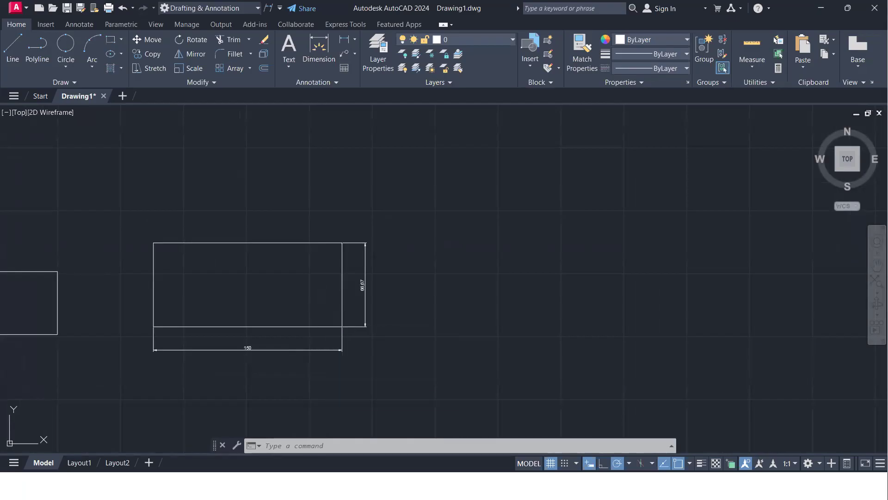
left_click(528, 310)
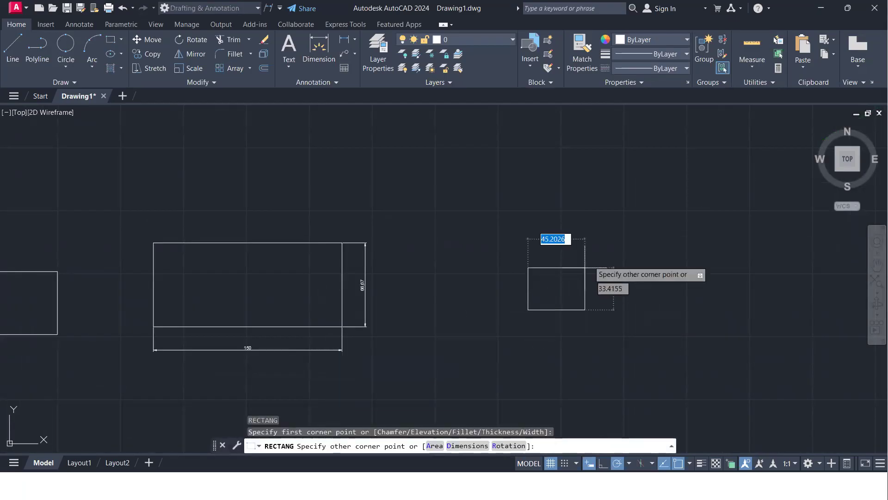
type("d")
key("Return")
type("100")
key("Return")
type("100")
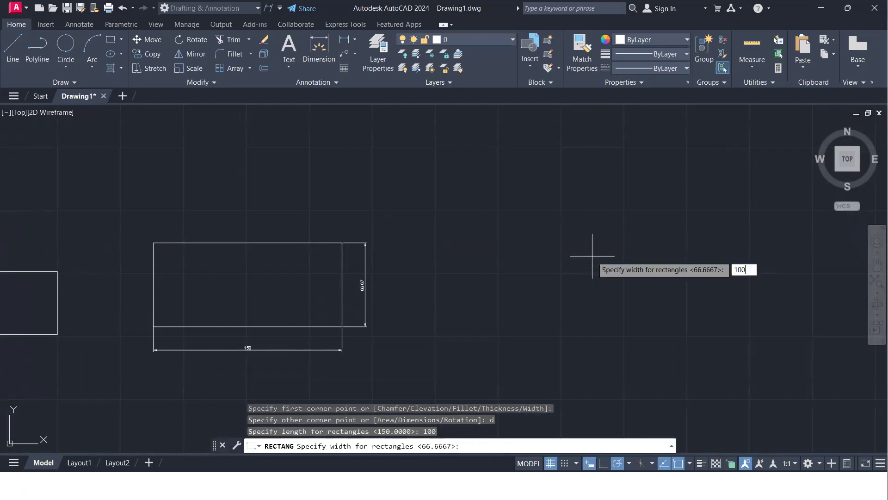
key("Return")
left_click(591, 254)
middle_click_drag(615, 242, 510, 270)
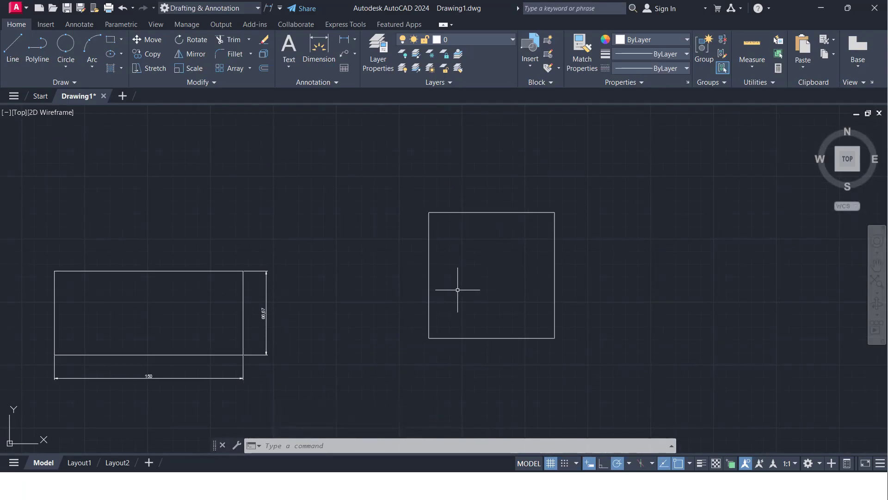
- Switch to AUTOCAD Basic Exercises.pdf, examine the tilted square exercise on page 2, and return to AutoCAD
key("alt+Tab")
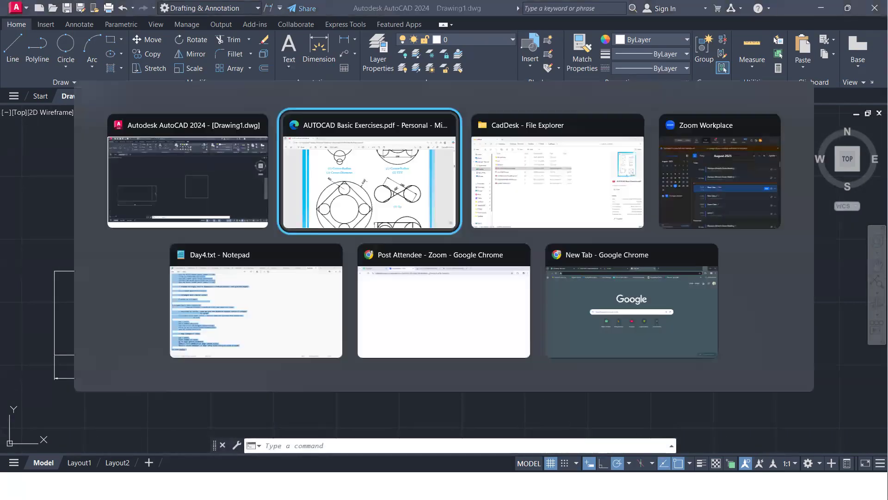
scroll(371, 342, "down", 10)
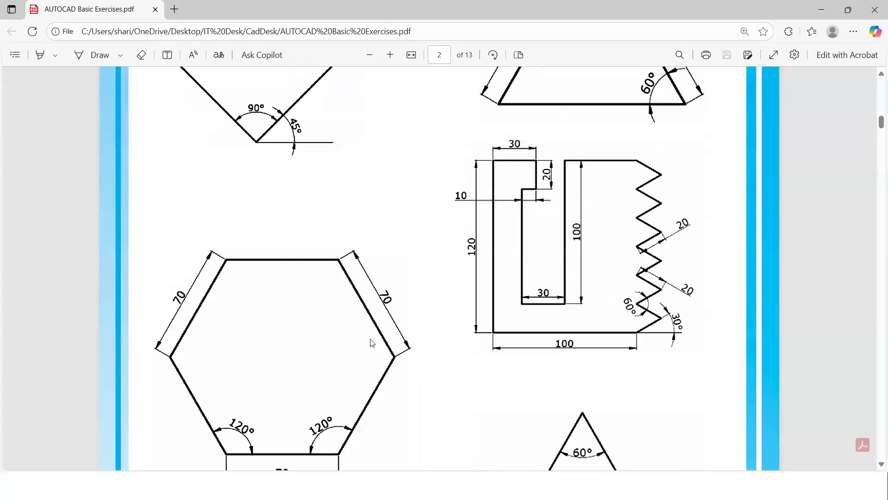
scroll(370, 341, "up", 7)
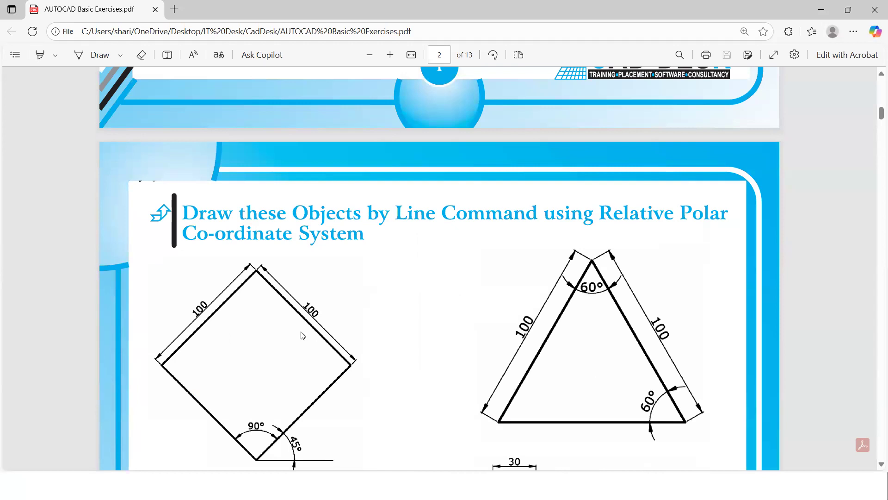
scroll(301, 335, "down", 2)
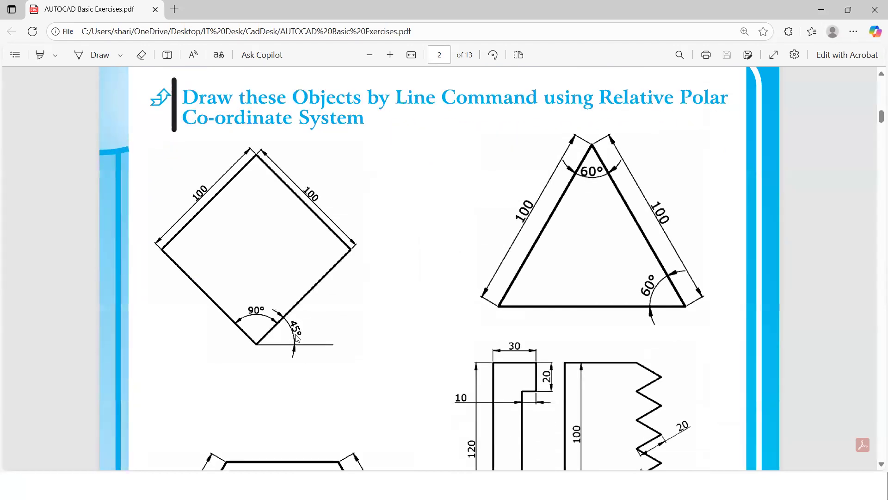
key("alt")
key("alt+Tab")
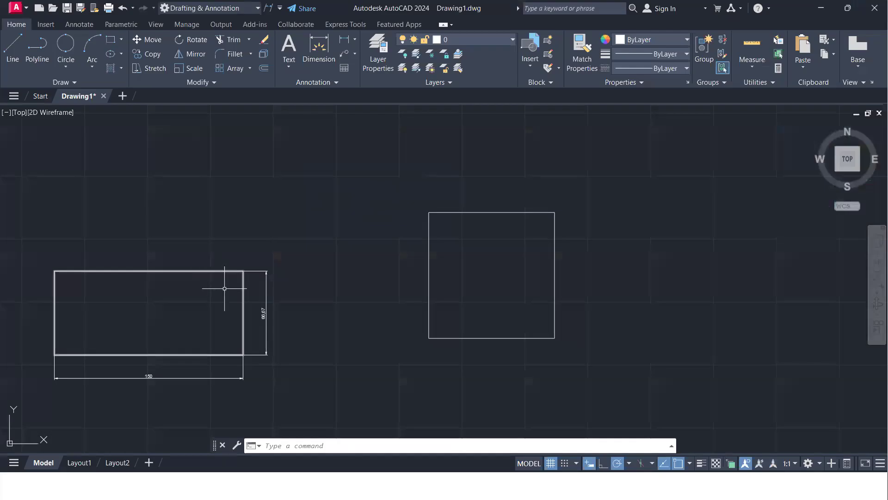
- Start a rectangle in the empty space right of the 100 by 100 square and set its rotation angle to 45 degrees
scroll(504, 337, "down", 2)
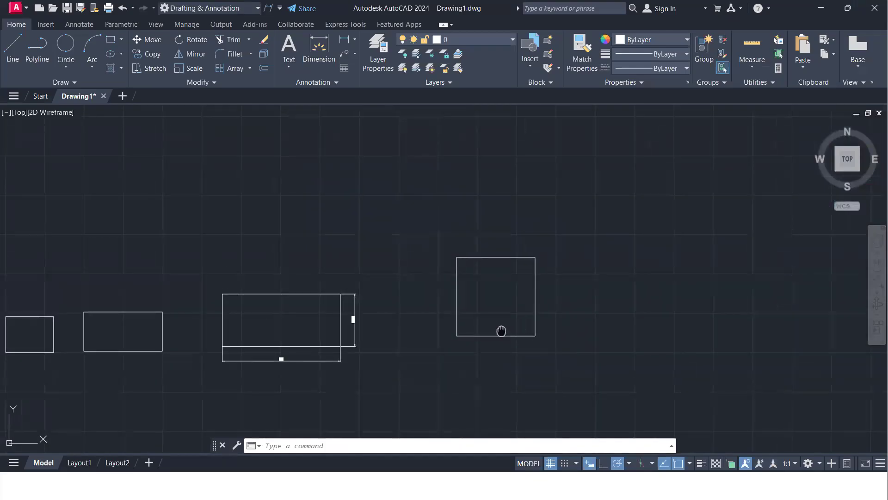
middle_click_drag(502, 329, 383, 313)
type("re")
key("Return")
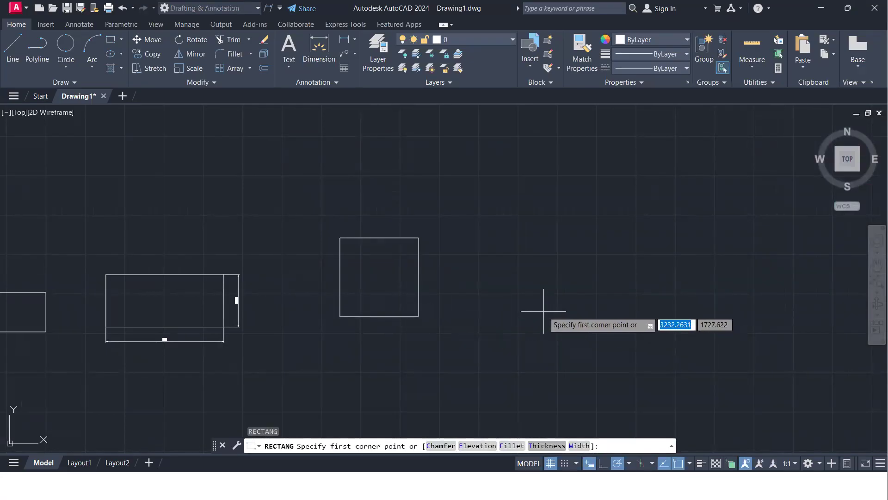
left_click(545, 313)
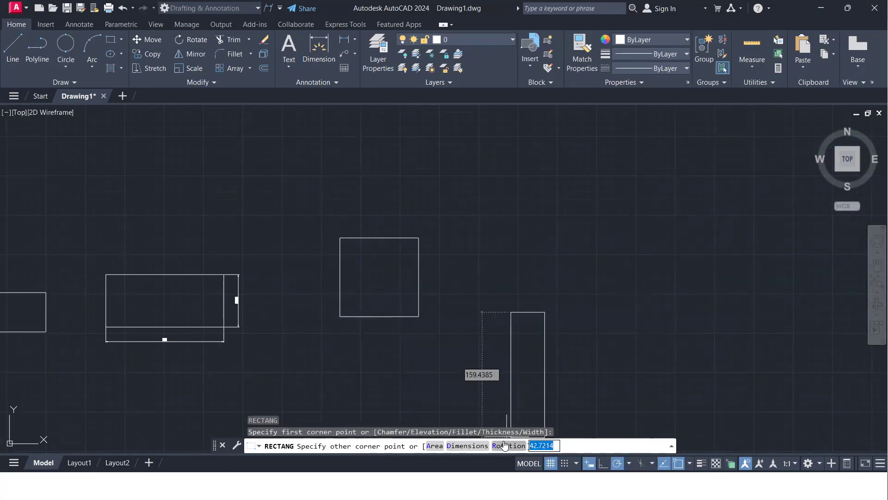
type("r")
key("Return")
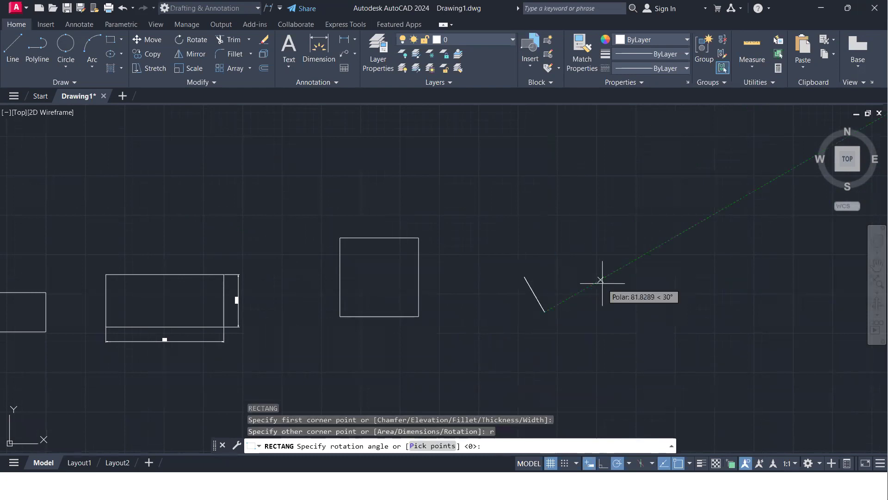
type("45")
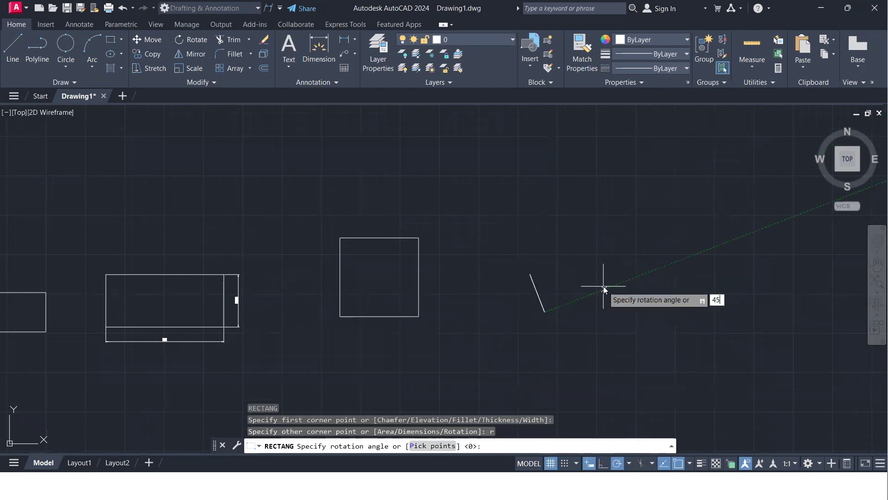
key("Return")
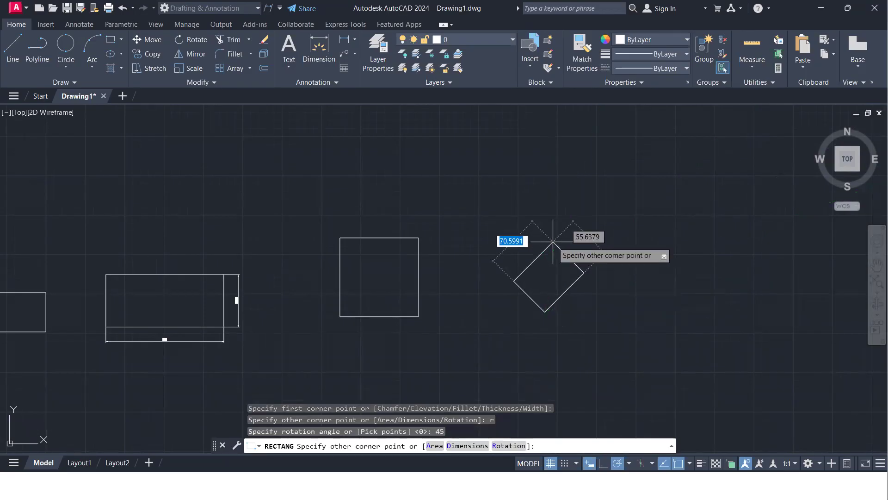
- Complete the tilted square with length 50 and width 50 using the Dimensions option, placing it above its first corner
type("d")
key("Return")
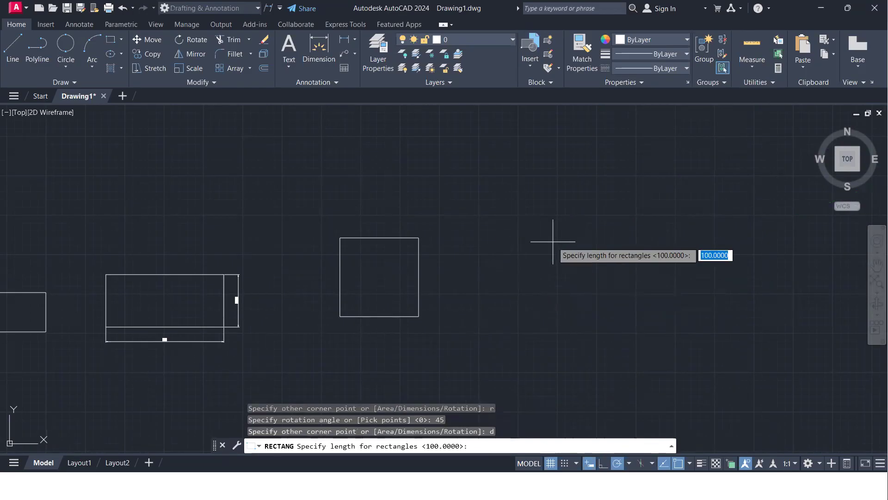
type("50")
key("Return")
type("50")
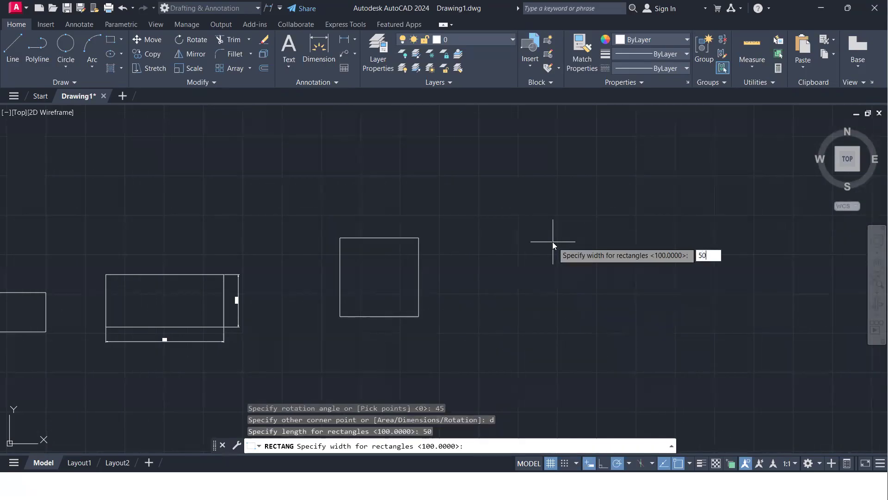
key("Return")
left_click(560, 213)
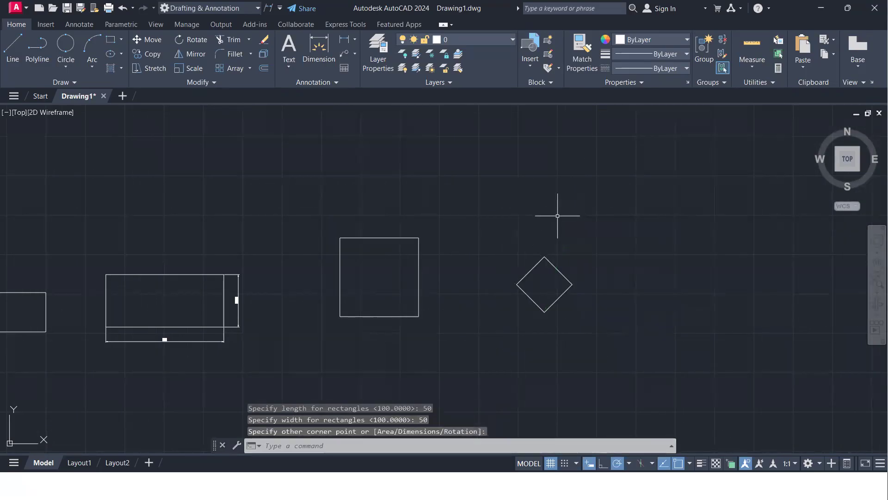
scroll(561, 291, "up", 6)
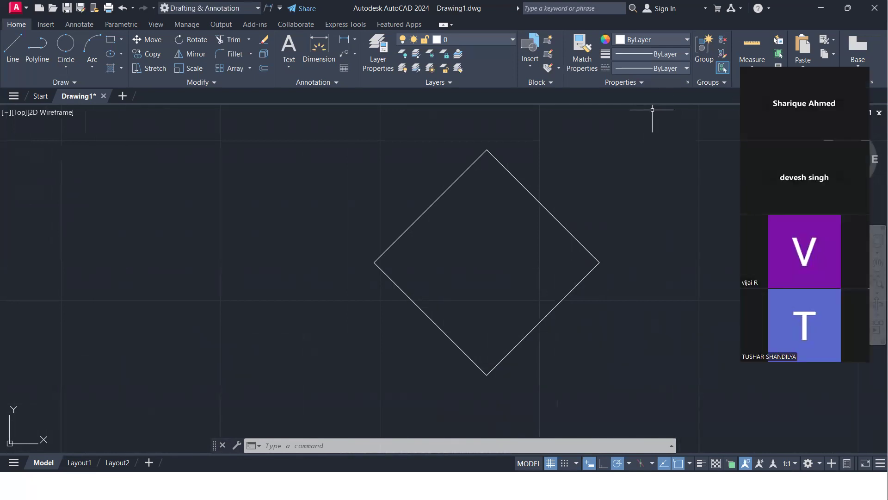
- Draw a freehand rectangle about 60 by 31 to the right of the tilted square, using the retained 45-degree rotation
scroll(492, 317, "down", 2)
mouse_move(492, 317)
middle_mouse_down()
mouse_move(408, 324)
mouse_move(399, 311)
middle_mouse_up()
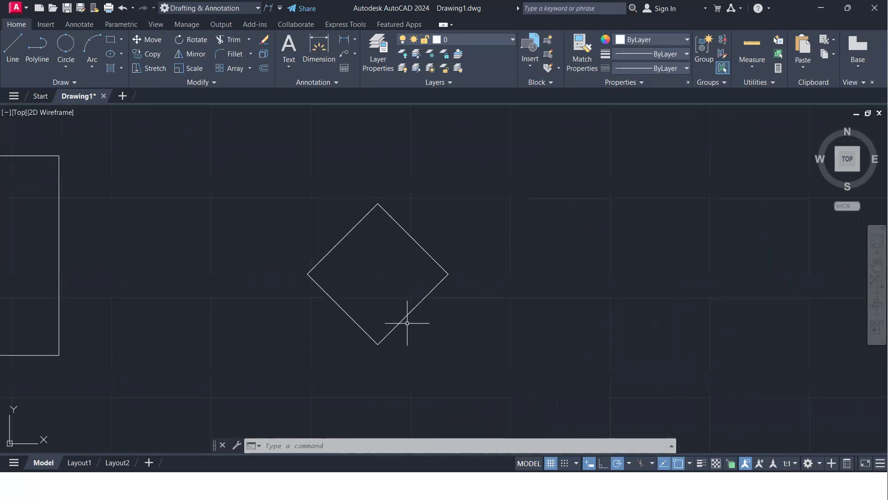
type("REC")
key("Return")
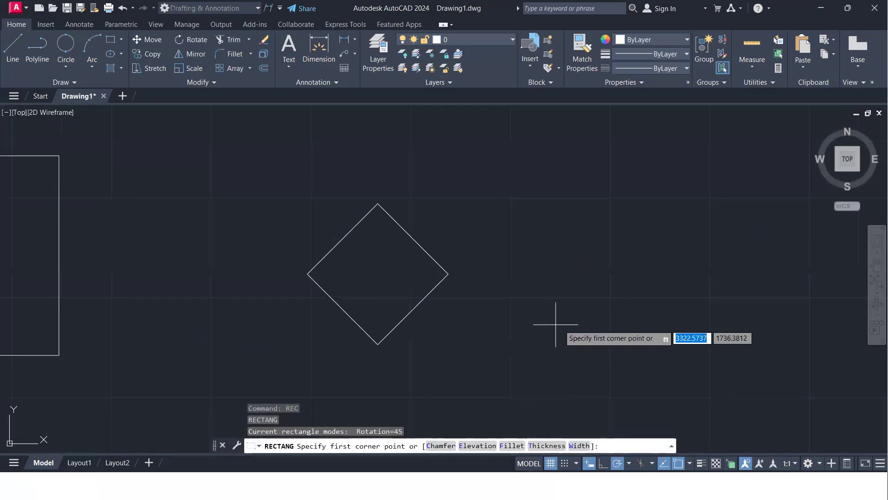
left_click(600, 325)
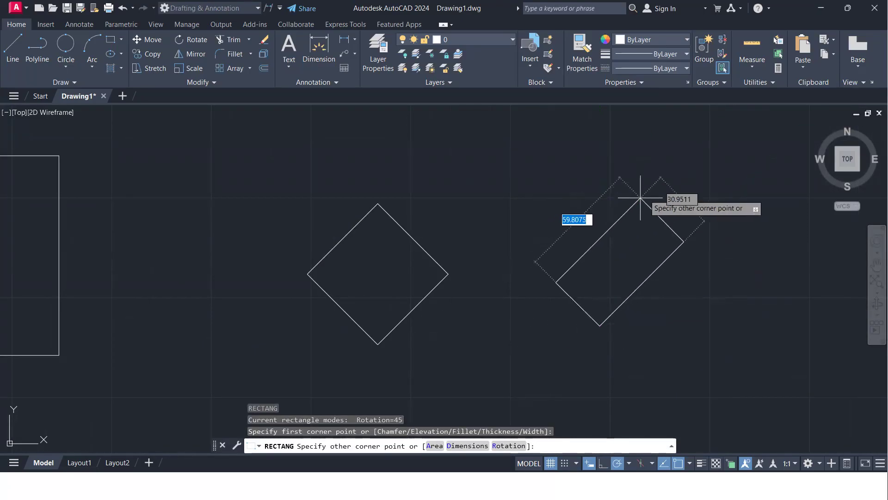
left_click(640, 198)
mouse_move(607, 324)
middle_mouse_down()
mouse_move(508, 340)
mouse_move(533, 325)
mouse_move(483, 341)
middle_mouse_up()
scroll(508, 341, "up", 4)
scroll(482, 341, "down", 2)
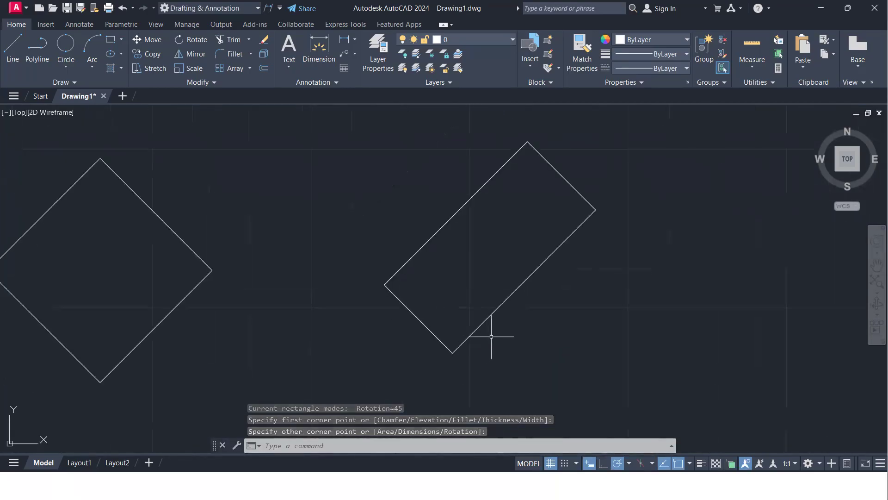
- Draw a freehand horizontal rectangle to the right of the tilted rectangle, resetting the Rectangle command's rotation angle to 0
scroll(504, 346, "down", 2)
middle_click_drag(506, 347, 367, 351)
type("rec")
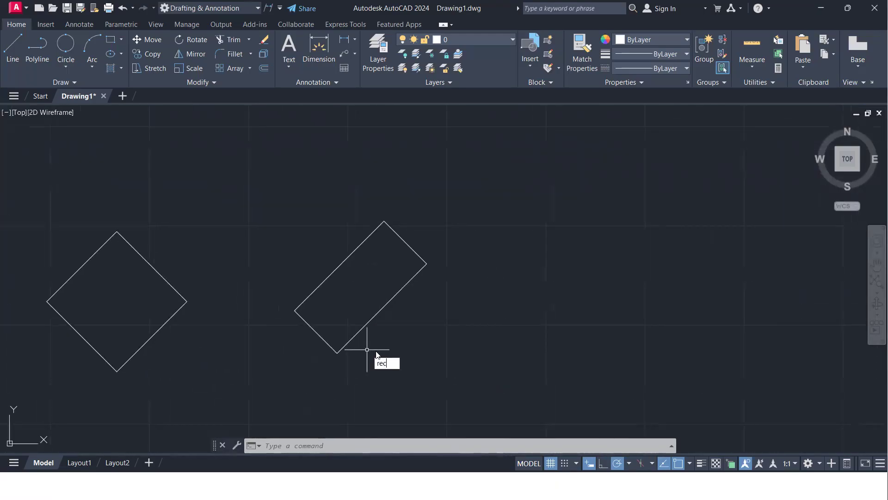
key("Return")
left_click(595, 356)
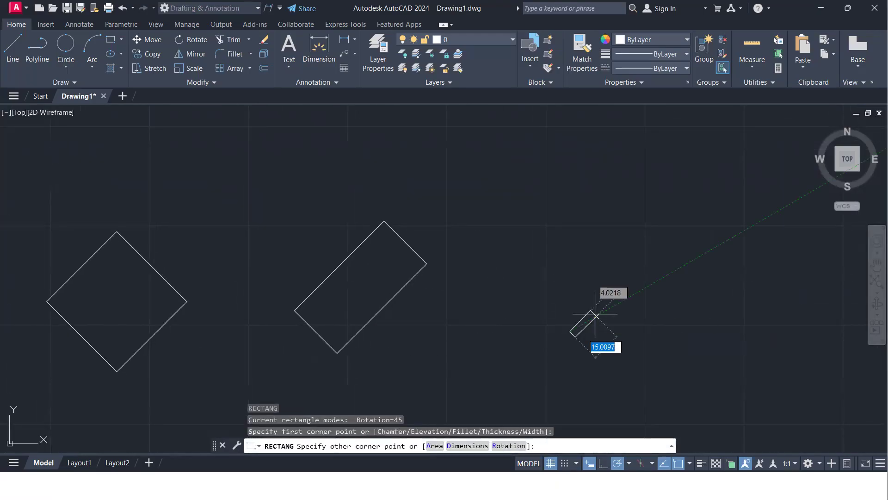
type("r")
type("0")
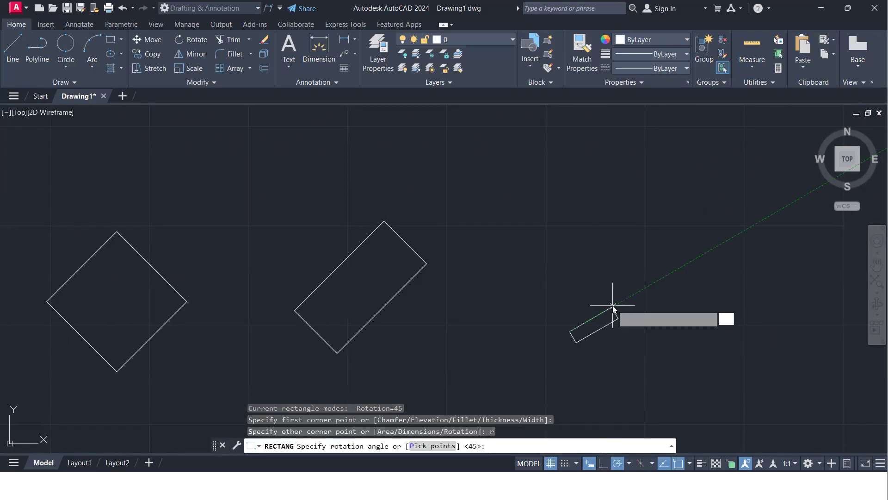
key("Return")
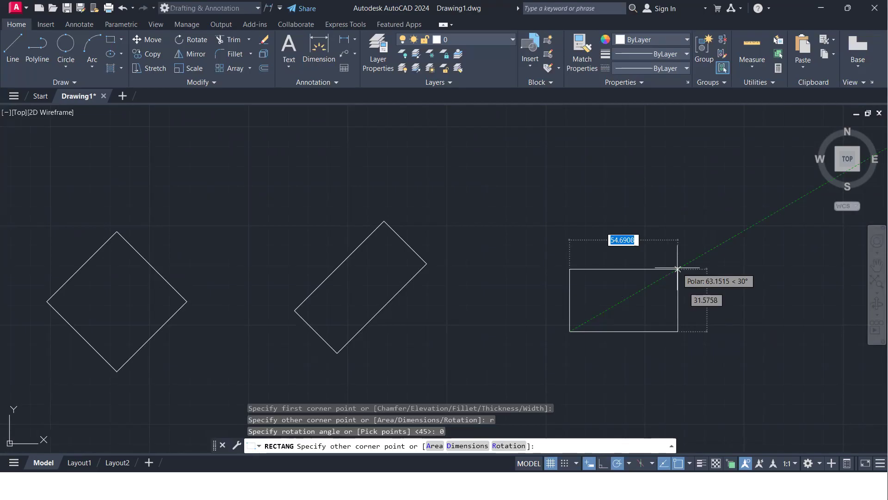
left_click(699, 257)
middle_click_drag(650, 278, 407, 246)
scroll(392, 251, "down", 2)
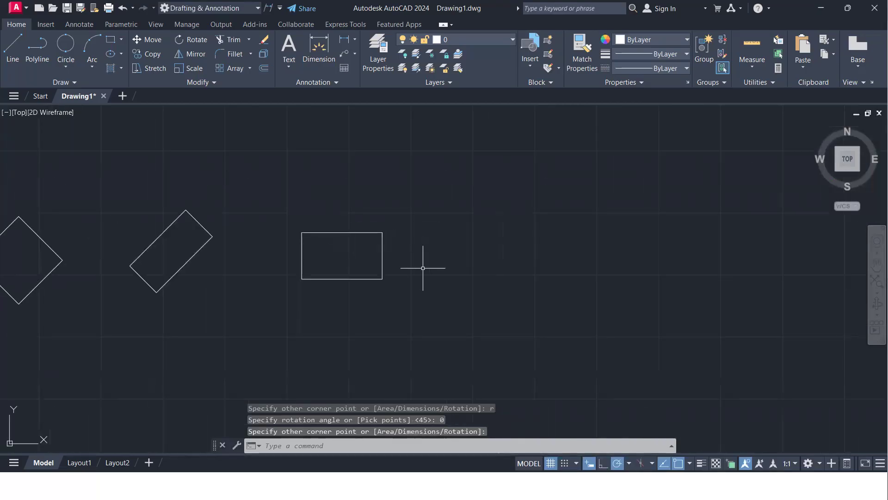
- Start a new rectangle and set both its first and second chamfer distances to 10
type("REC")
key("Return")
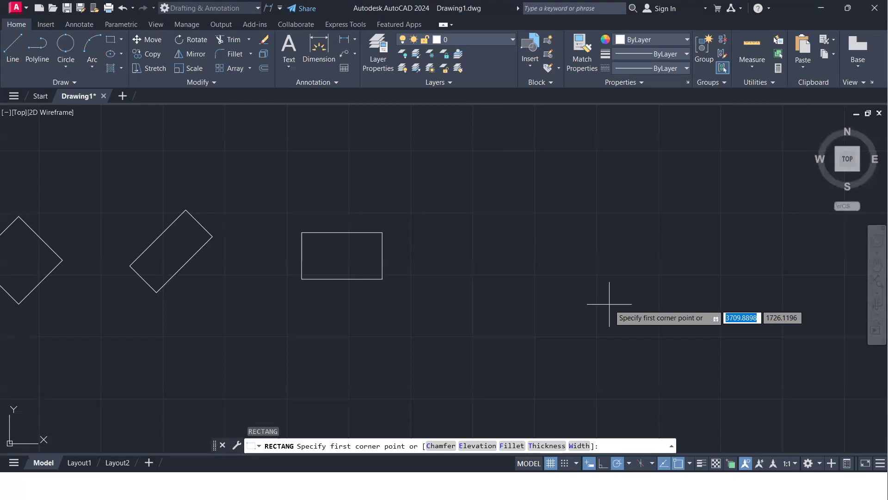
type("c")
key("Return")
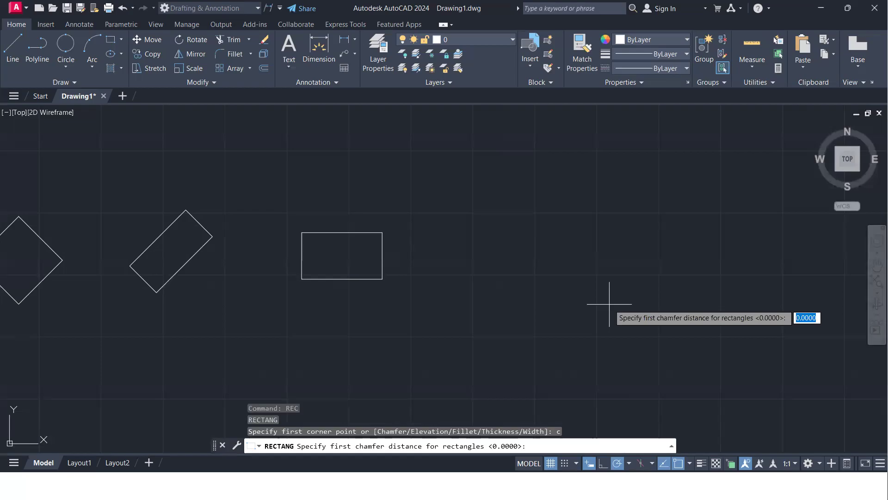
type("10")
key("Return")
type("10")
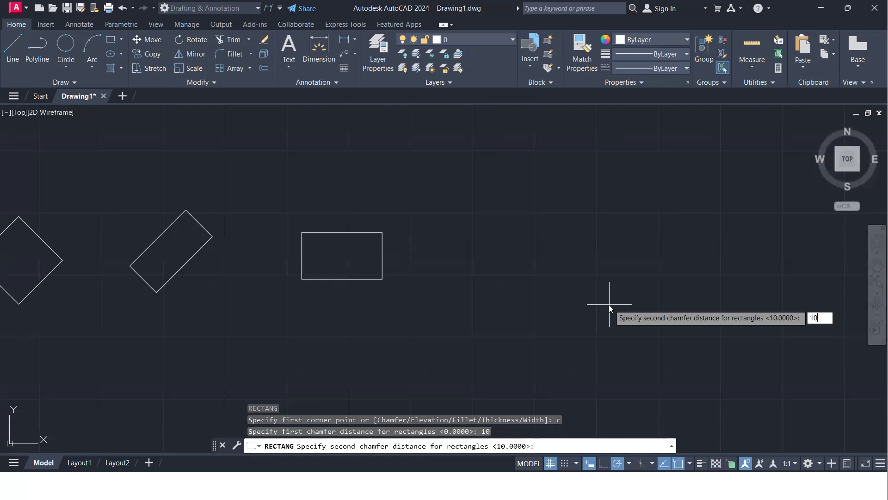
key("Return")
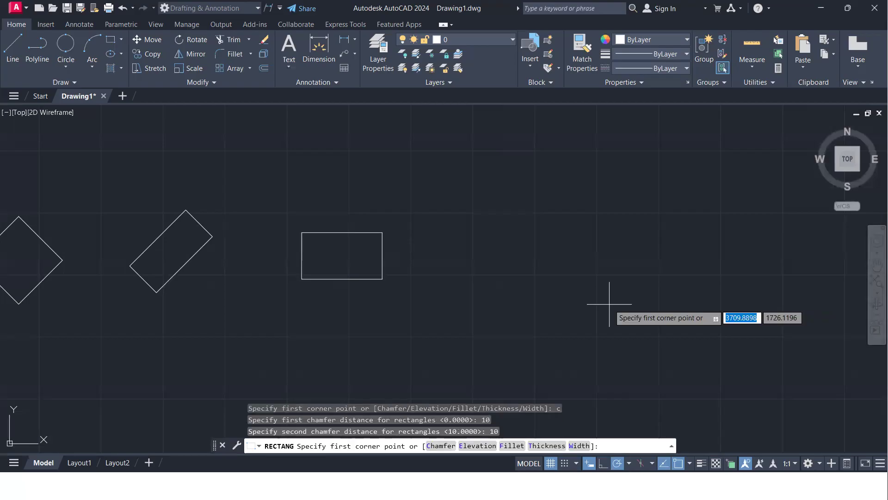
- Draw the chamfered rectangle right of the plain horizontal one with length 100 and width 50, using the Dimensions option
left_click(527, 297)
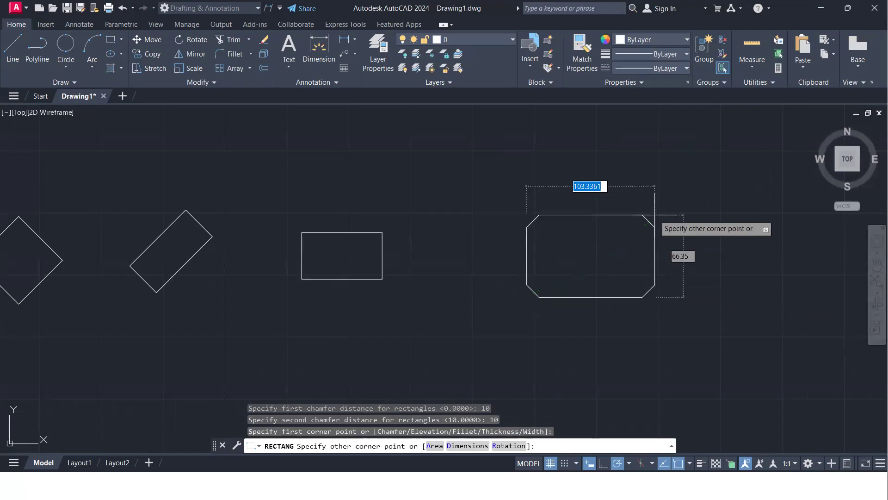
type("d")
key("Return")
type("100")
key("Return")
type("50")
key("Return")
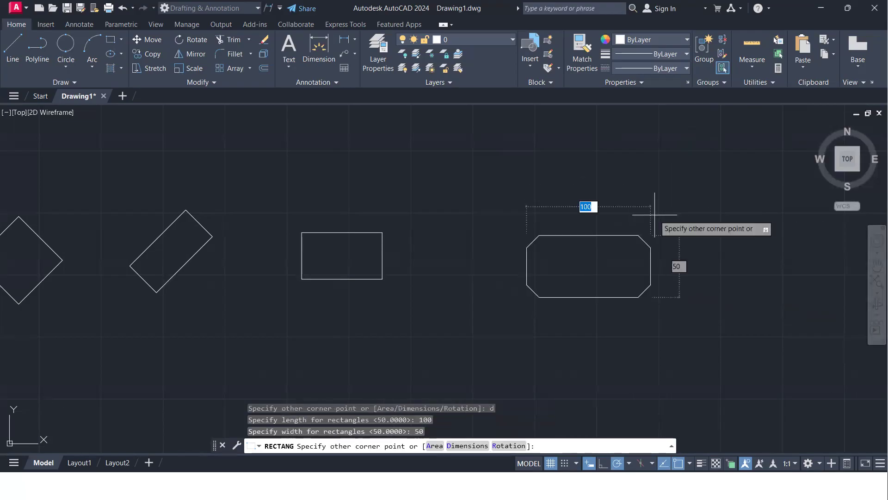
left_click(655, 214)
scroll(662, 242, "up", 4)
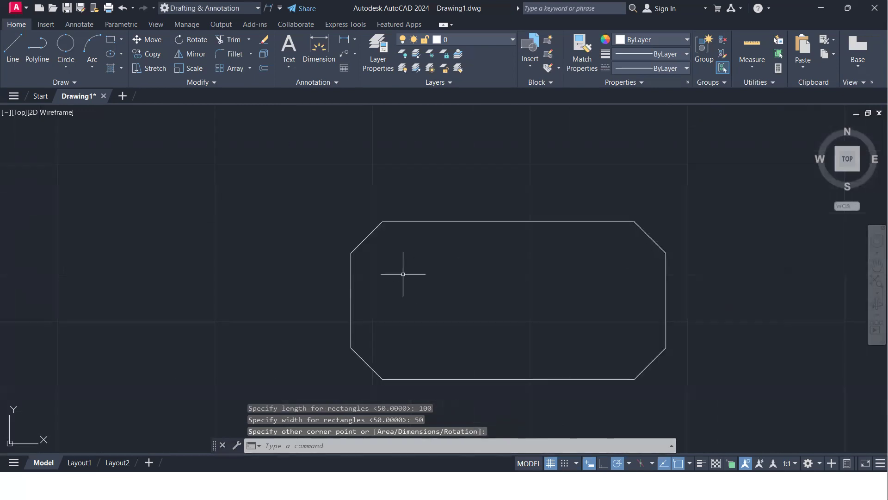
scroll(354, 272, "up", 4)
scroll(354, 272, "down", 4)
middle_click_drag(394, 248, 287, 277)
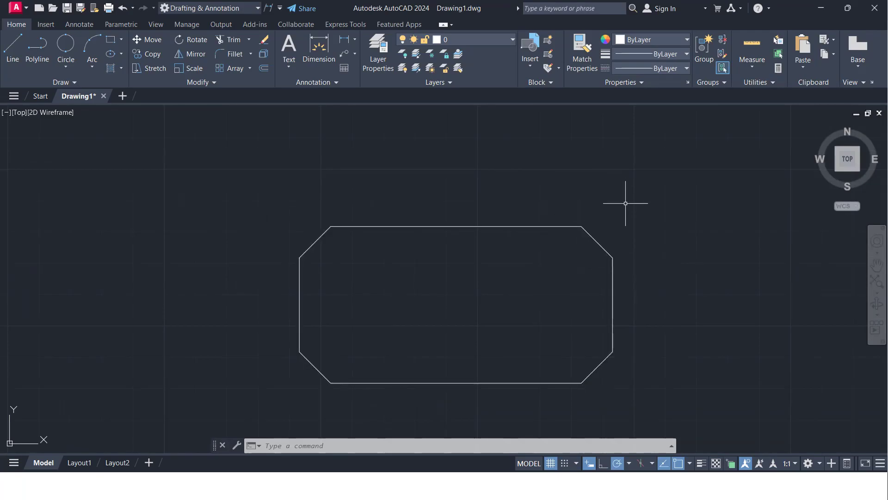
- Start another rectangle and set its first chamfer distance to 15 and its second chamfer distance to 10
scroll(283, 234, "down", 2)
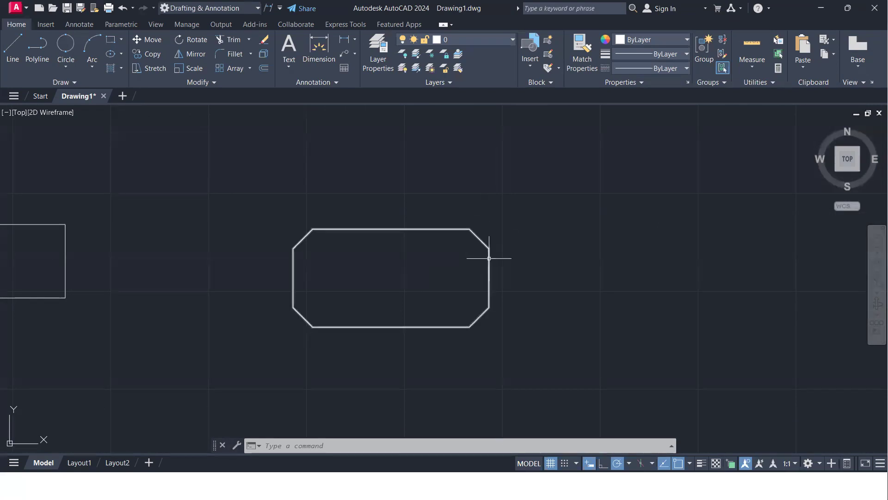
type("REC")
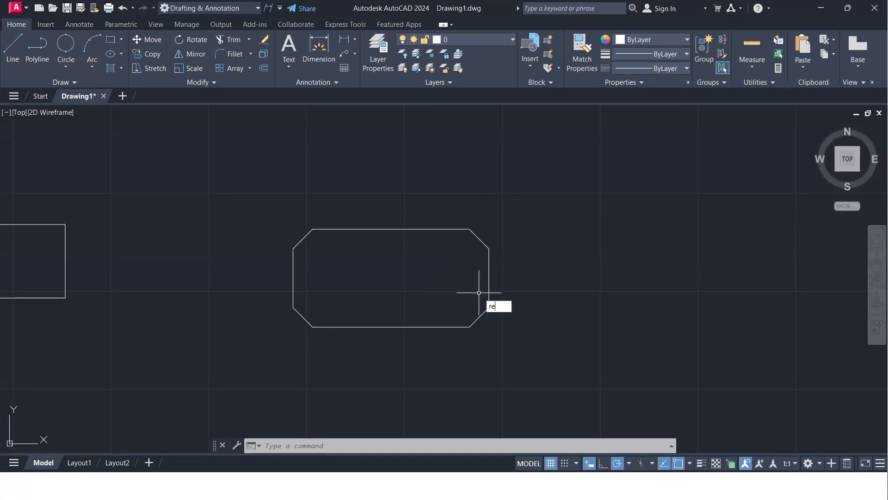
key("Return")
middle_click_drag(554, 285, 460, 265)
type("c")
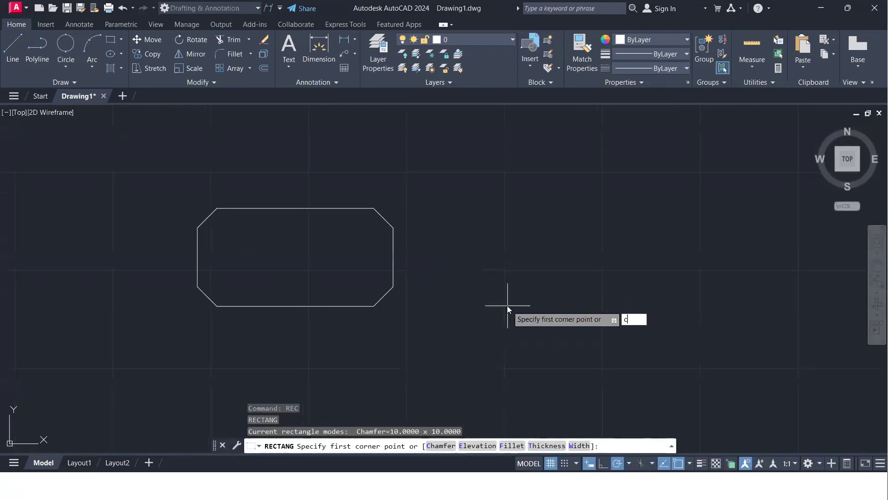
key("Return")
type("15")
key("Return")
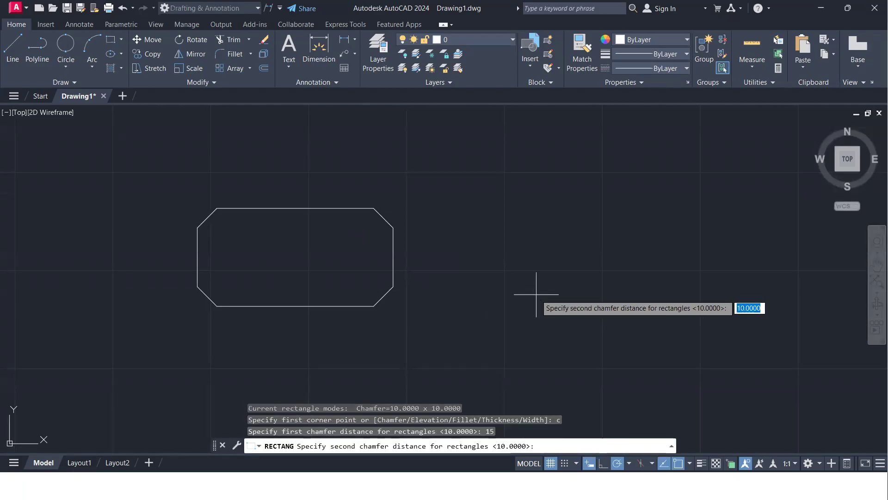
type("10")
key("Return")
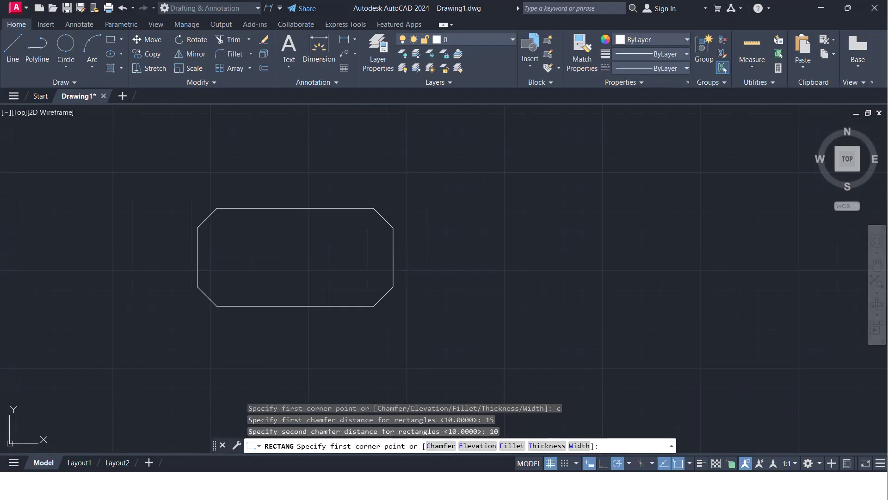
- Place the unequally chamfered rectangle right of the first chamfered one, accepting length 100 and width 50 through the Dimensions option
left_click(531, 302)
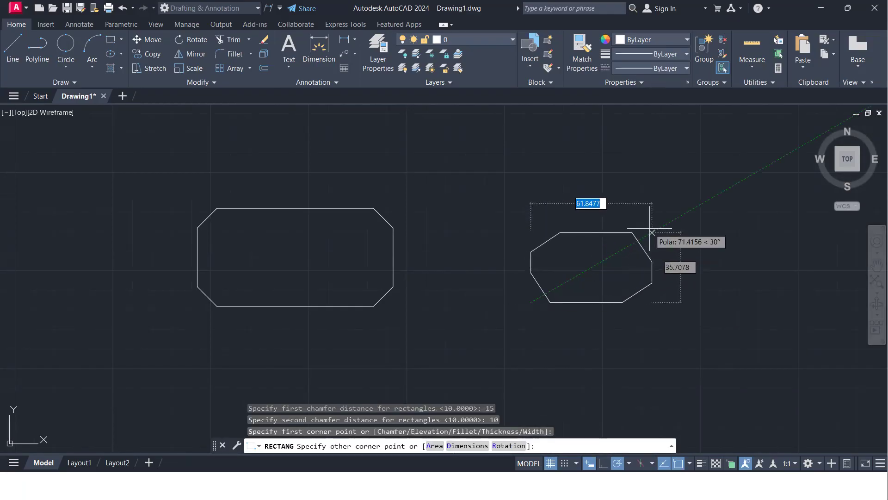
type("d")
key("Return")
key("Return")
key("Return")
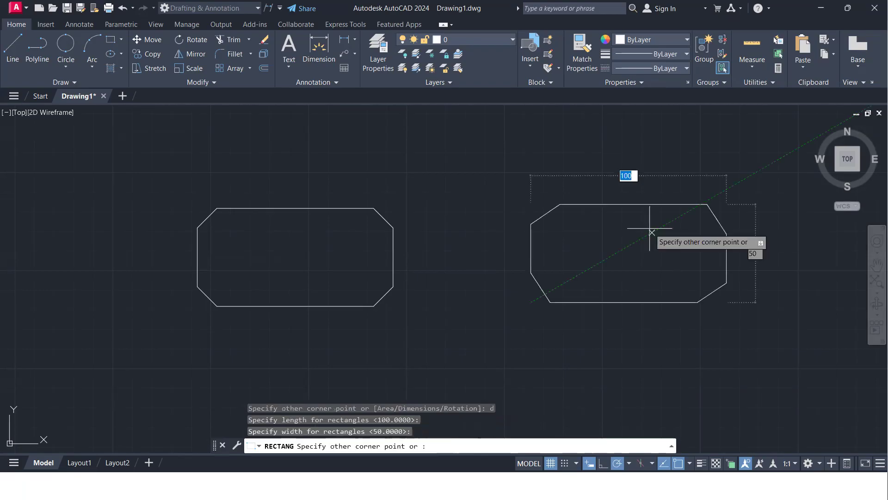
left_click(581, 229)
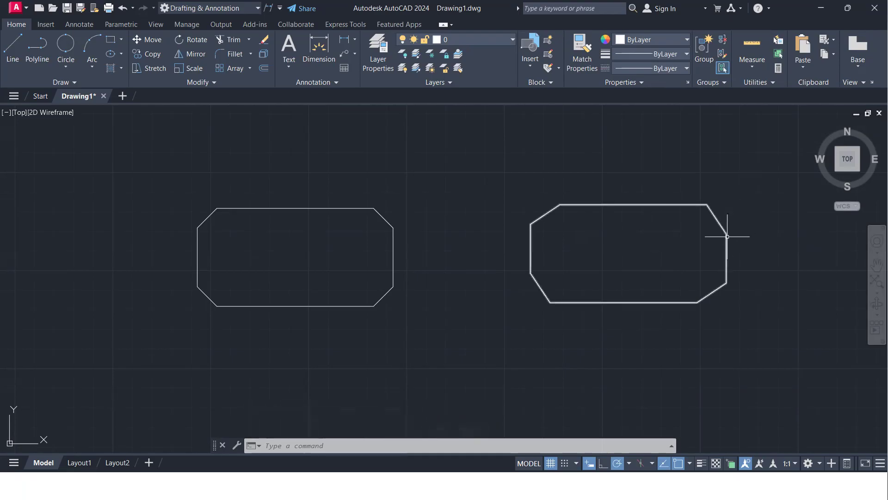
- Examine the corners of the unequally chamfered rectangle beside the equally chamfered one
scroll(684, 236, "down", 5)
middle_click_drag(685, 236, 464, 244)
scroll(464, 244, "up", 4)
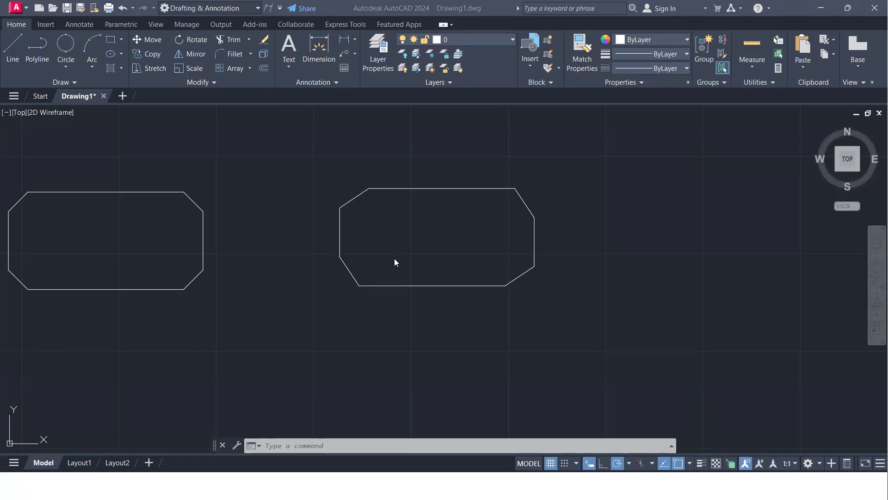
scroll(388, 256, "down", 5)
scroll(400, 246, "up", 5)
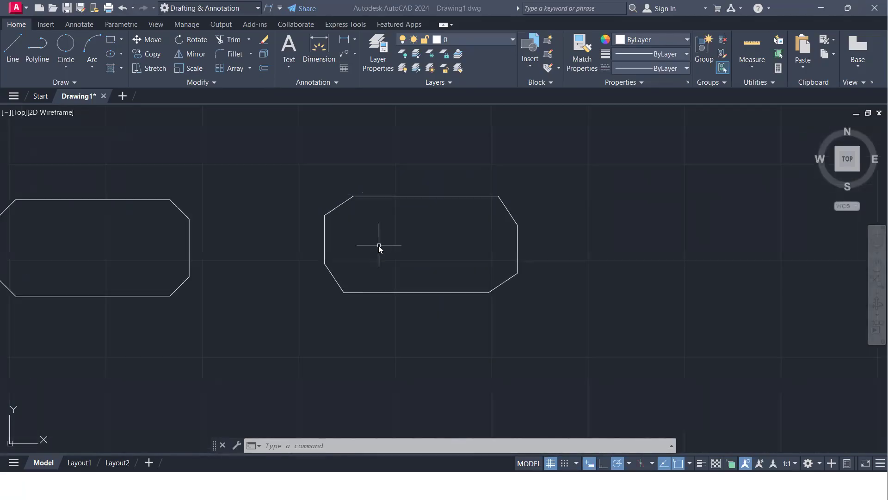
scroll(377, 248, "down", 2)
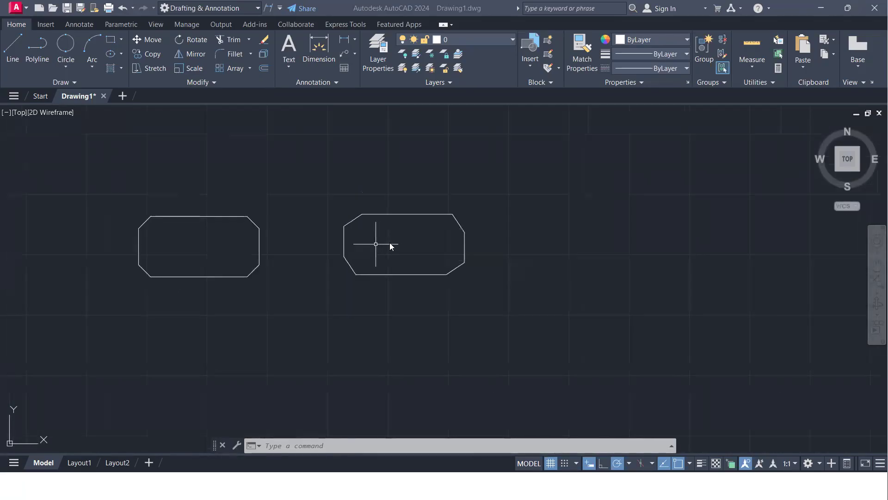
mouse_move(396, 248)
middle_mouse_down()
mouse_move(322, 250)
mouse_move(311, 259)
middle_mouse_up()
scroll(322, 249, "up", 4)
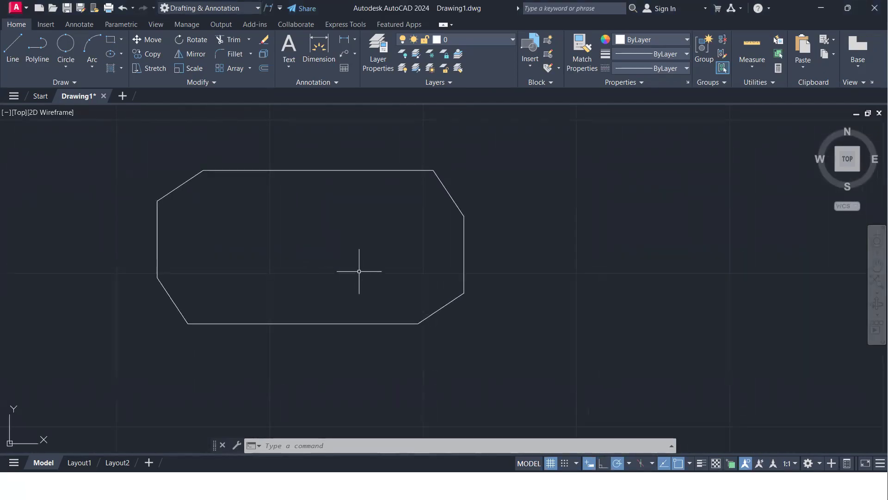
type("rec")
key("Return")
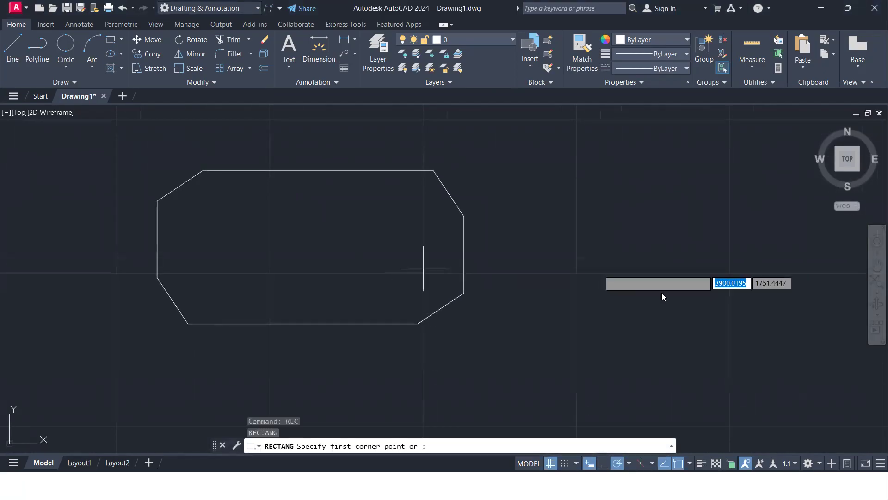
left_click(595, 315)
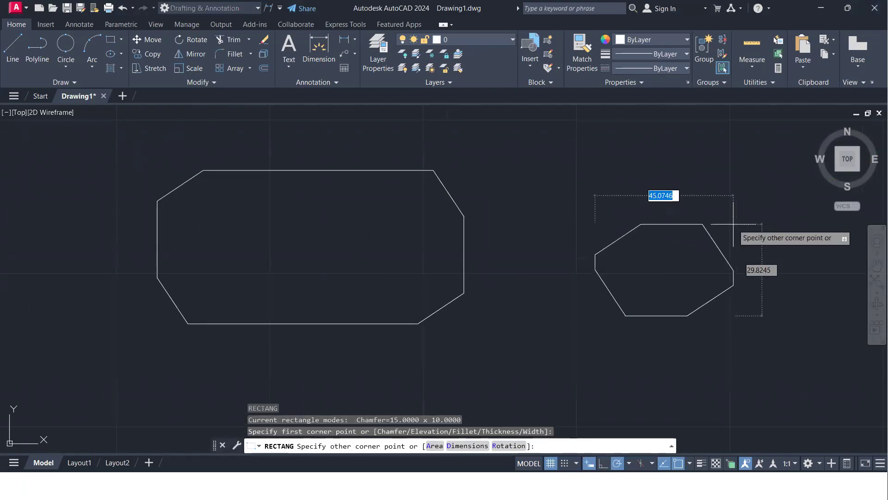
key("Escape")
- Start a new rectangle and reset both its first and second chamfer distances to 0
type("rec")
key("Return")
type("c")
key("Return")
type("0")
key("Return")
type("0")
key("Return")
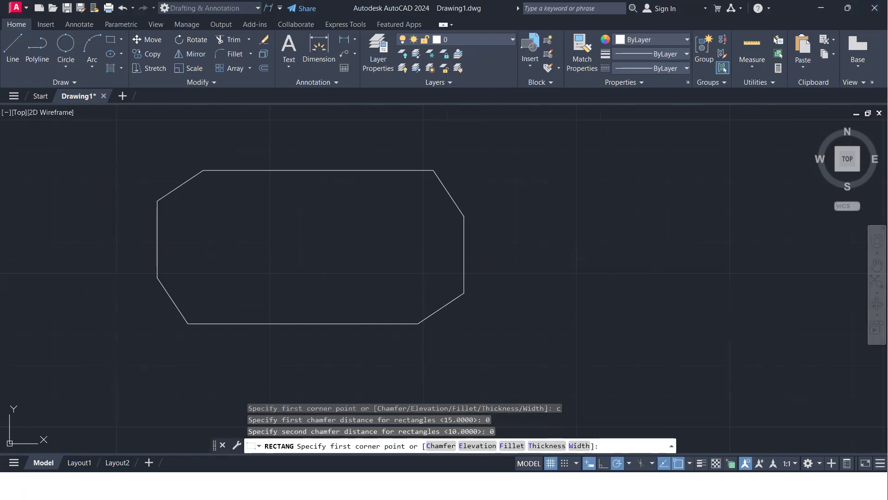
- Draw a freehand square-cornered rectangle right of the unequally chamfered one by picking two opposite corners
left_click(592, 317)
middle_click_drag(745, 225, 450, 234)
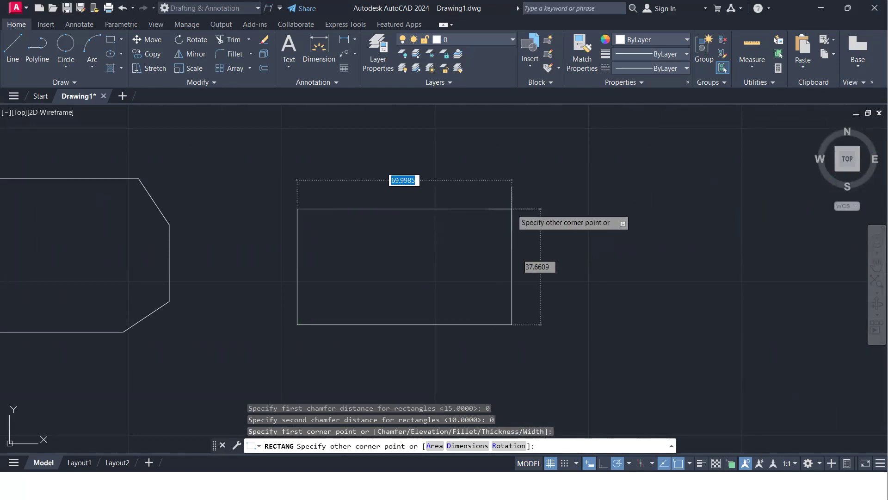
left_click(486, 234)
- Start another rectangle and set its fillet radius to 10
scroll(487, 273, "down", 2)
middle_click_drag(487, 273, 282, 276)
scroll(307, 290, "up", 2)
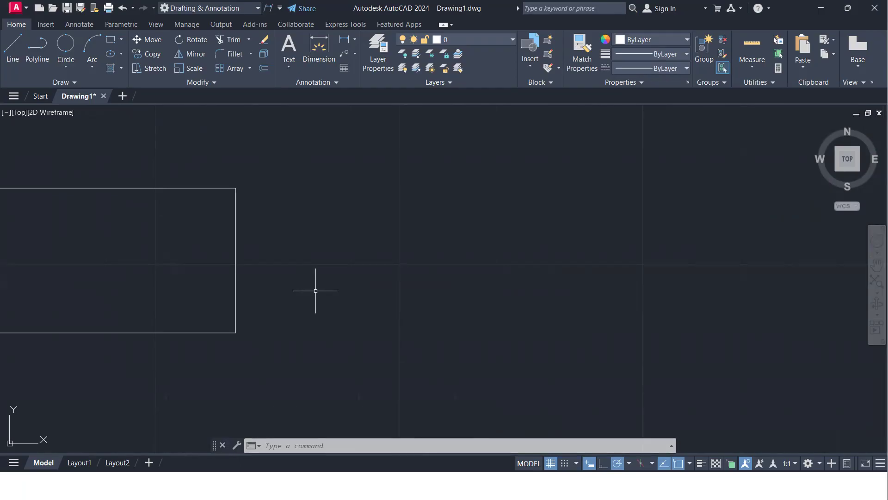
type("rec")
key("Return")
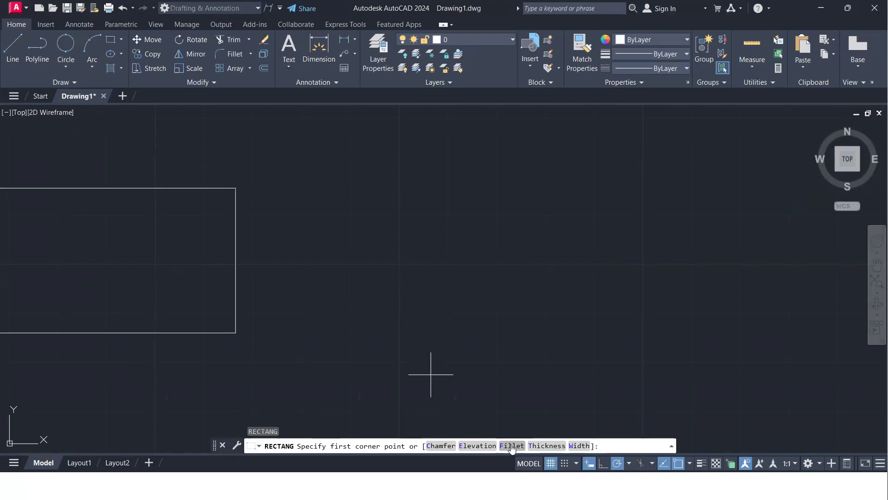
type("f")
key("Return")
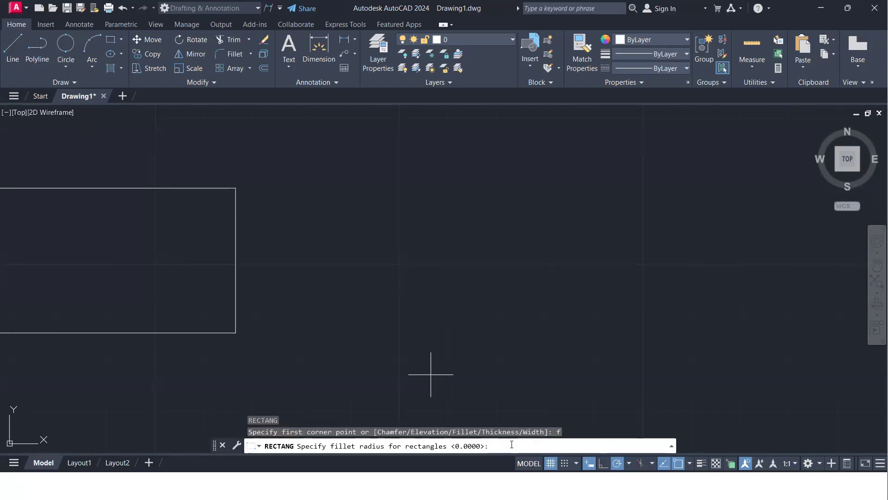
type("10")
key("Return")
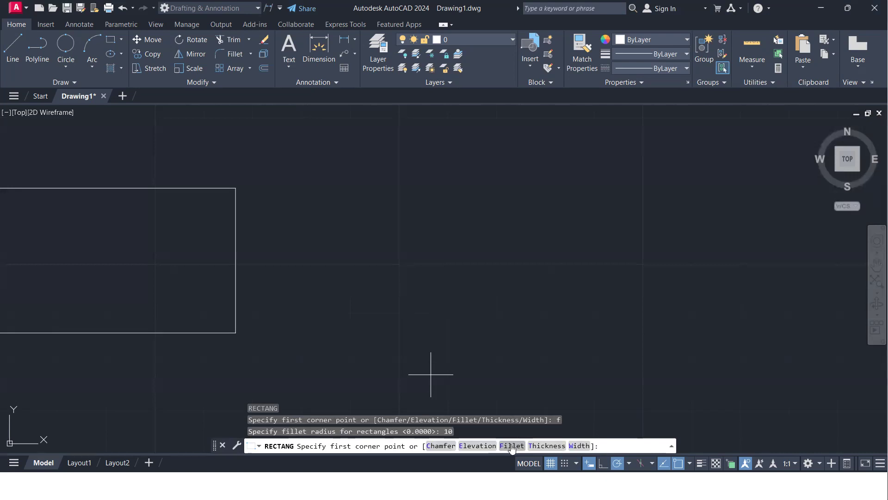
- Place the filleted rectangle right of the small plain one, accepting length 100 and width 50 through the Dimensions option
left_click(469, 329)
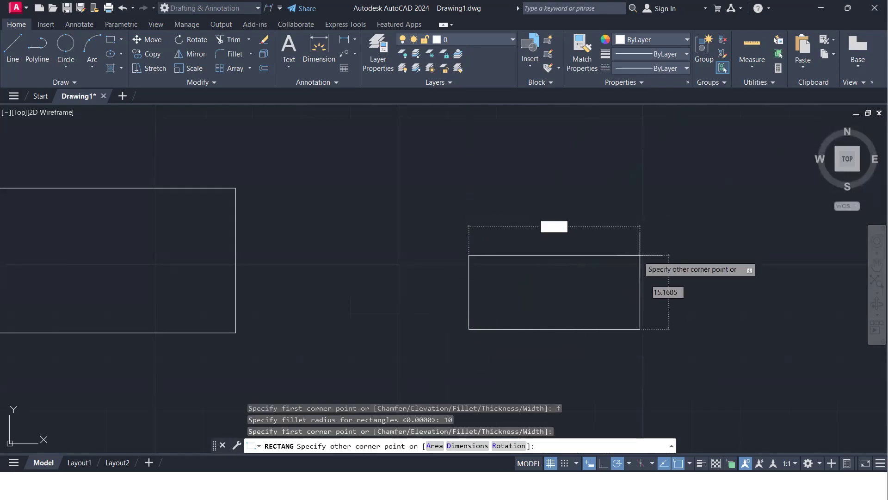
type("d")
key("Return")
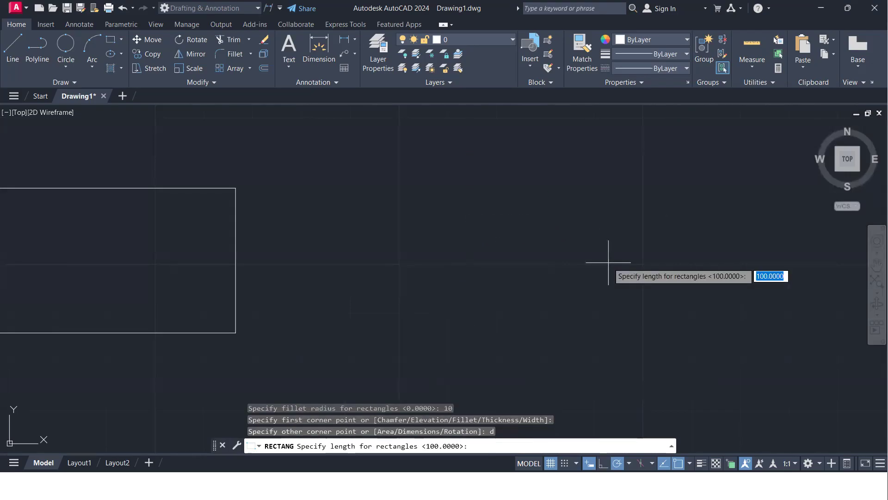
key("Return")
key("Return")
scroll(608, 263, "down", 4)
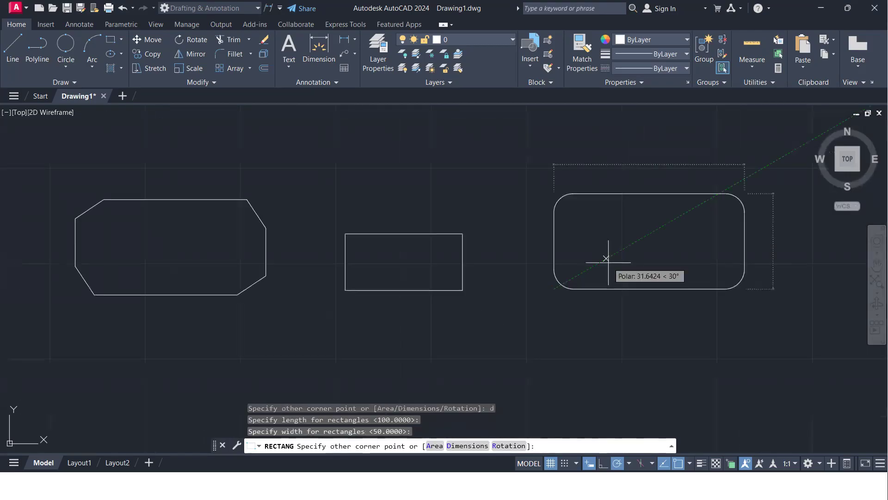
middle_click_drag(605, 258, 353, 291)
left_click(434, 276)
scroll(345, 294, "up", 4)
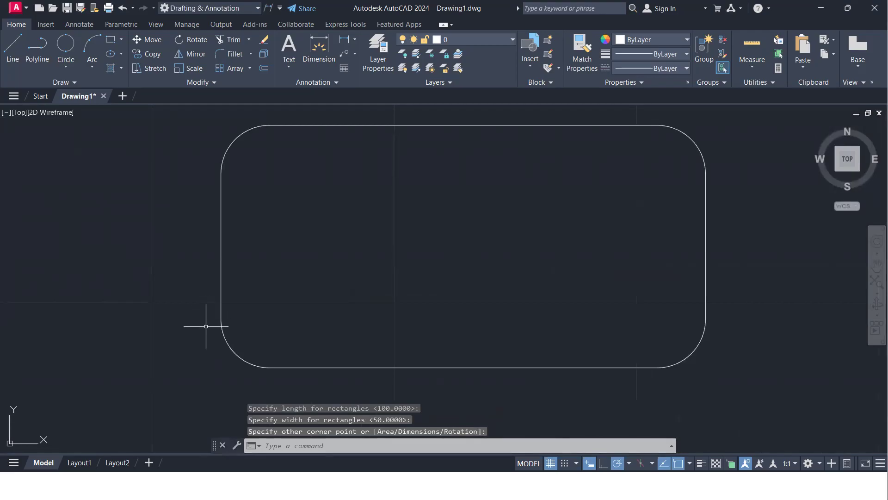
- Examine the rounded corners of the filleted rectangle
scroll(243, 190, "down", 4)
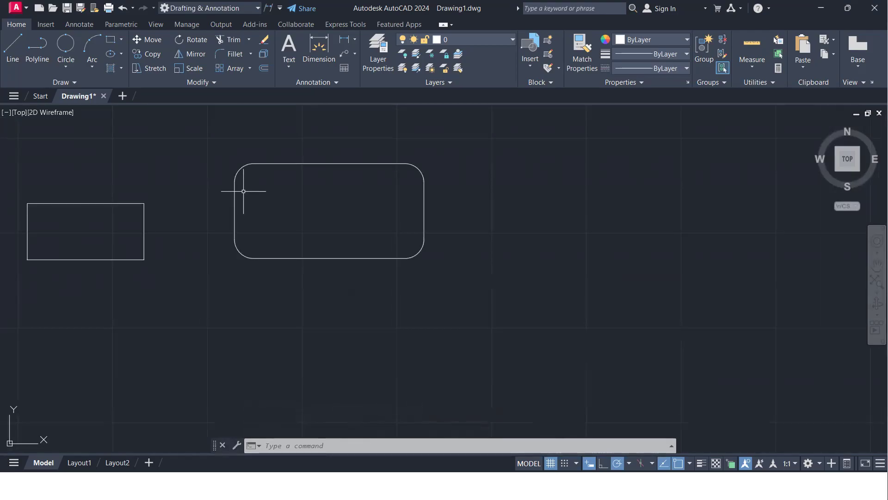
scroll(242, 199, "up", 2)
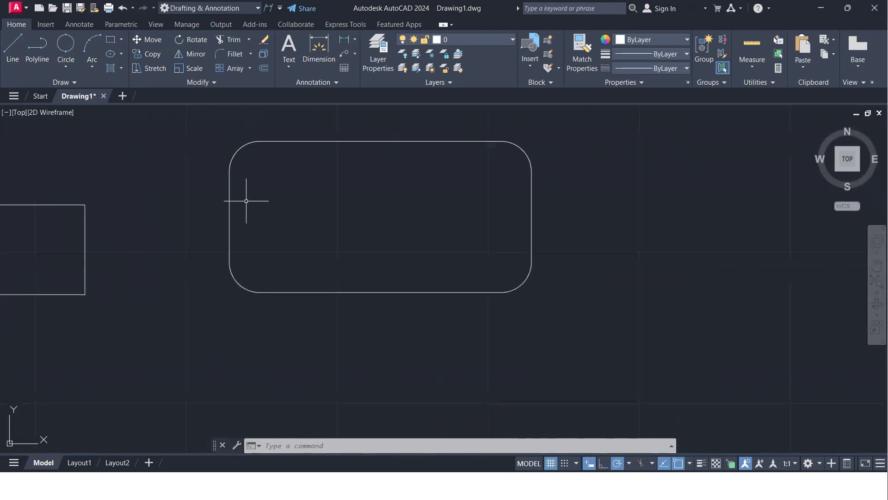
scroll(287, 214, "down", 2)
middle_click_drag(303, 220, 253, 250)
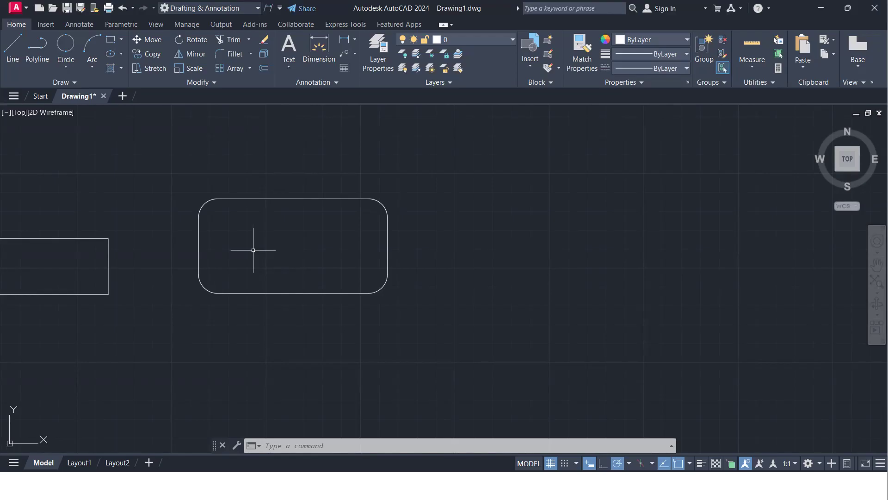
scroll(322, 252, "down", 4)
mouse_move(320, 252)
middle_mouse_down()
mouse_move(273, 260)
mouse_move(323, 210)
middle_mouse_up()
scroll(274, 258, "up", 2)
scroll(275, 260, "up", 2)
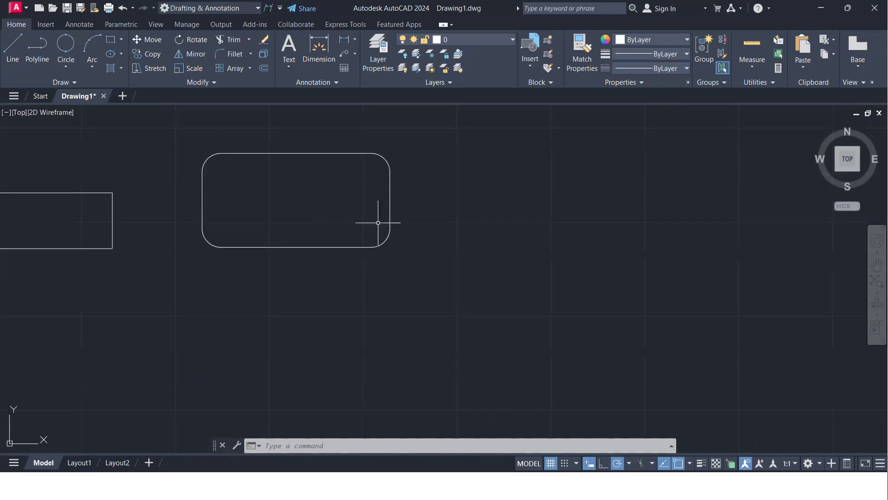
- Draw a smaller freehand rectangle with the current fillet radius right of the large filleted one
middle_click_drag(450, 226, 420, 240)
type("rec")
key("Return")
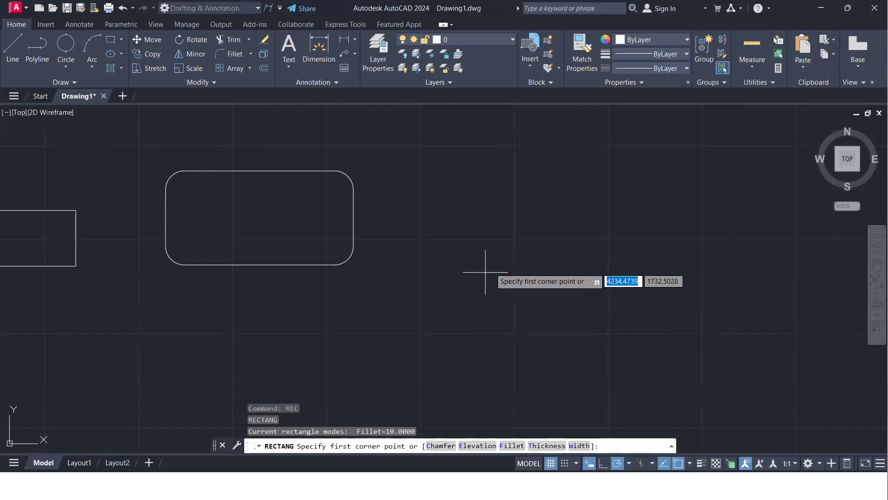
left_click(493, 254)
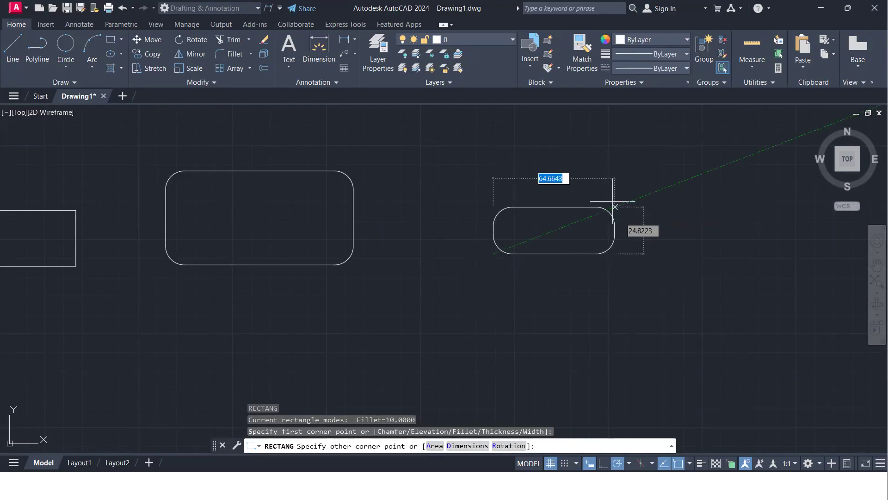
left_click(609, 209)
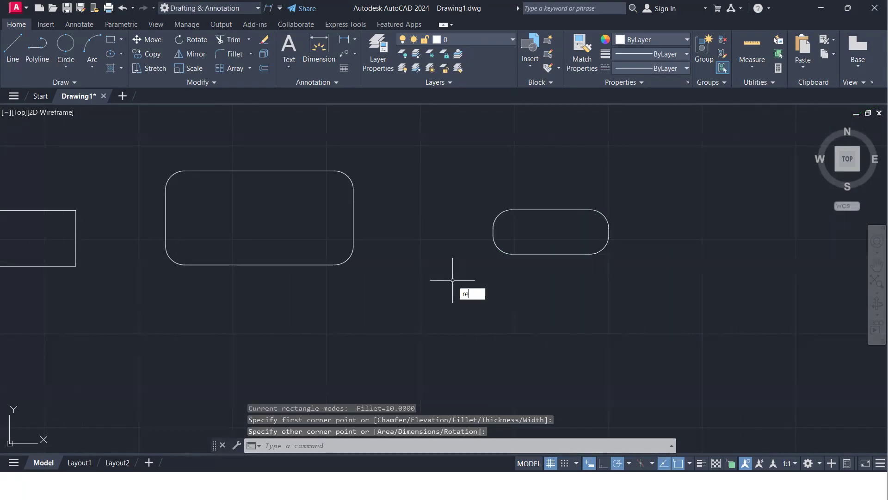
- Start a new rectangle and reset its fillet radius to 0
type("REC")
key("Return")
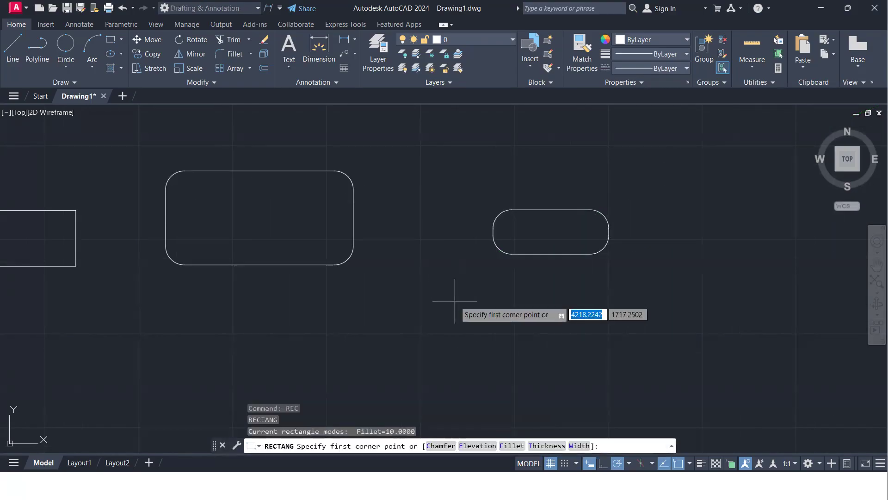
type("f")
key("Return")
type("0")
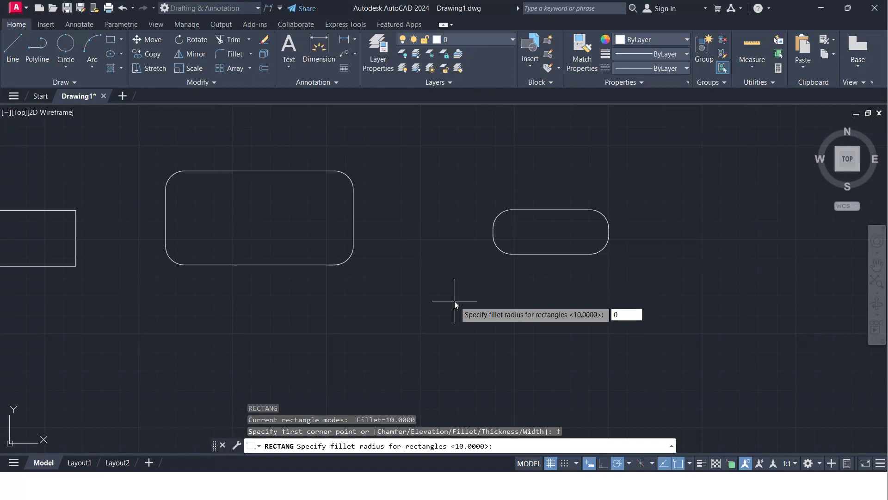
key("Return")
- Draw a freehand rectangle with sharp corners right of the small filleted one
middle_click_drag(710, 259, 391, 260)
left_click(405, 256)
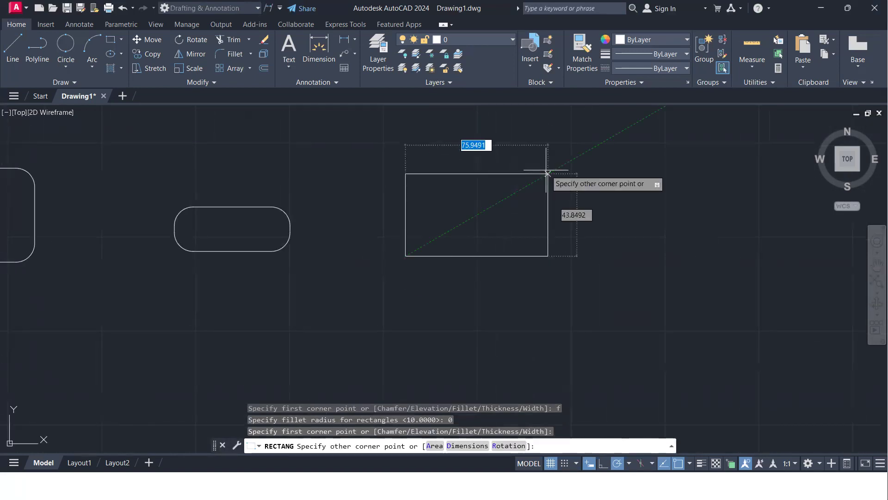
left_click(518, 197)
- Start another rectangle and set its line width to 5
mouse_move(408, 242)
middle_mouse_down()
mouse_move(586, 146)
mouse_move(630, 162)
middle_mouse_up()
middle_click_drag(172, 297, 275, 271)
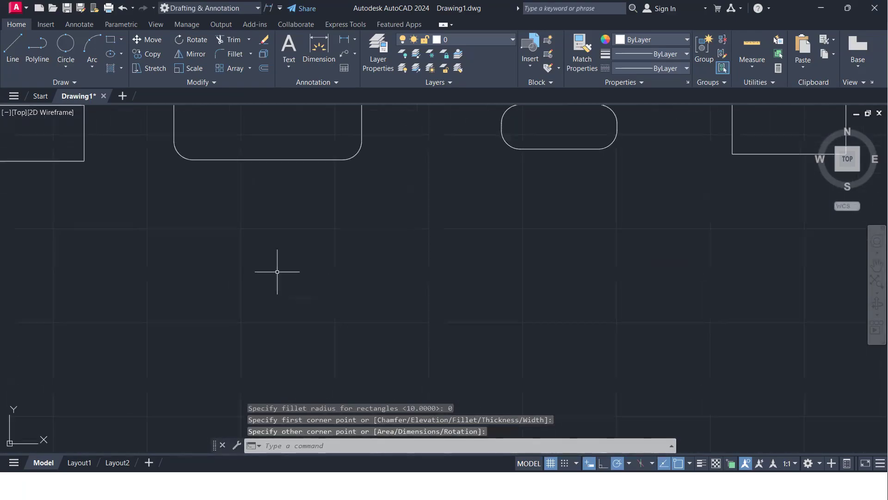
type("rec")
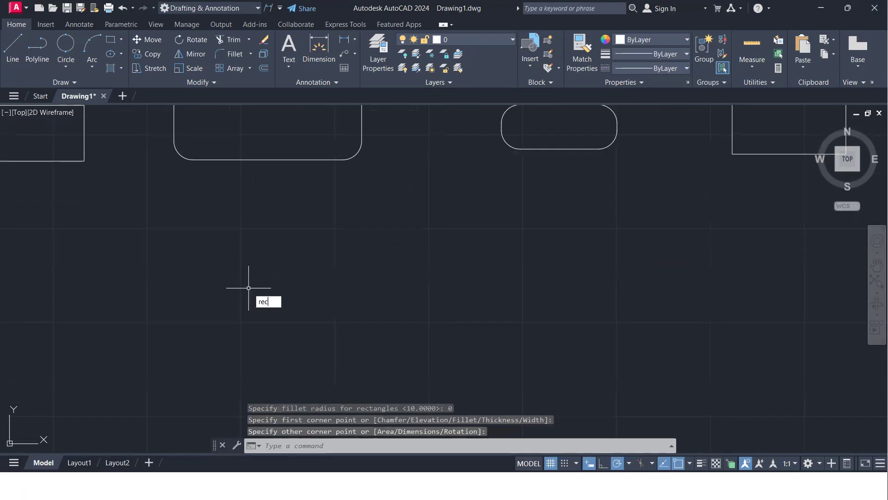
key("Return")
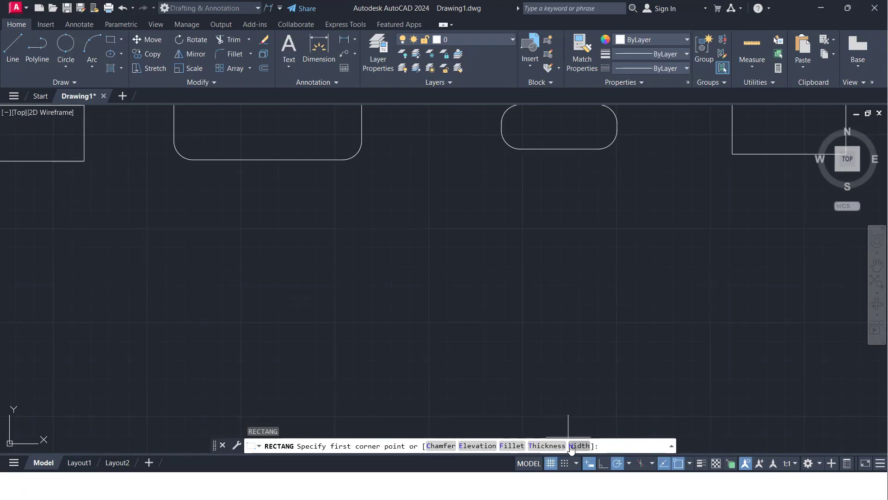
type("w")
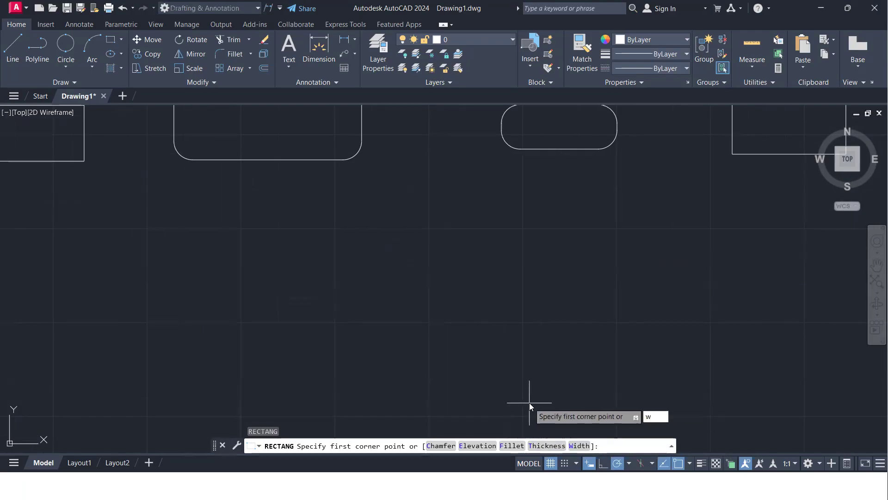
key("Return")
type("5")
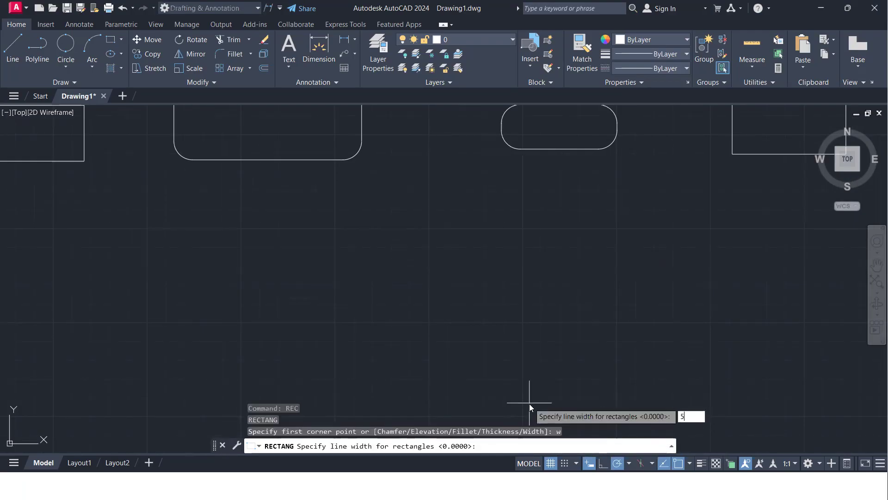
key("Return")
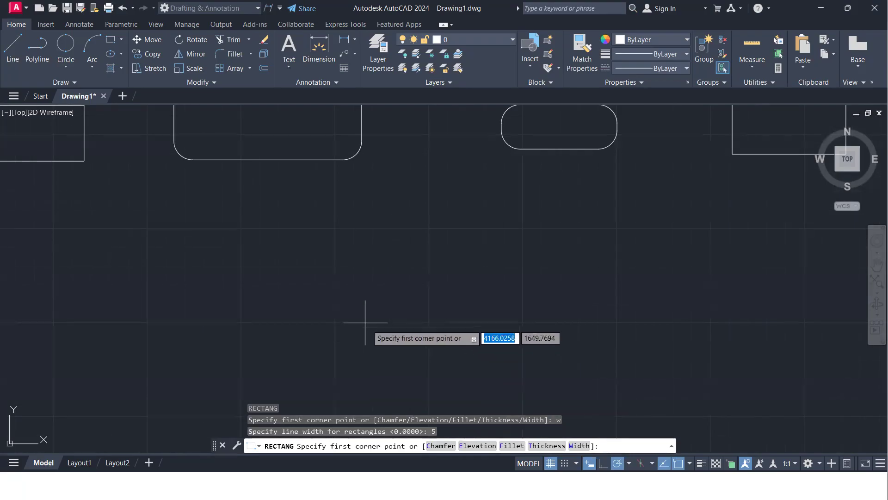
- Place the thick-lined rectangle in the empty area below the filleted ones, accepting length 100 and width 50 through the Dimensions option
left_click(371, 326)
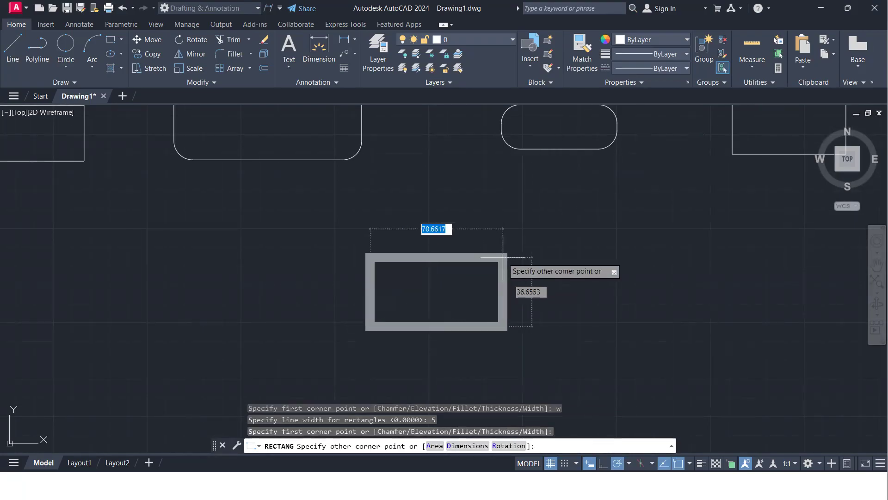
type("d")
key("Return")
key("Return")
key("Return")
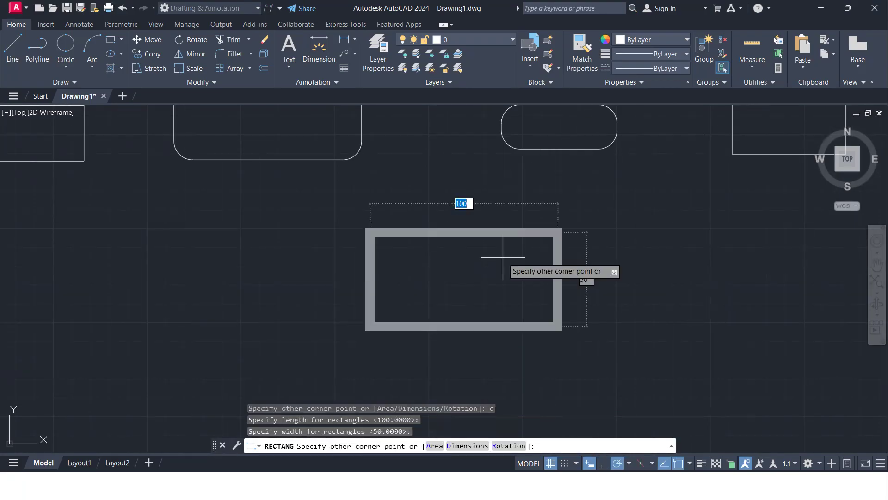
left_click(503, 258)
scroll(396, 239, "up", 2)
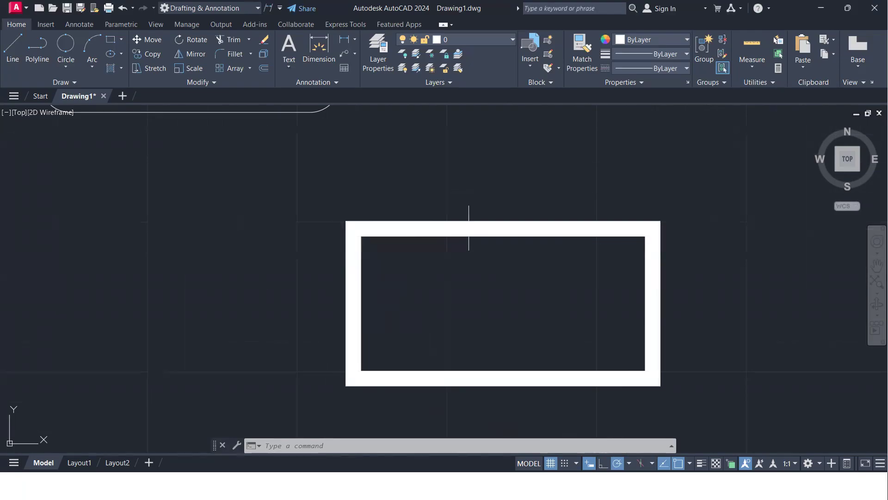
- Reset the rectangle line width to 0 and draw a freehand rectangle to the right of the thick-lined one
scroll(468, 228, "down", 5)
mouse_move(486, 308)
middle_mouse_down()
mouse_move(331, 278)
mouse_move(326, 290)
mouse_move(328, 279)
middle_mouse_up()
scroll(326, 290, "up", 2)
type("rec")
key("Return")
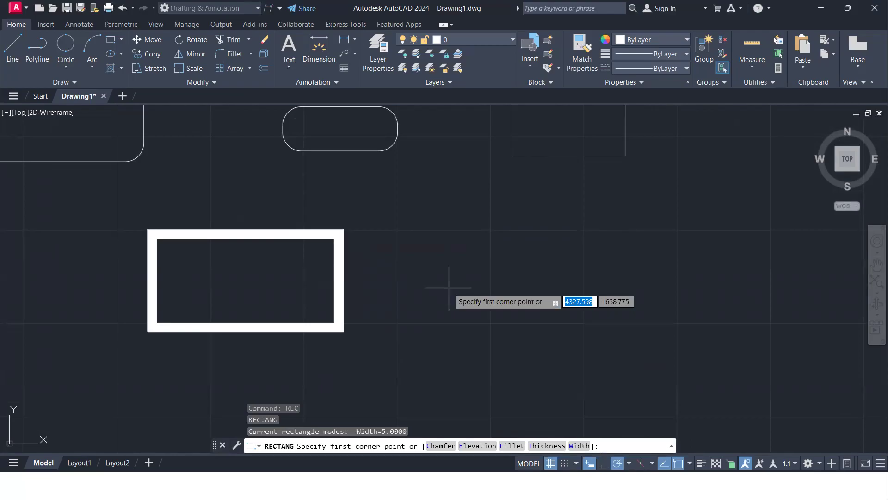
type("w")
key("Return")
type("0")
key("Return")
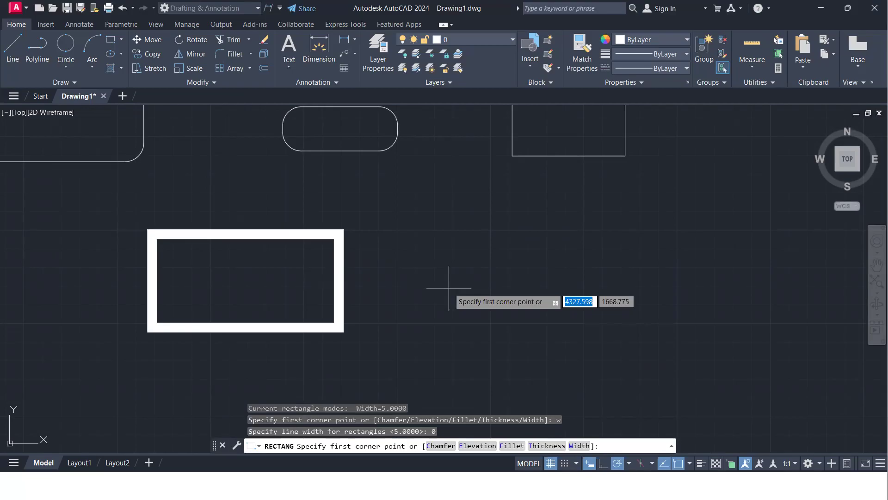
left_click(593, 243)
middle_click_drag(589, 263, 330, 270)
- Start another rectangle and set its thickness to 10
type("rec")
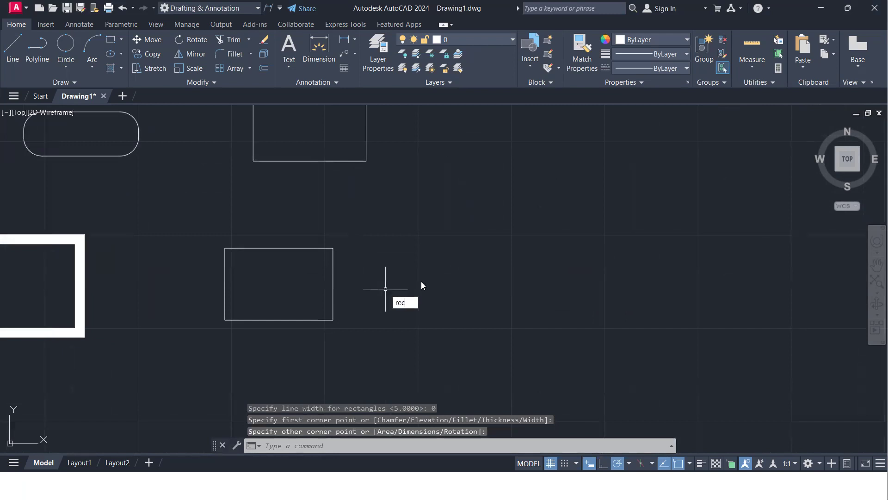
key("Return")
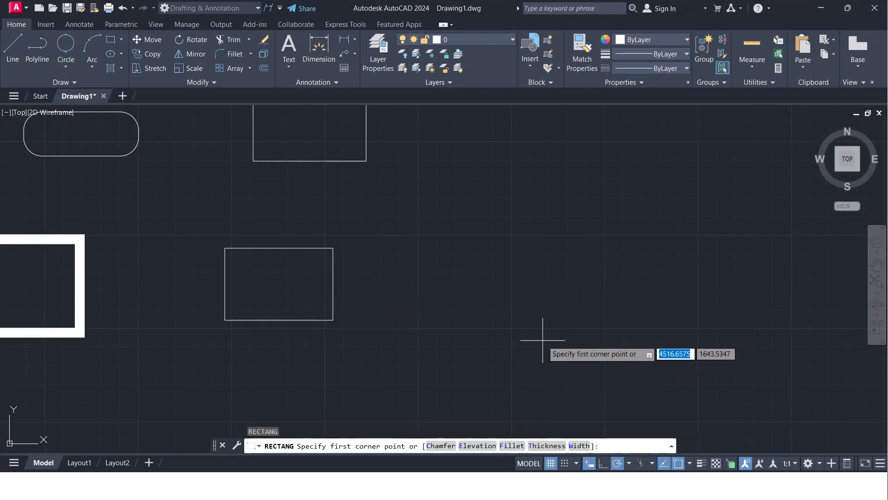
type("t")
key("Return")
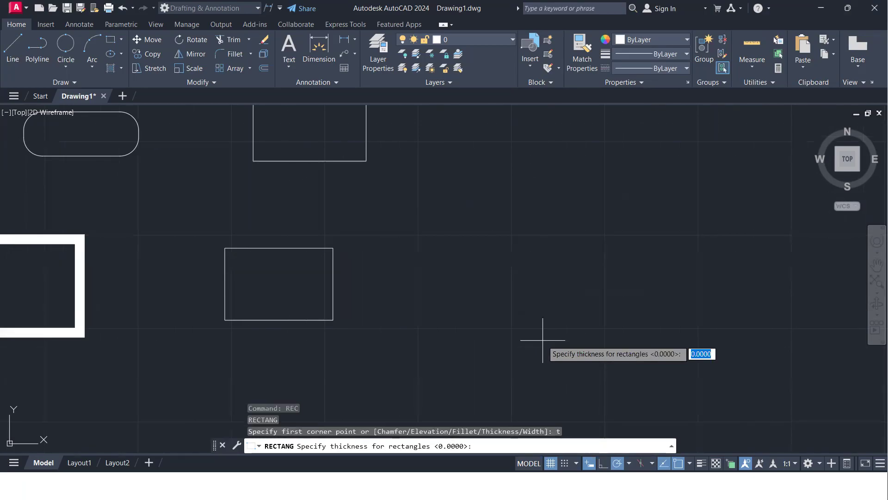
type("10")
key("Return")
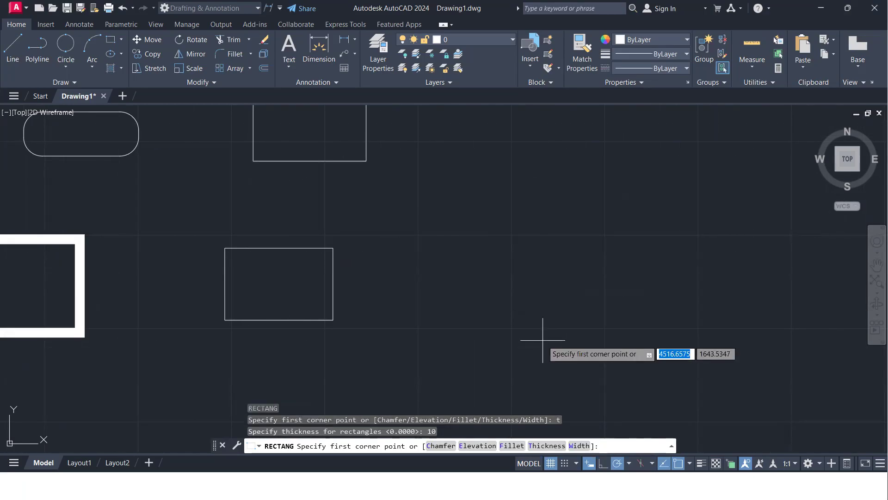
- Place the rectangle with thickness right of the small thin-lined one, accepting length 100 and width 50 through the Dimensions option
left_click(477, 323)
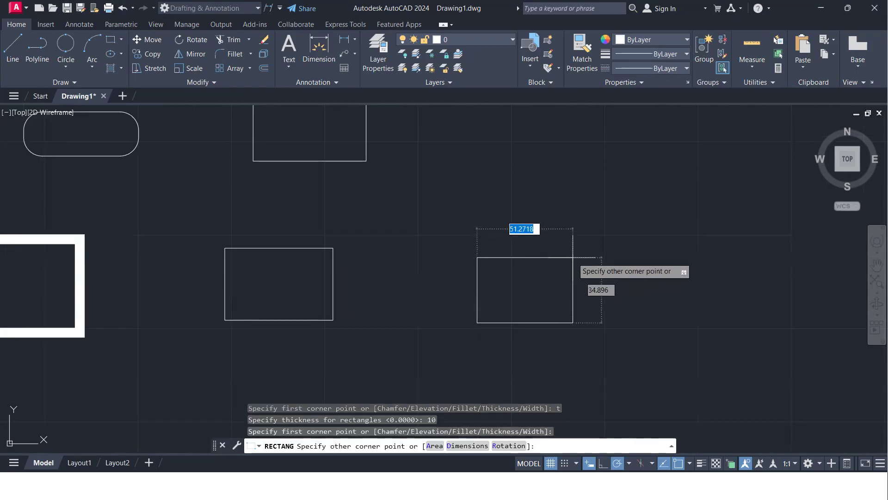
type("d")
key("Return")
key("Return")
key("Return")
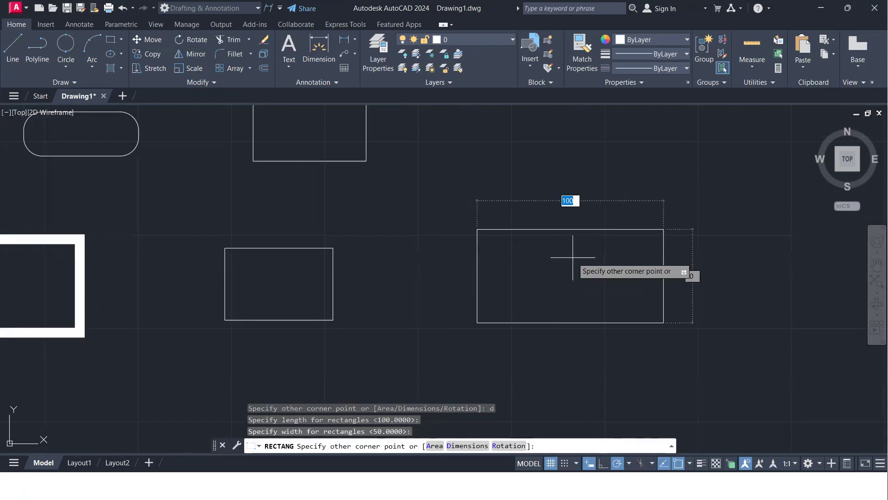
left_click(573, 257)
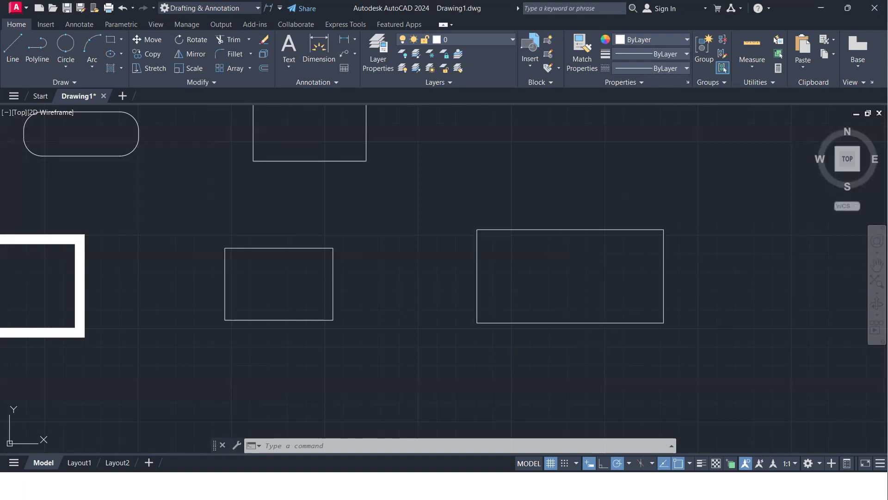
- Orbit the model into a 3D view to examine the thickness of the rightmost rectangle
middle_click_drag(676, 333, 107, 436, "shift")
scroll(624, 350, "down", 5)
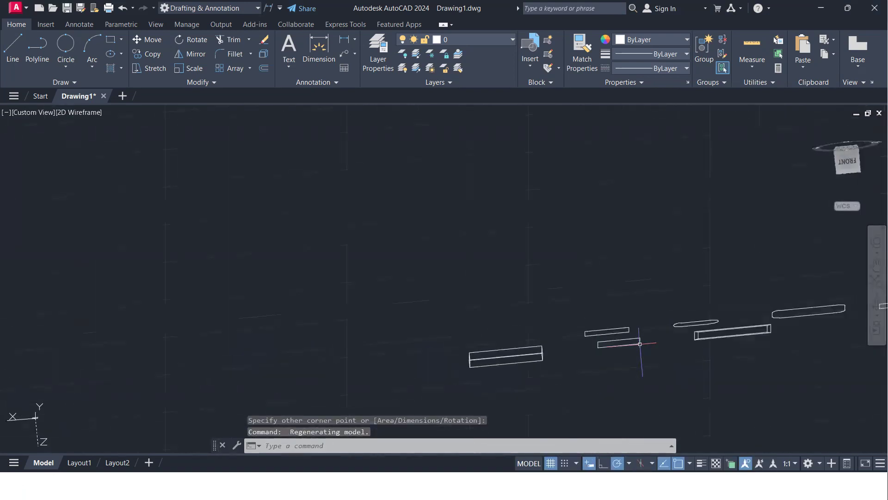
middle_click_drag(772, 368, 756, 331, "shift")
scroll(514, 182, "up", 8)
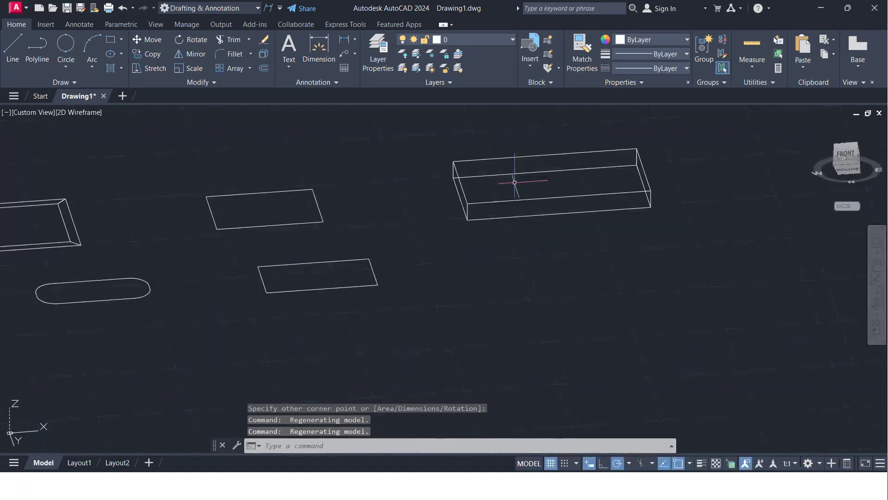
middle_click_drag(465, 315, 509, 350, "shift")
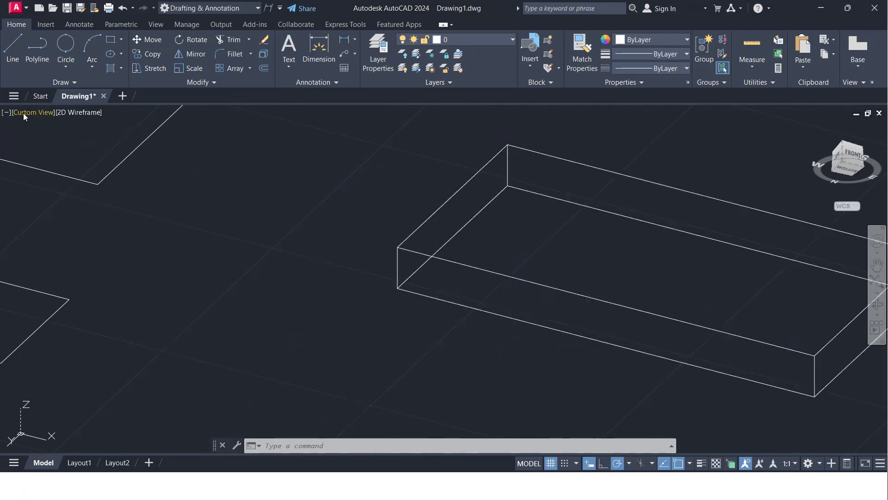
- Restore the Top view and bring the rectangle with thickness back into view
left_click(47, 113)
left_click(50, 141)
scroll(596, 287, "down", 3)
middle_click_drag(596, 287, 363, 278)
scroll(407, 280, "up", 10)
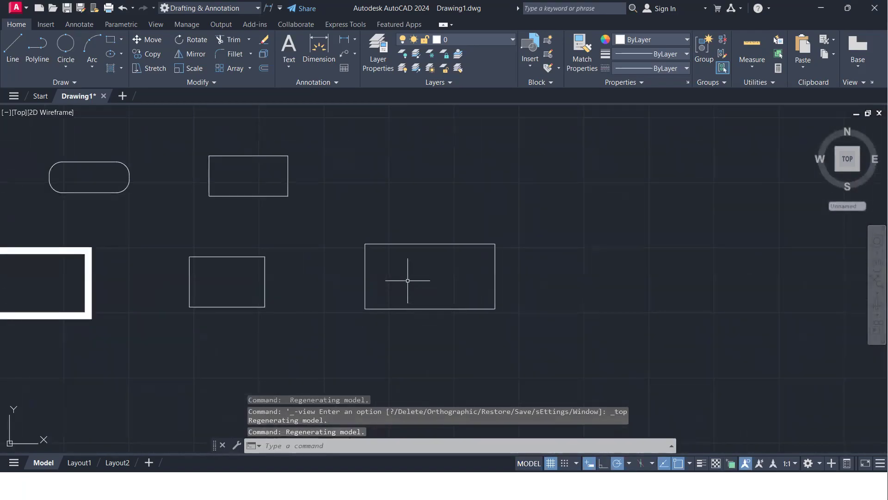
scroll(462, 263, "up", 2)
middle_click_drag(462, 264, 366, 255)
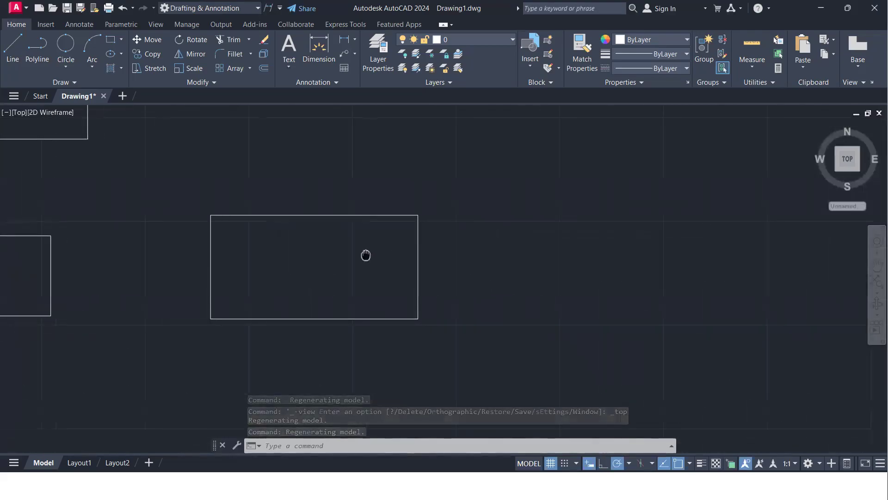
- Start a new rectangle and reset its thickness to 0
type("rec")
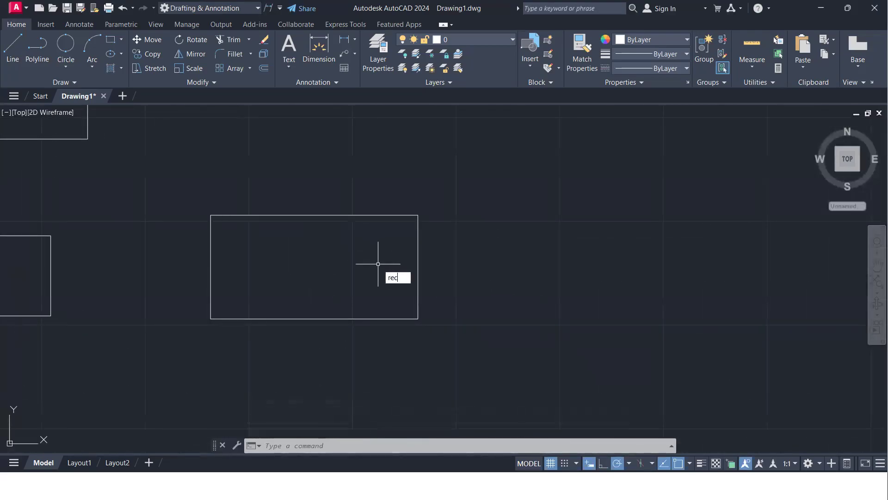
key("Return")
type("t")
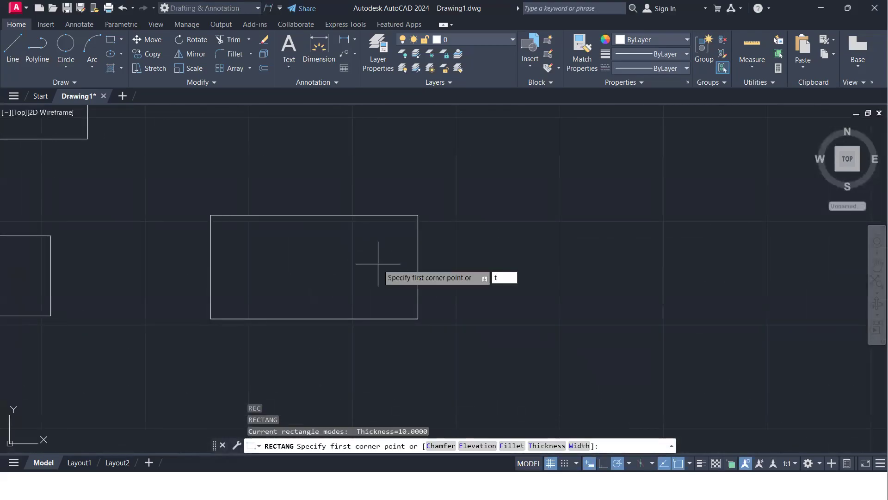
key("Return")
type("0")
key("Return")
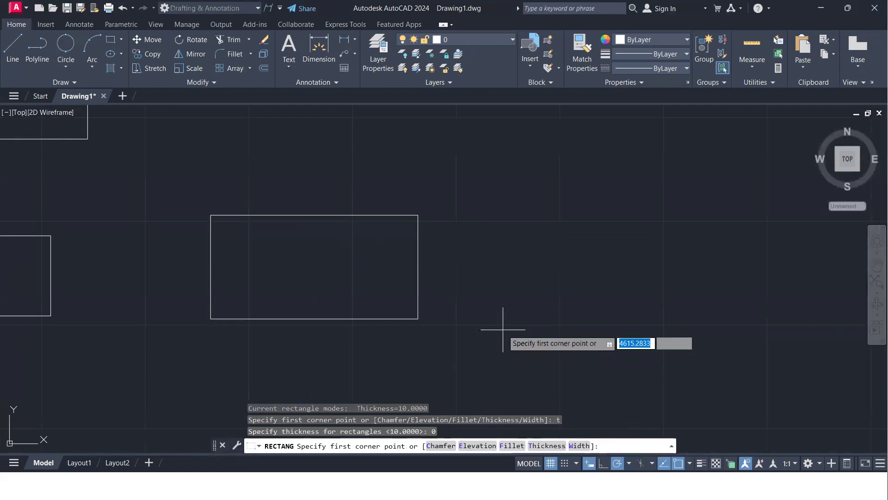
- Set the elevation for the rectangle to 100
scroll(502, 329, "down", 2)
mouse_move(504, 303)
middle_mouse_down()
mouse_move(347, 280)
mouse_move(526, 188)
middle_mouse_up()
mouse_move(327, 238)
middle_mouse_down()
mouse_move(417, 219)
mouse_move(454, 248)
mouse_move(485, 233)
middle_mouse_up()
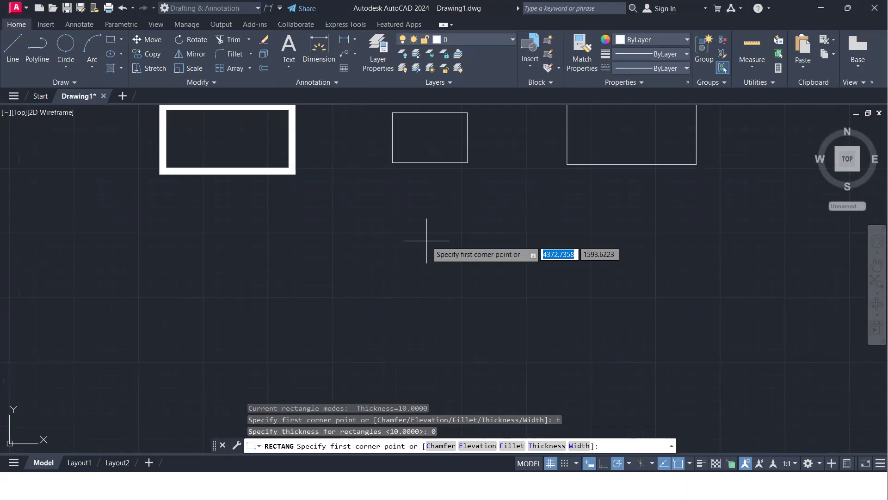
mouse_move(394, 263)
middle_mouse_down()
mouse_move(402, 214)
mouse_move(383, 270)
middle_mouse_up()
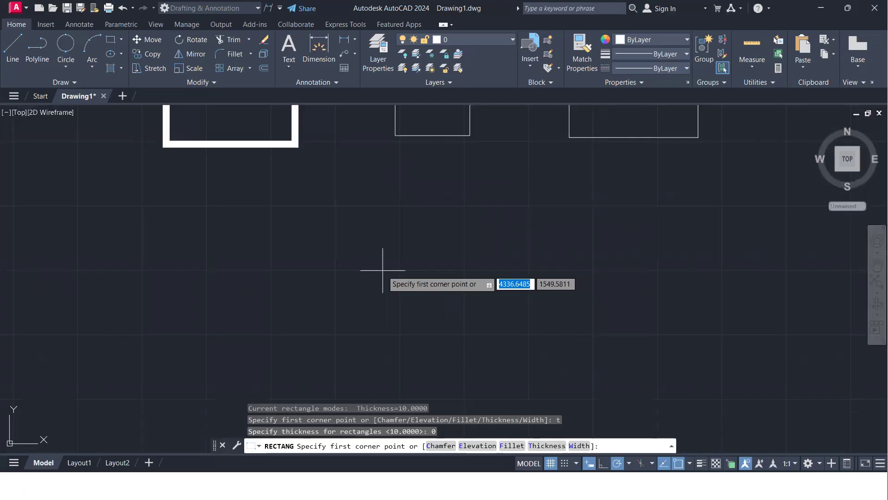
scroll(411, 204, "up", 3)
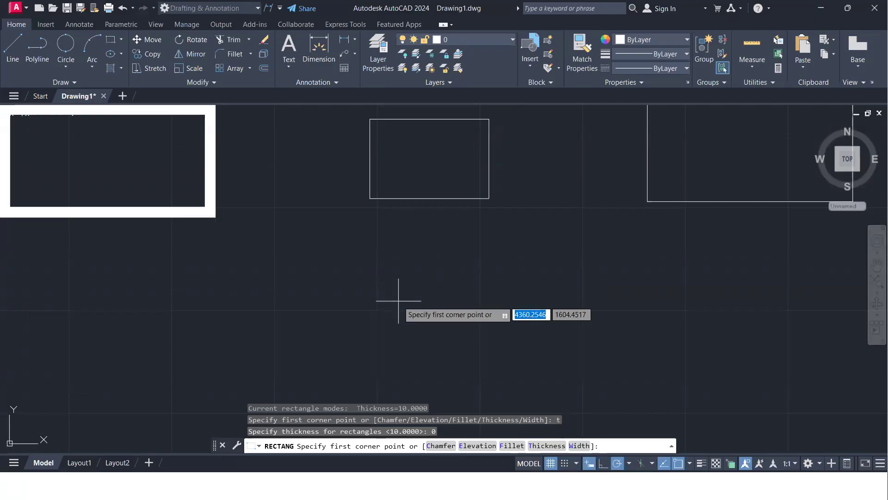
type("e")
key("Return")
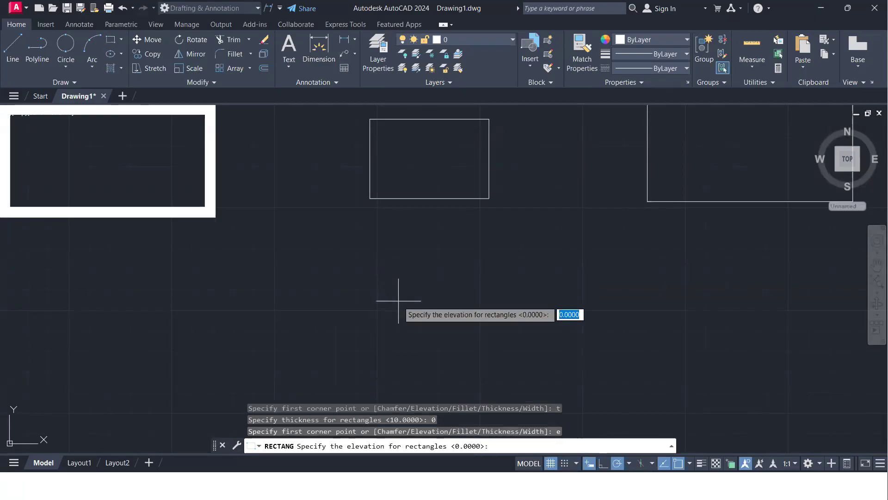
type("100")
key("Return")
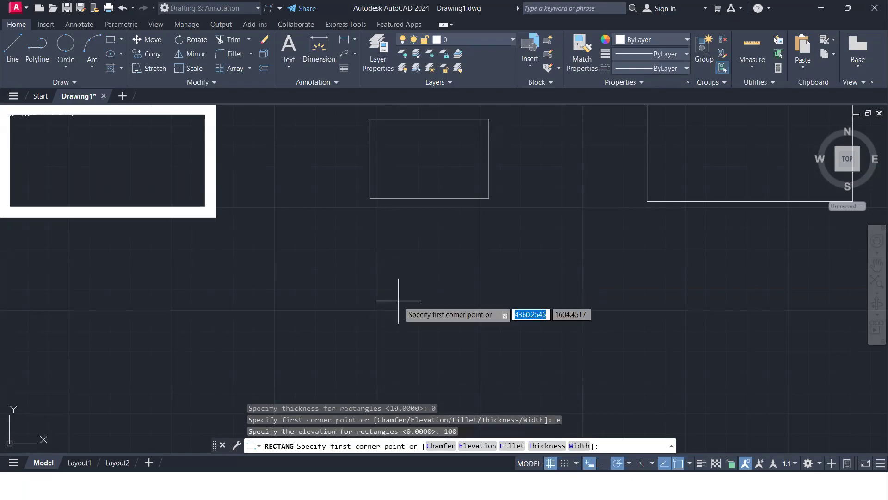
- Place the elevated rectangle below the small thin-lined one, accepting length 100 and width 50 through the Dimensions option
left_click(400, 365)
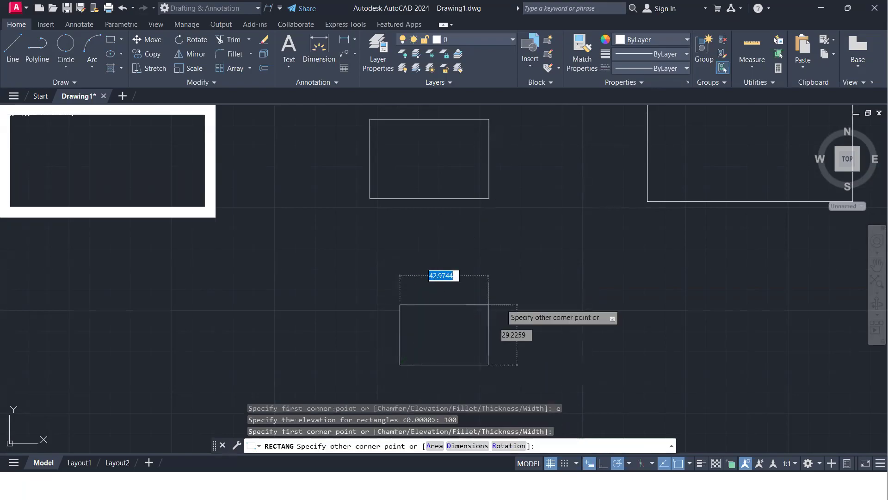
type("d")
key("Return")
key("Return")
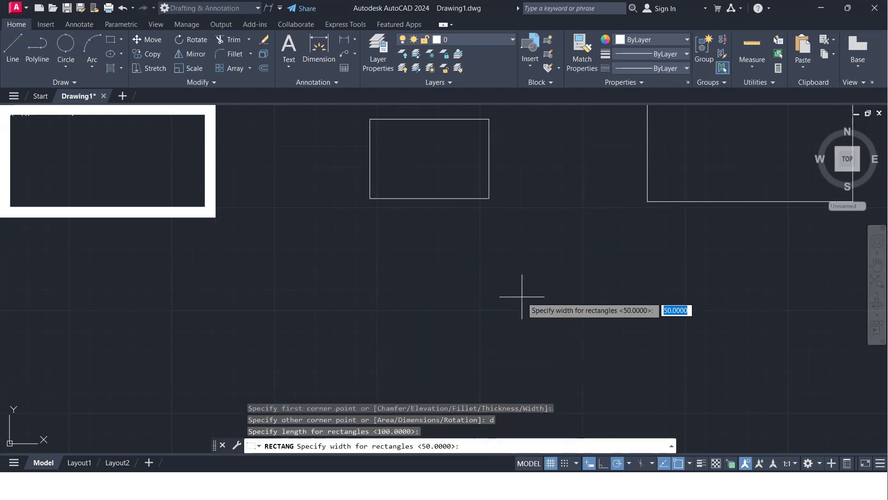
key("Return")
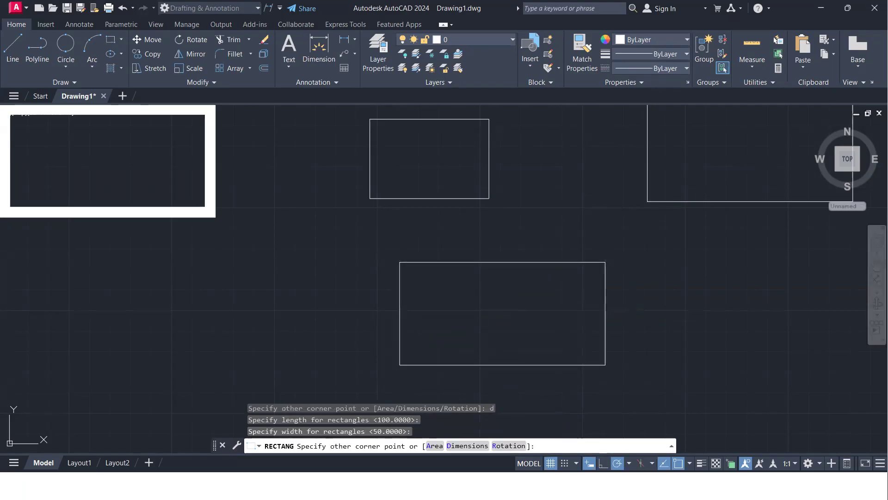
left_click(535, 312)
- Orbit the model into a 3D view to compare the elevated rectangle's height with the other rectangles
scroll(536, 312, "down", 2)
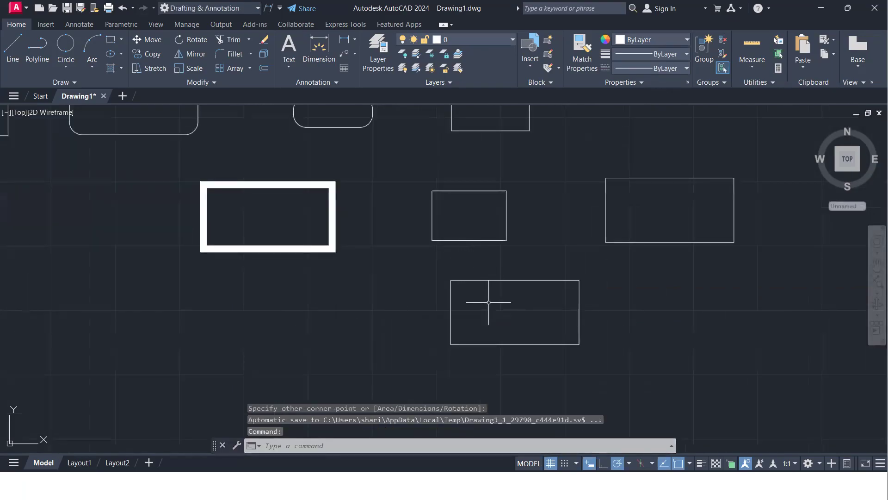
scroll(500, 310, "down", 2)
middle_click_drag(500, 310, 501, 310)
scroll(502, 310, "up", 4)
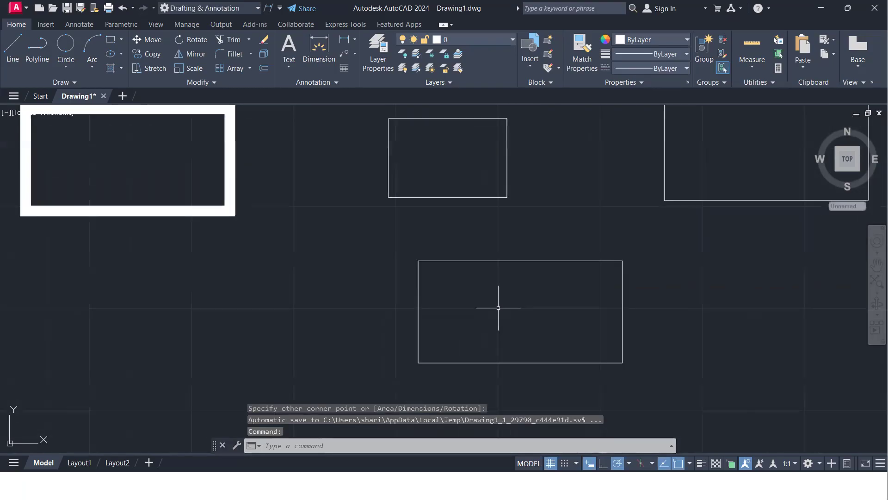
mouse_move(577, 325)
middle_mouse_down("shift")
mouse_move(608, 203)
mouse_move(620, 211)
middle_mouse_up("shift")
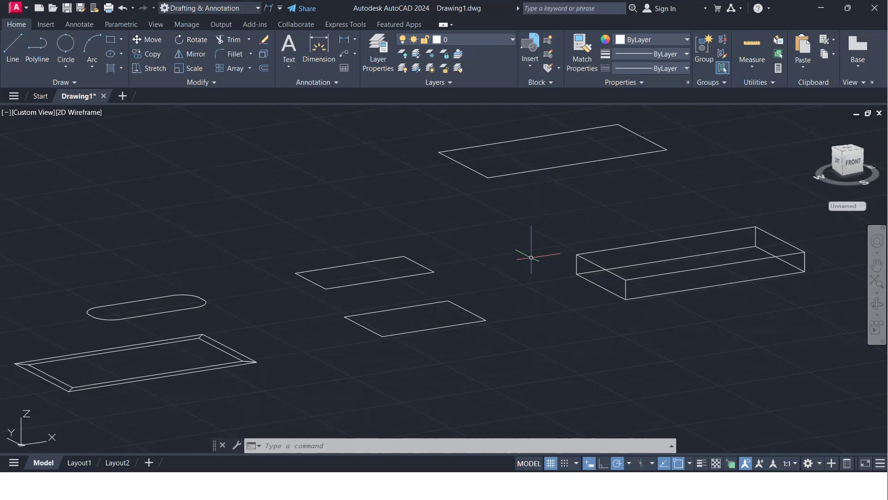
- Switch the drawing back to the Top view and find the empty area below the row of rectangles
left_click(32, 113)
left_click(58, 142)
scroll(601, 296, "down", 3)
mouse_move(534, 295)
middle_mouse_down()
mouse_move(324, 262)
mouse_move(338, 266)
mouse_move(378, 239)
middle_mouse_up()
scroll(366, 266, "up", 4)
scroll(291, 246, "up", 2)
middle_click_drag(291, 246, 417, 276)
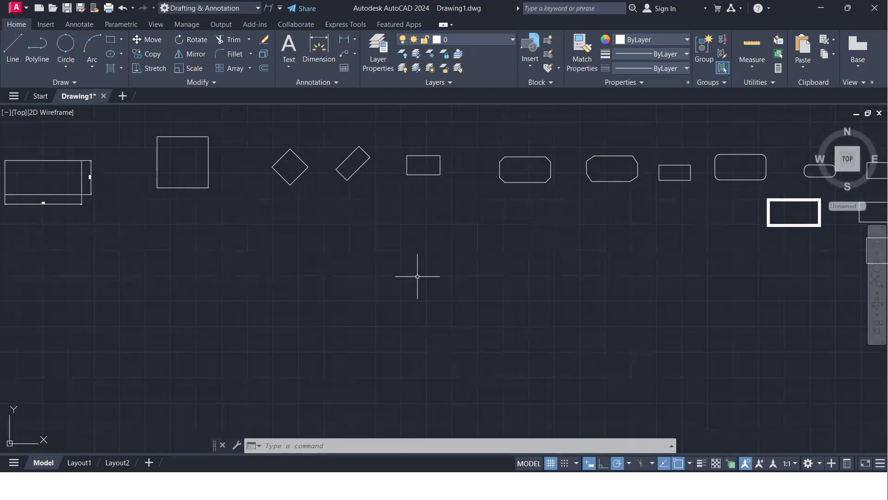
- Reset the rectangle elevation to 0 and draw a large freehand rectangle in the empty area below the row of shapes
type("rec")
key("Return")
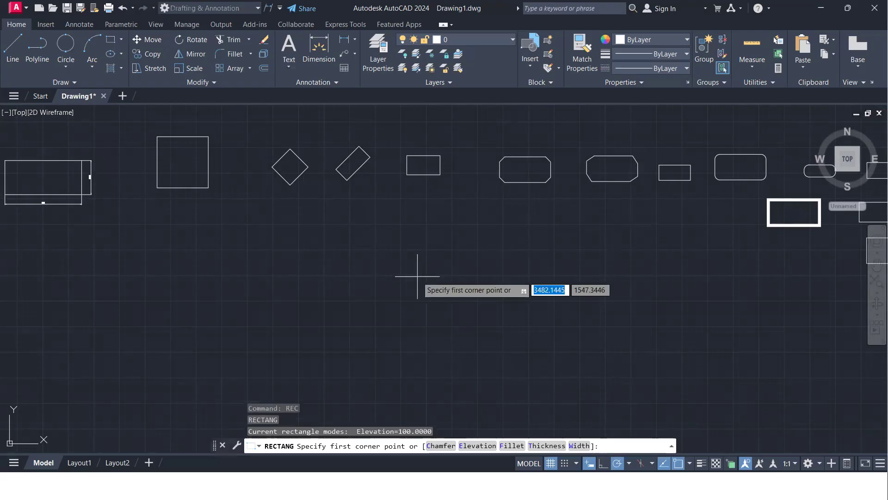
type("e")
key("Return")
type("0")
key("Return")
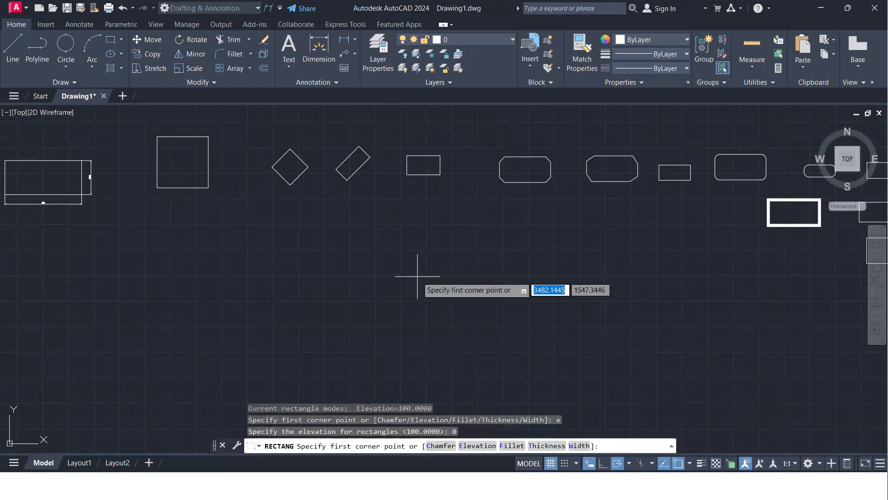
left_click(406, 315)
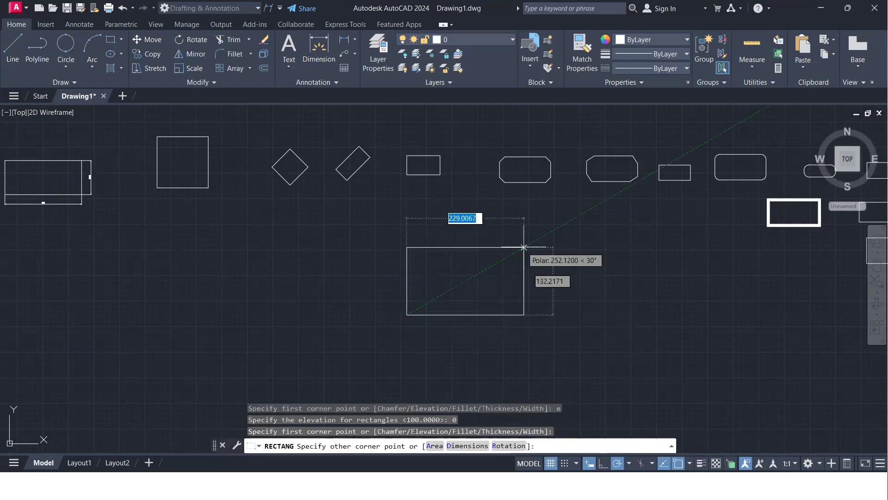
left_click(540, 253)
scroll(494, 269, "down", 7)
scroll(560, 278, "up", 3)
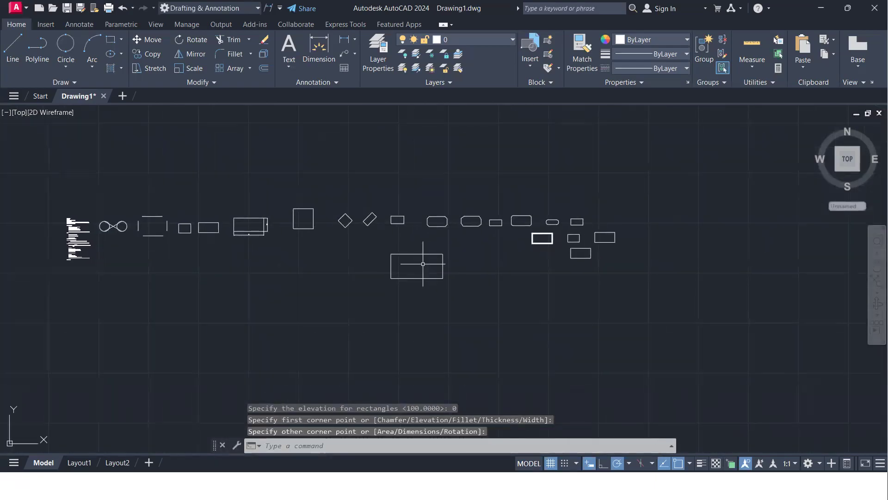
scroll(422, 264, "up", 4)
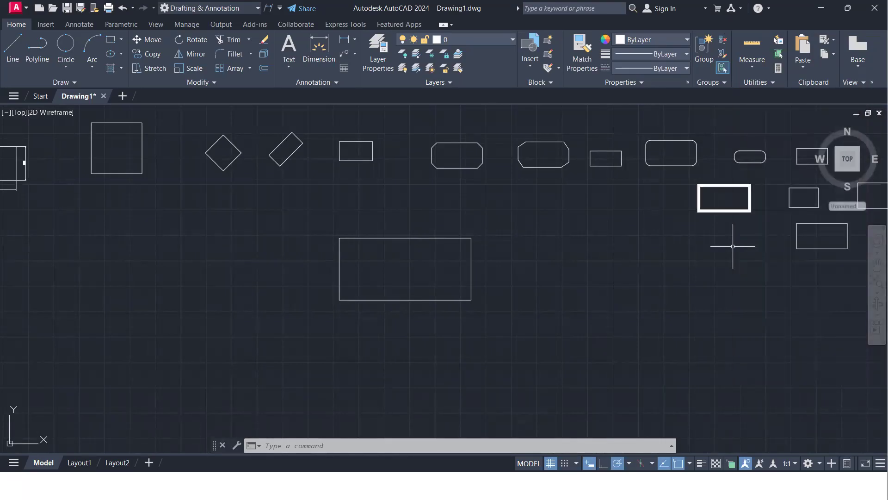
scroll(352, 234, "down", 2)
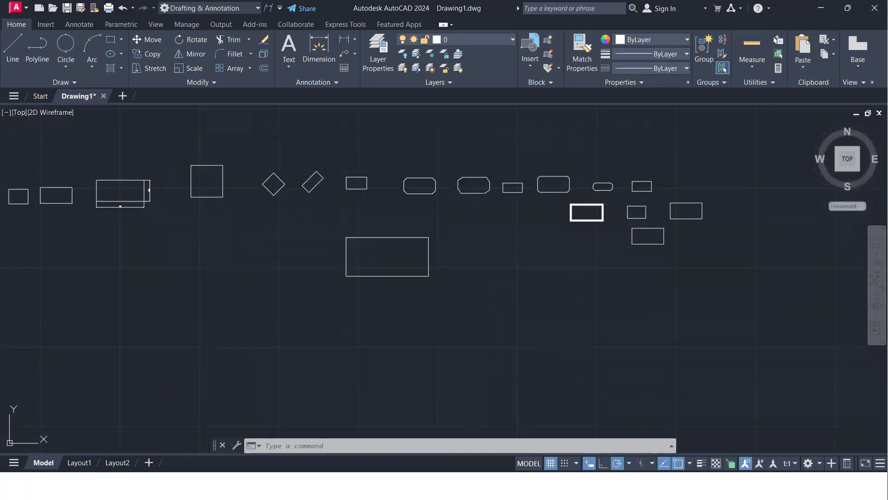
- Review the notes naming the Rectangle and Polygon commands and the existing shapes drawn beside them
middle_click_drag(236, 224, 787, 298)
scroll(391, 250, "up", 5)
scroll(277, 239, "up", 6)
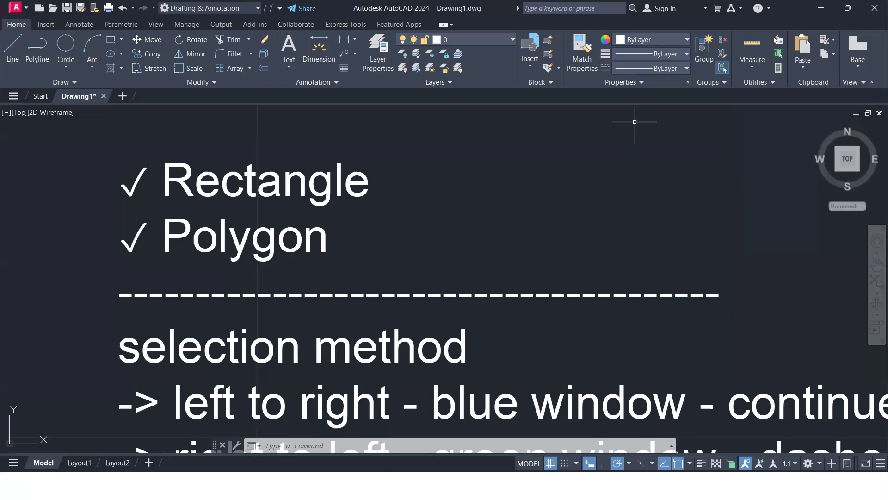
scroll(352, 239, "down", 2)
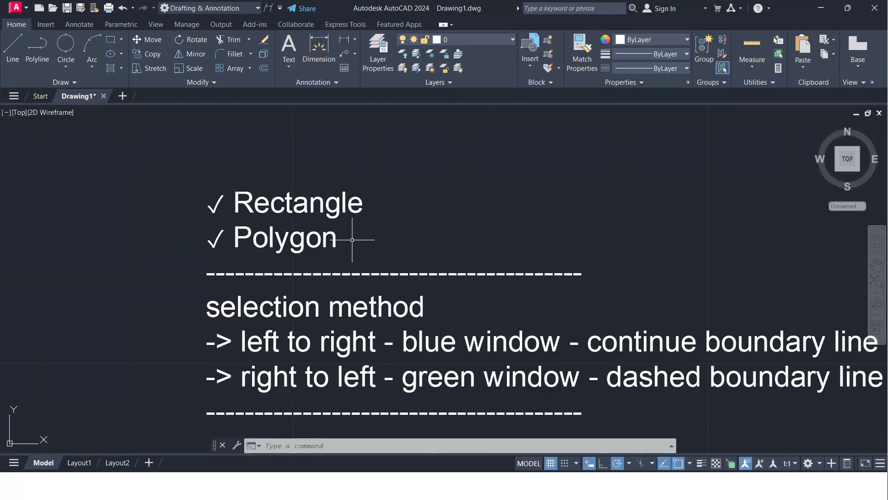
scroll(352, 240, "down", 2)
middle_click_drag(456, 238, 366, 226)
scroll(344, 224, "down", 2)
middle_click_drag(326, 221, 239, 205)
middle_click_drag(514, 269, 228, 213)
scroll(287, 237, "down", 2)
middle_click_drag(655, 289, 511, 252)
scroll(629, 282, "down", 2)
middle_click_drag(698, 298, 442, 250)
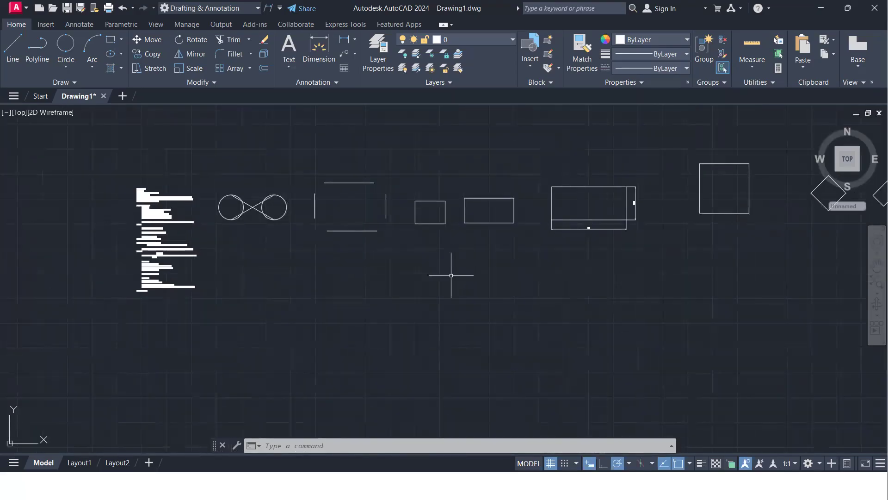
- Draw a closed equilateral triangle with the Line command below the existing shapes, using a horizontal 100 base and a 100 side at 120°
scroll(452, 273, "up", 4)
middle_click_drag(452, 277, 536, 337)
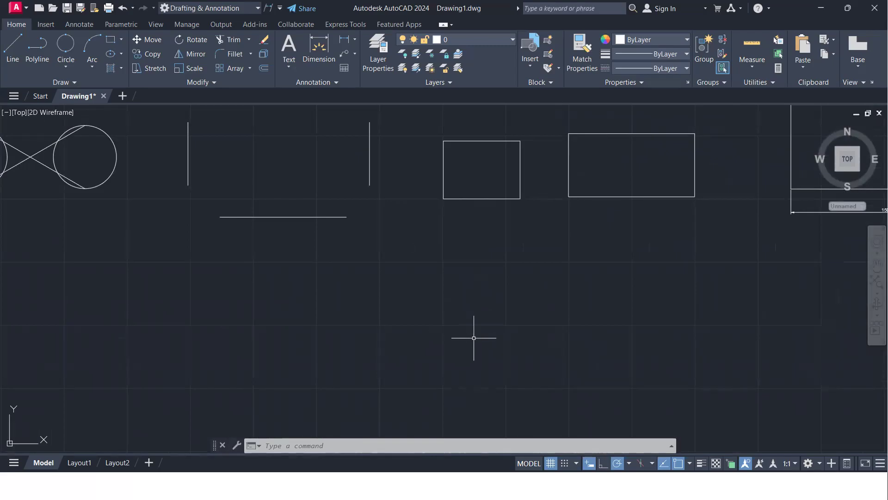
middle_click_drag(463, 319, 445, 294)
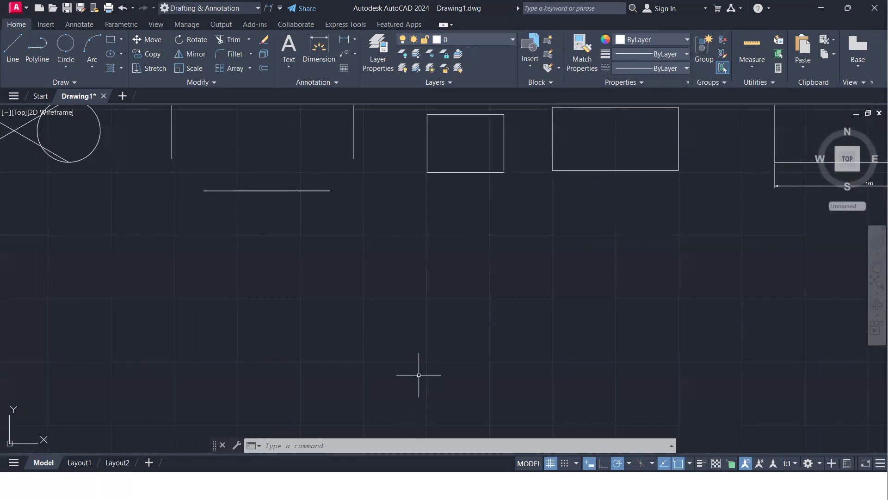
type("l")
key("Return")
left_click(382, 349)
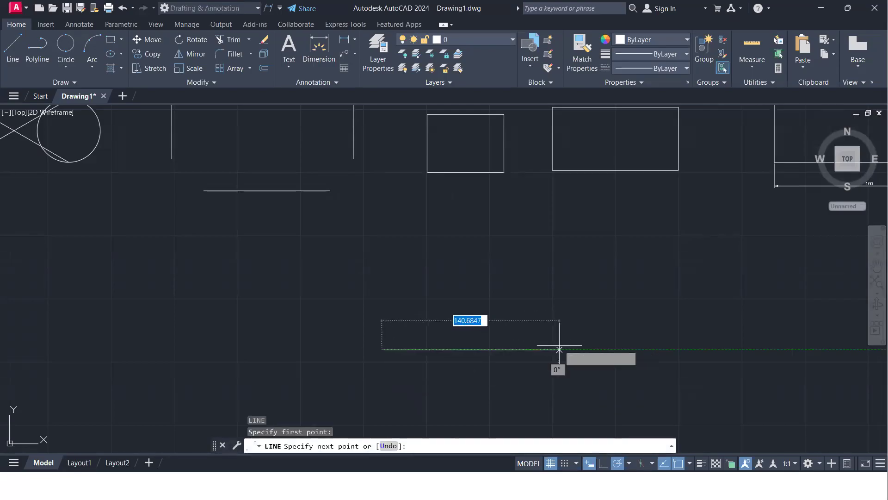
type("100")
key("Return")
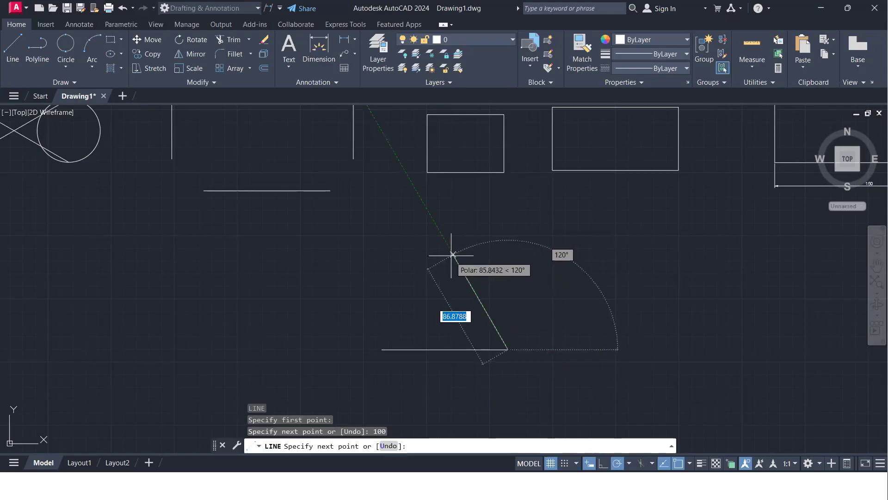
type("100")
key("Return")
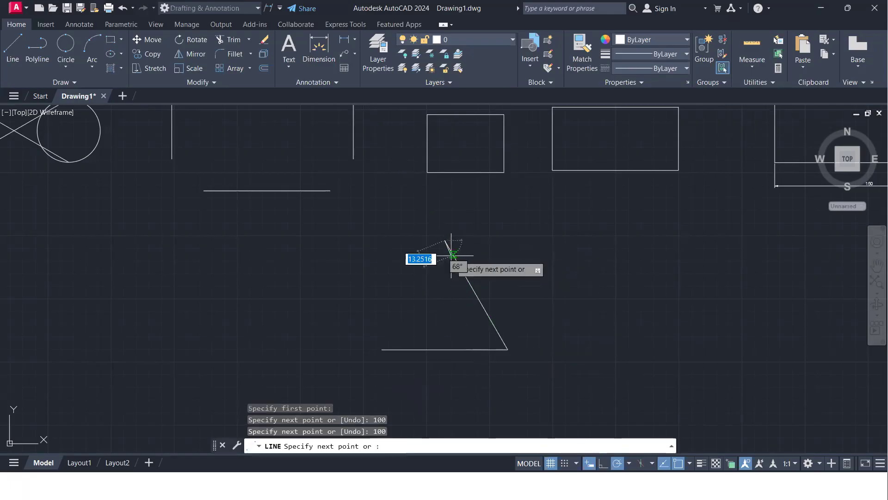
type("c")
key("Return")
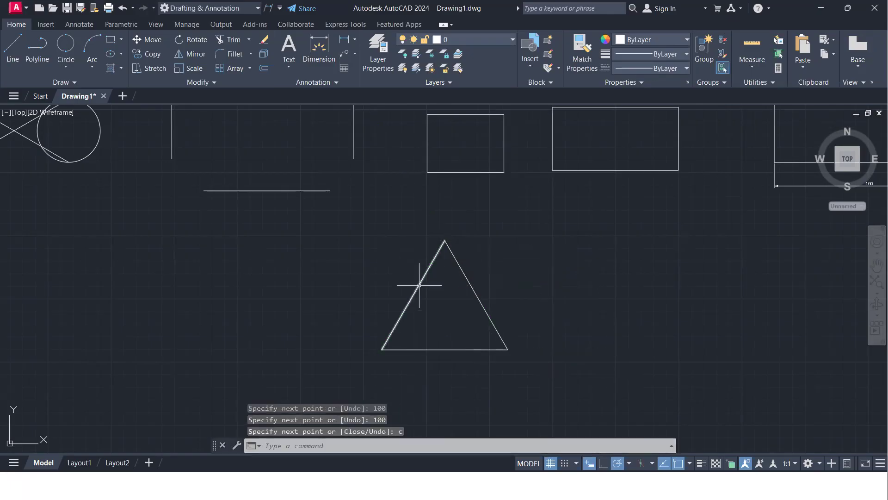
- Draw a 100 by 100 square to the right of the triangle using the Rectangle command's Dimensions option
scroll(453, 308, "up", 2)
mouse_move(454, 308)
middle_mouse_down()
mouse_move(363, 301)
mouse_move(340, 288)
middle_mouse_up()
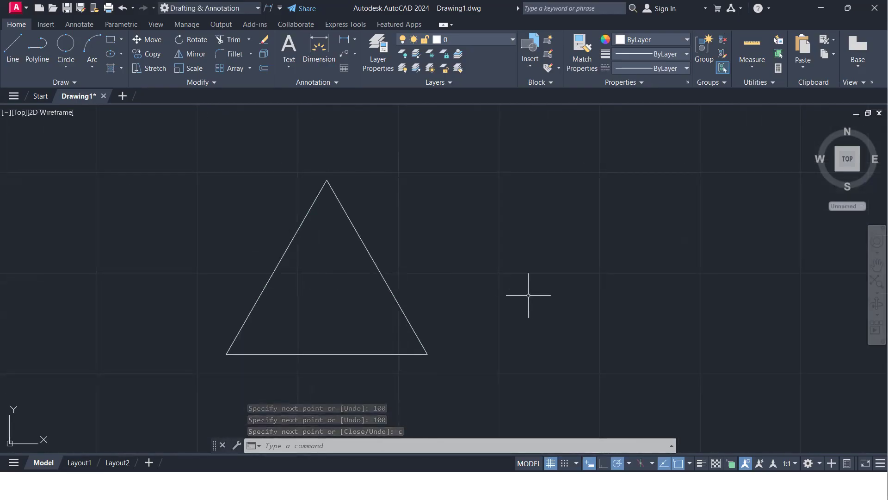
type("rec")
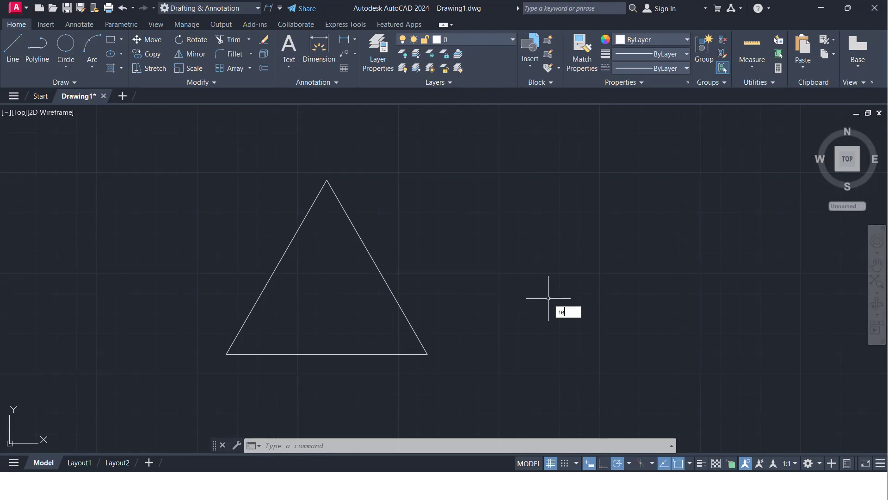
key("Return")
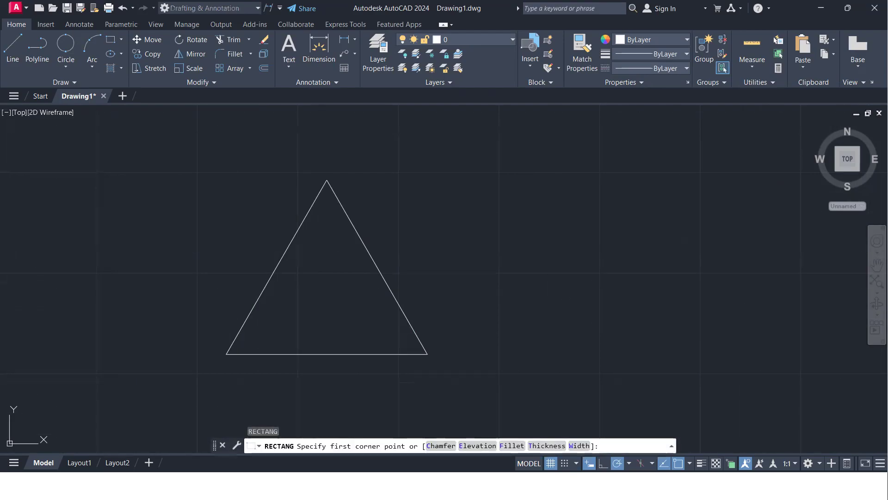
left_click(593, 299)
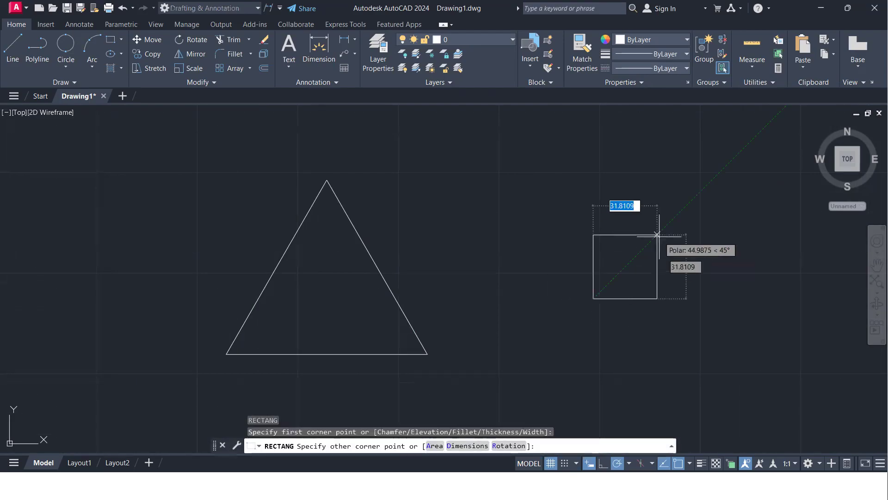
type("d")
key("Return")
key("Return")
type("100")
key("Return")
left_click(654, 241)
- Move the new square slightly down and to the left so it sits beside the triangle, clear of the rectangle above
scroll(666, 257, "down", 3)
middle_click_drag(666, 257, 513, 269)
left_click(614, 304)
left_click(539, 265)
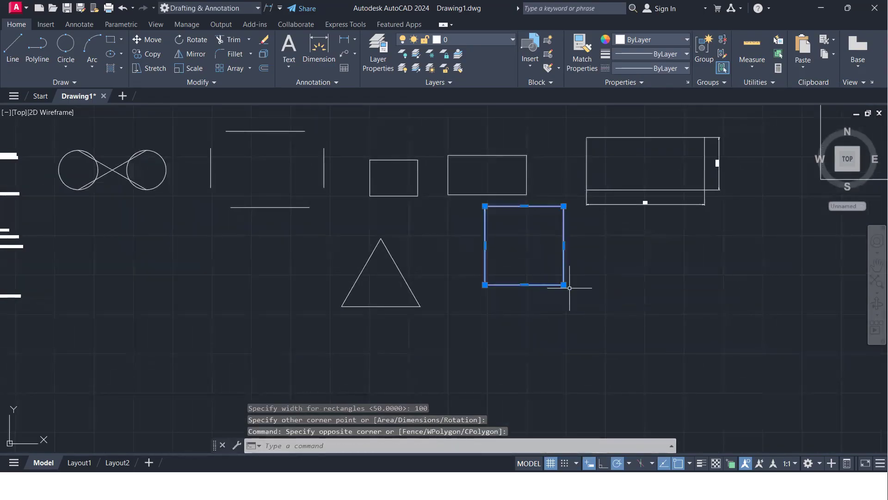
type("m")
key("Return")
left_click(539, 267)
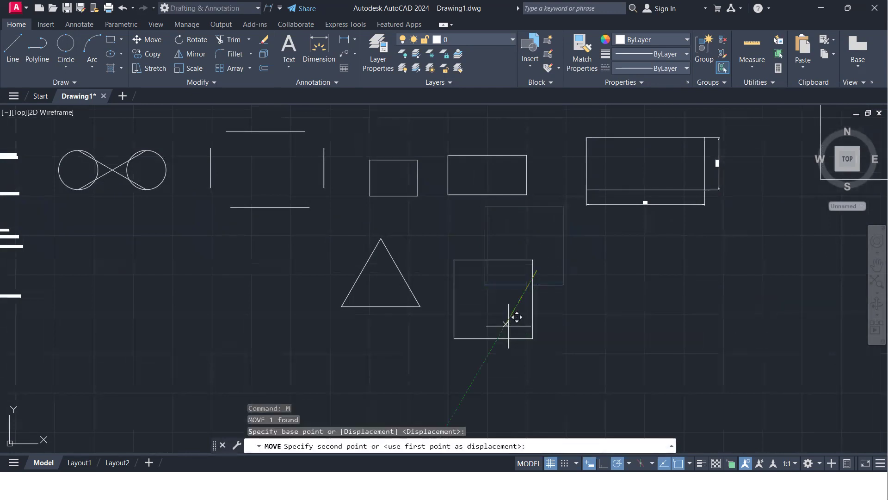
left_click(527, 288)
- Draw an upright 3-sided polygon inscribed in a circle, in the empty area to the lower right of the 100 by 100 square
scroll(479, 300, "up", 2)
scroll(422, 298, "down", 2)
middle_click_drag(448, 307, 406, 301)
scroll(410, 301, "down", 2)
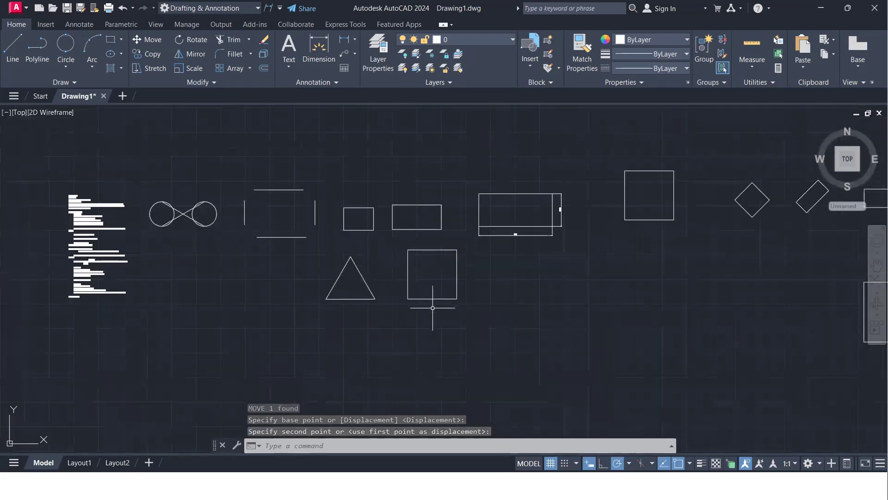
middle_click_drag(501, 302, 421, 296)
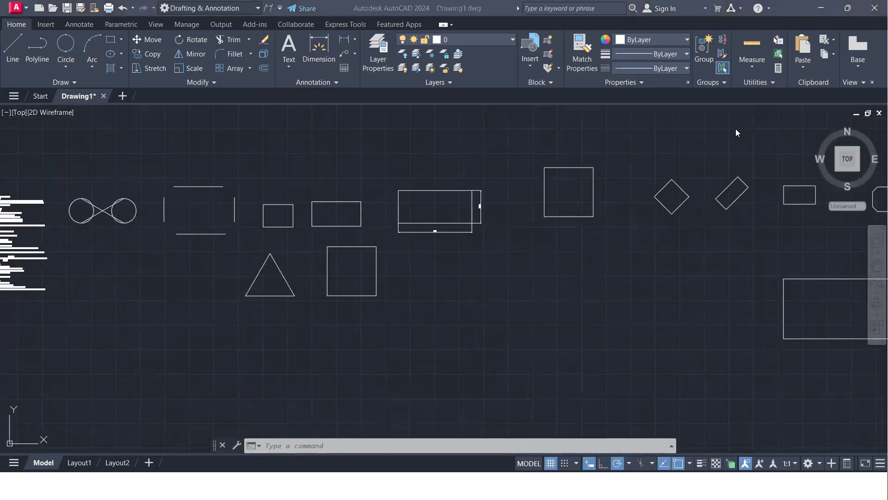
scroll(343, 299, "up", 2)
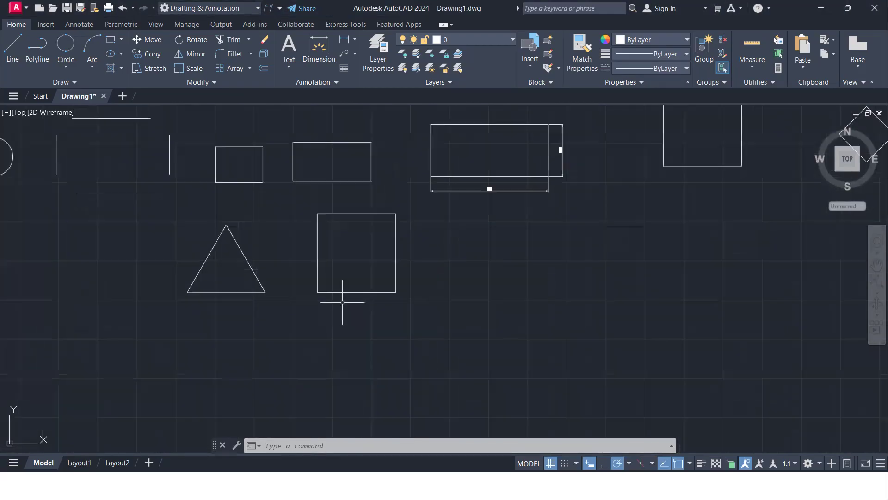
middle_click_drag(343, 300, 387, 301)
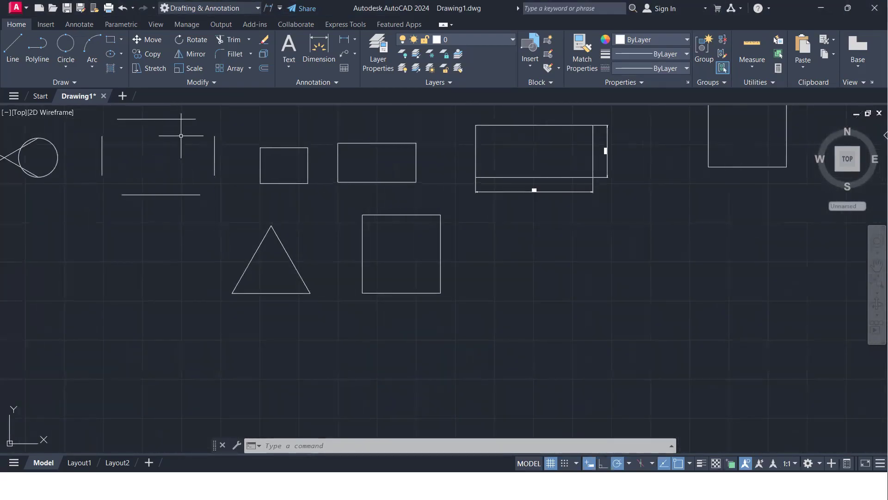
type("POL")
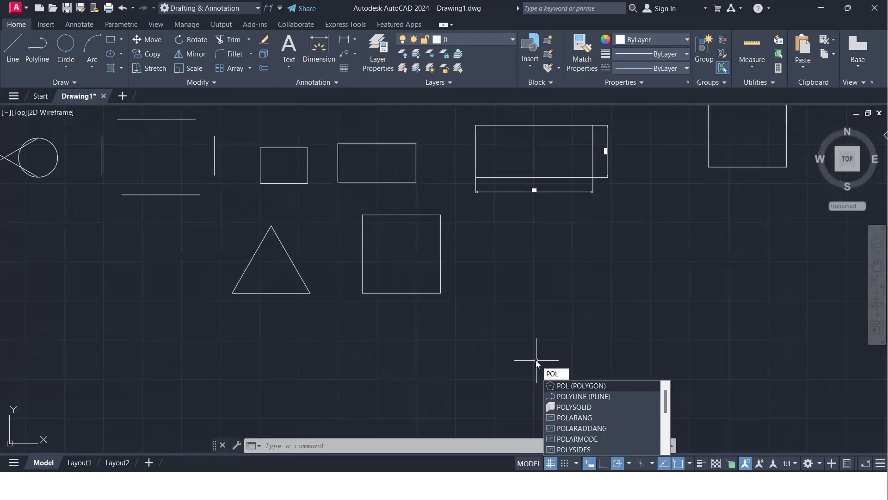
key("Return")
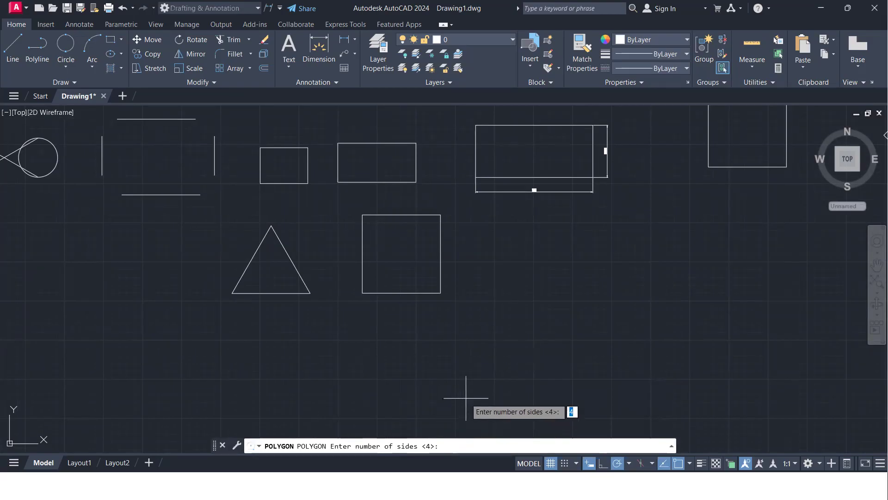
type("3")
key("Return")
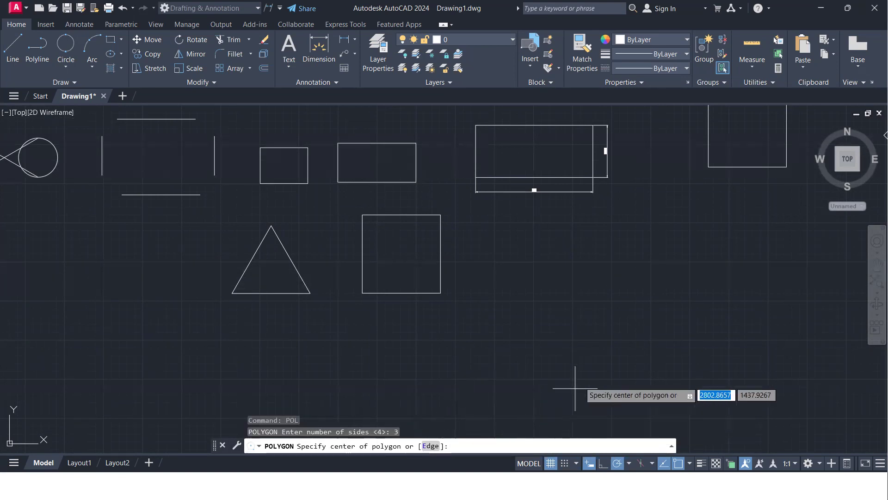
left_click(588, 323)
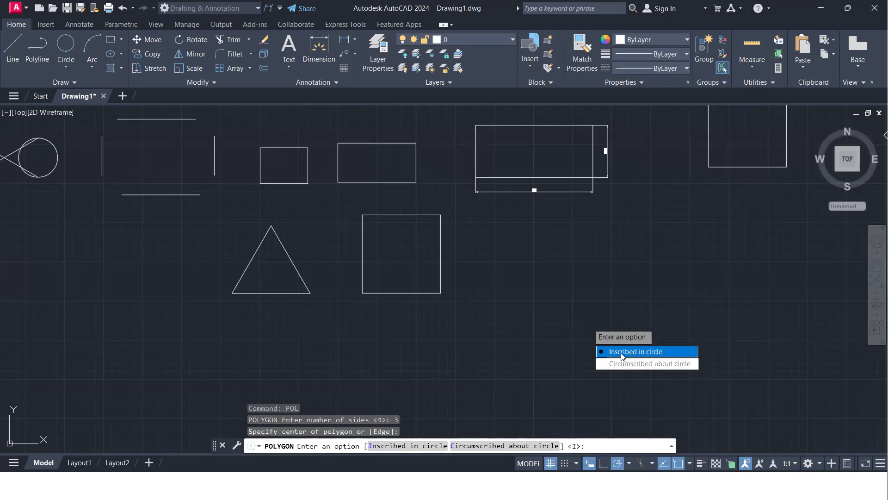
left_click(622, 352)
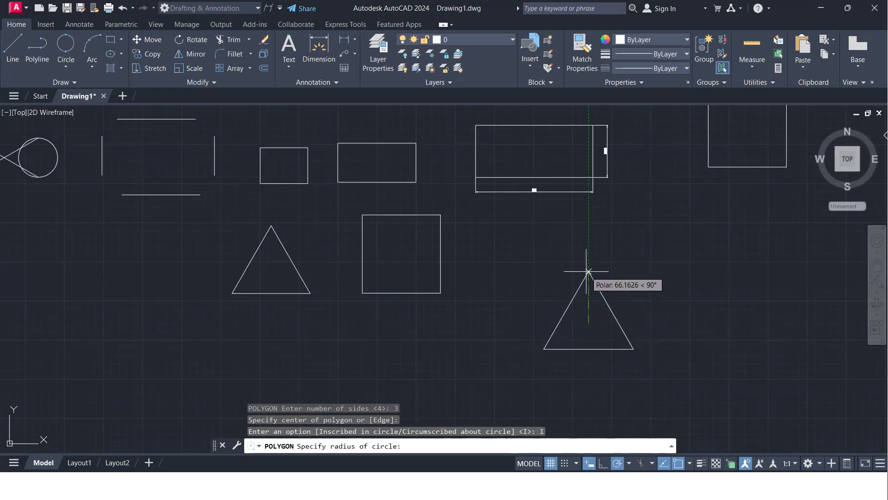
left_click(588, 266)
- Draw a 4-sided polygon inscribed in a circle of about 61 radius, aligned at 315°, to the right of the polygon triangle
middle_click_drag(589, 323, 390, 319)
scroll(421, 303, "up", 2)
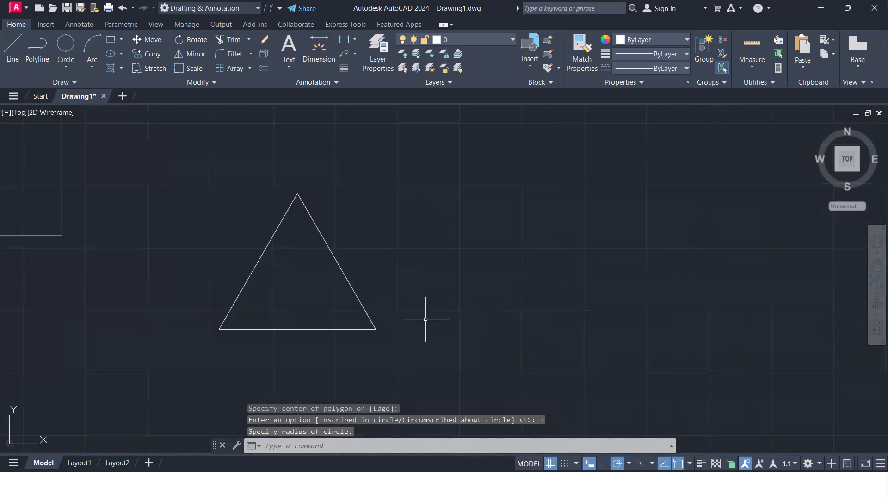
key("space")
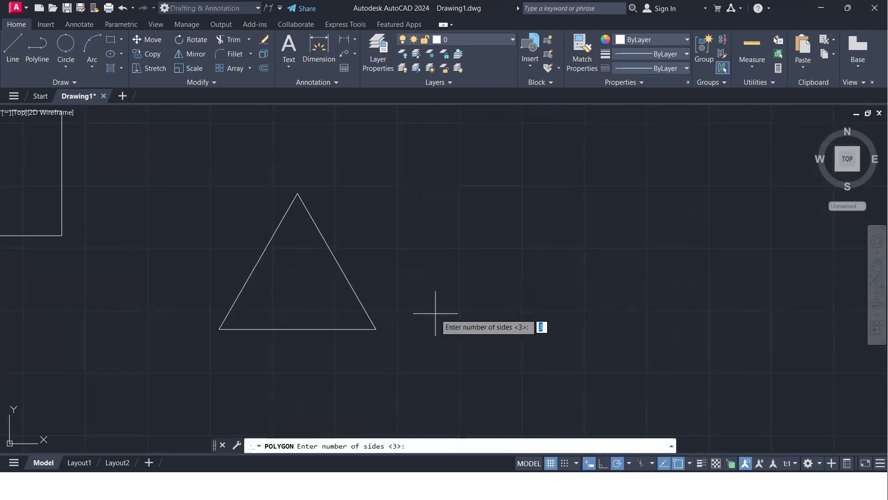
type("4")
key("Return")
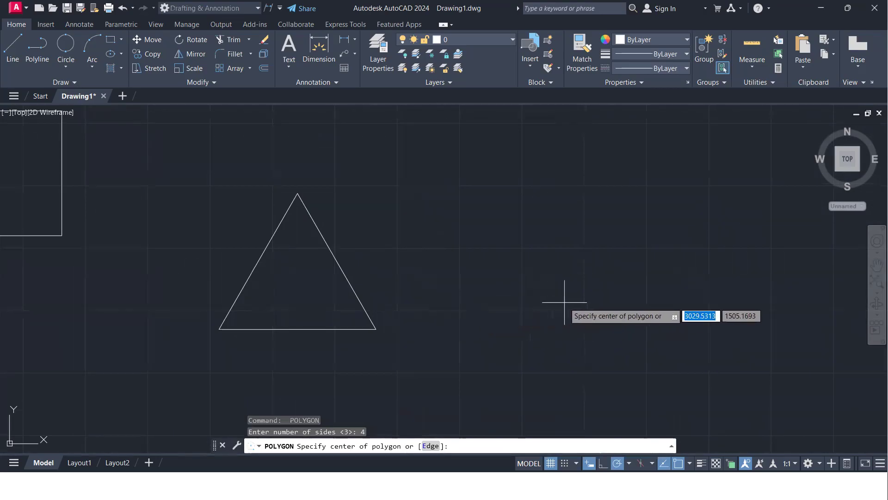
left_click(596, 283)
left_click(625, 306)
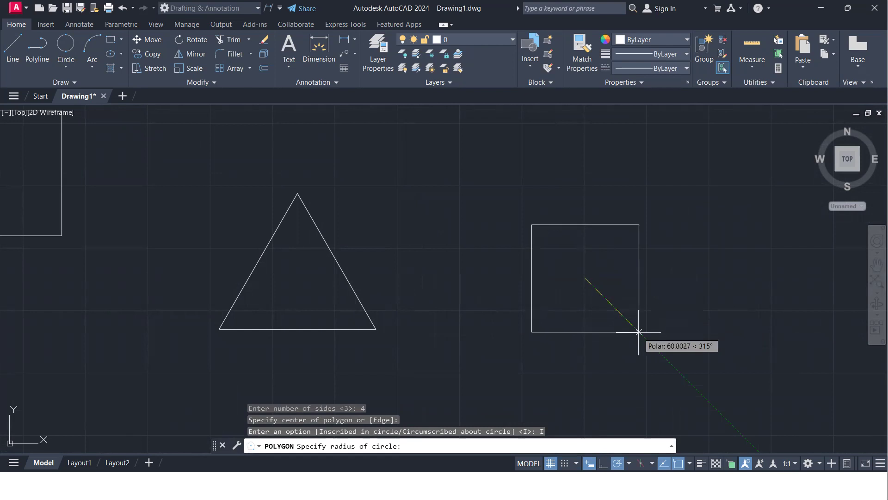
left_click(639, 332)
- Draw a 5-sided polygon inscribed in a circle, with one vertex pointing straight up, to the lower right of the polygon square
mouse_move(528, 321)
middle_mouse_down()
mouse_move(488, 298)
mouse_move(414, 299)
middle_mouse_up()
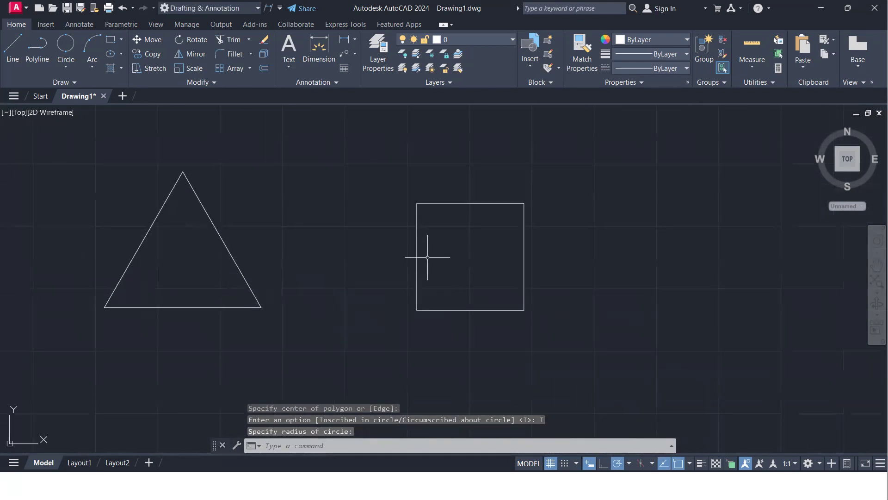
middle_click_drag(462, 277, 449, 207)
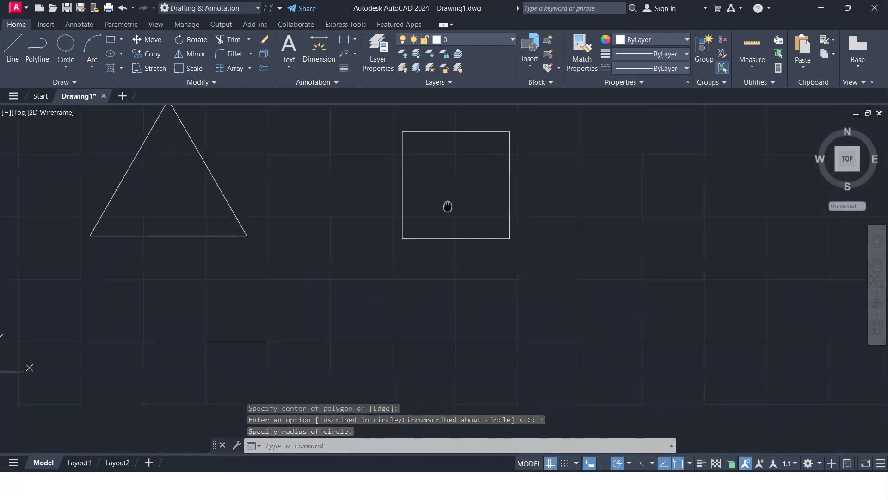
key("Return")
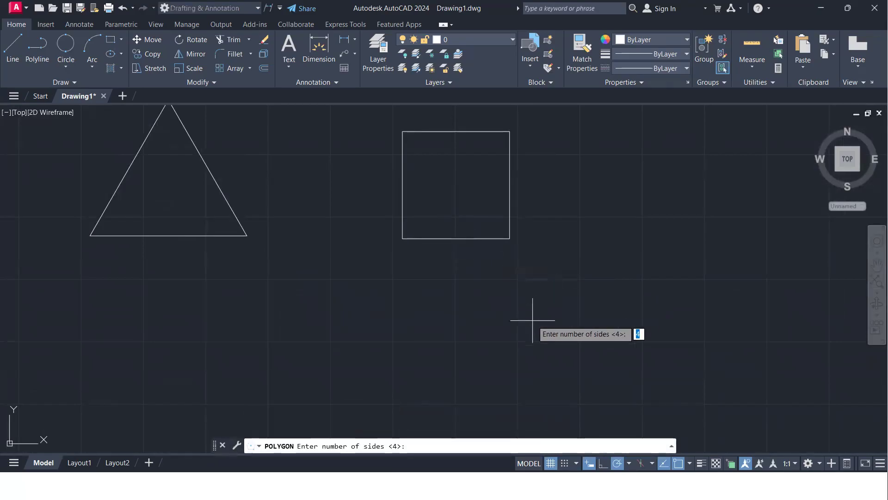
type("5")
key("Return")
middle_click_drag(586, 321, 432, 323)
left_click(524, 278)
key("Down")
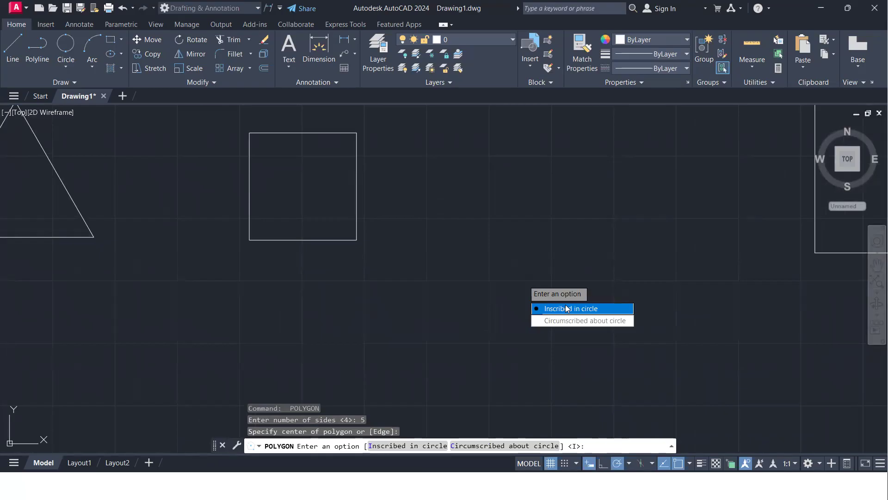
key("Return")
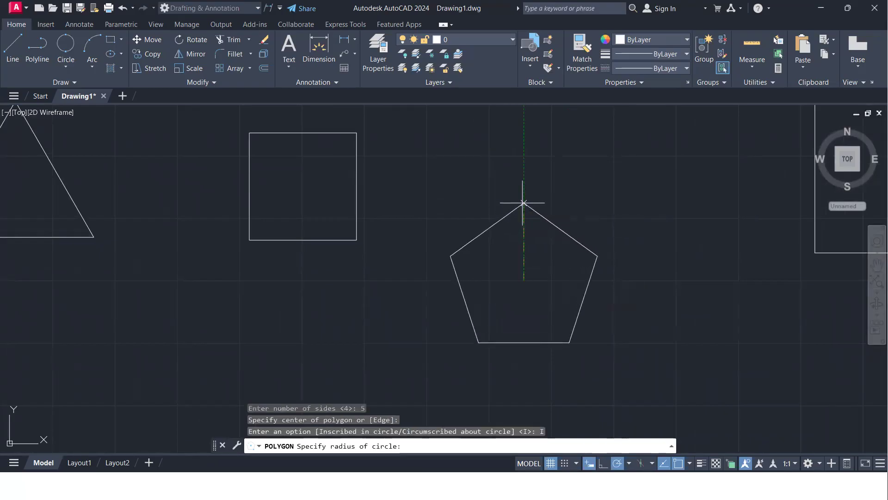
left_click(523, 204)
middle_click_drag(501, 284, 462, 234)
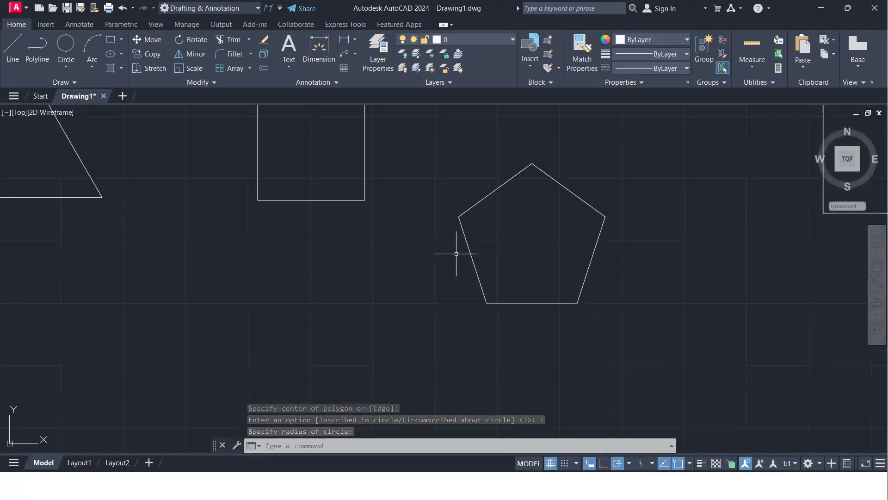
scroll(475, 223, "up", 2)
scroll(475, 224, "up", 2)
scroll(500, 233, "down", 6)
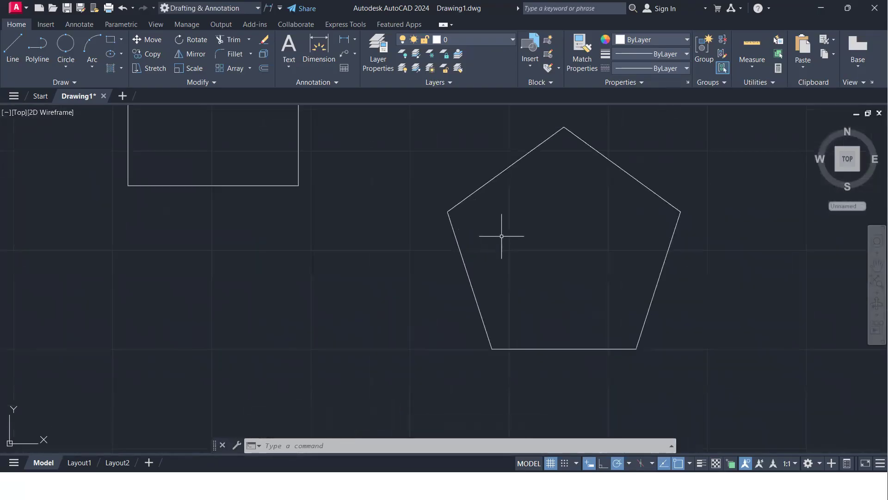
- Draw a 6-sided polygon inscribed in a circle, with one vertex pointing straight up, below the gap between the polygon triangle and square
middle_click_drag(523, 242, 475, 244)
scroll(475, 244, "up", 2)
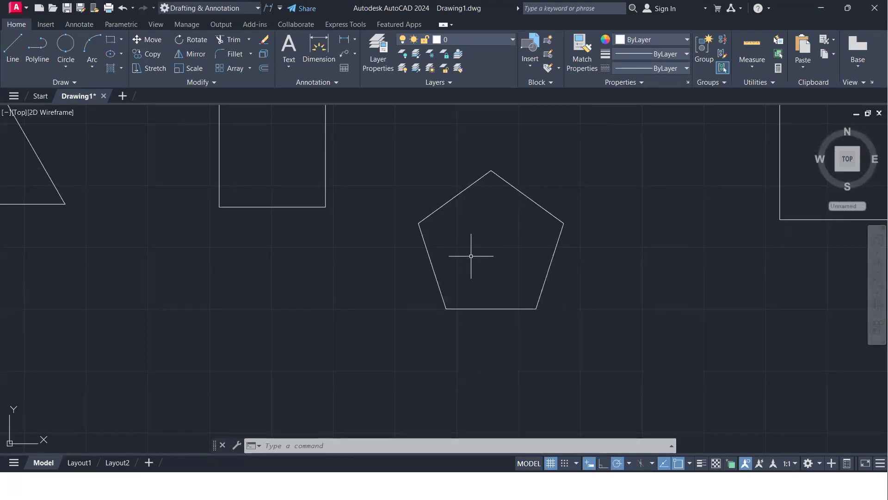
scroll(436, 272, "down", 2)
middle_click_drag(438, 246, 527, 198)
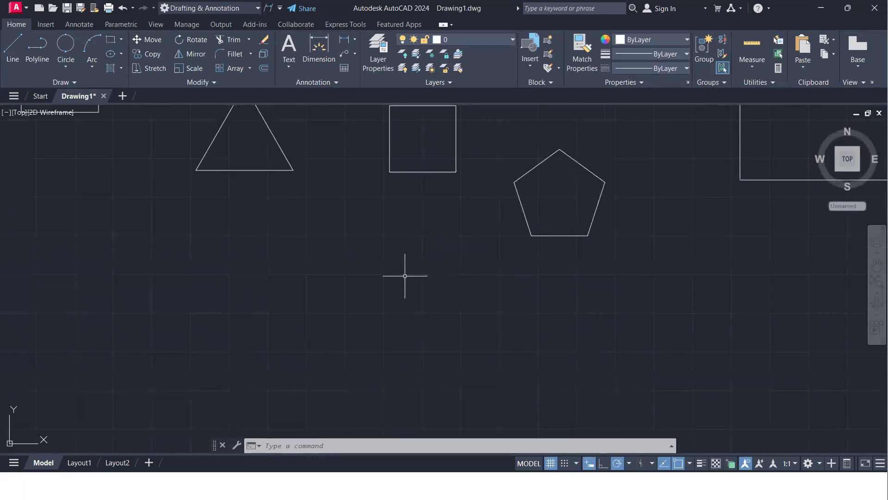
key("Return")
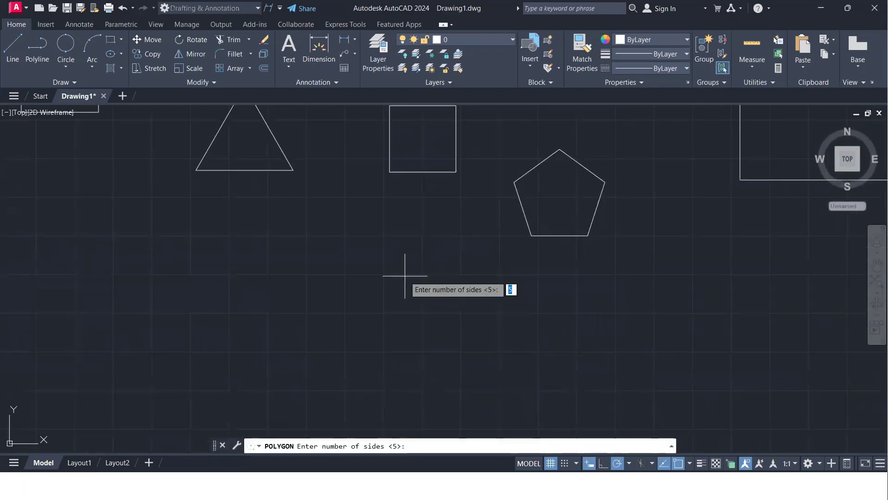
key("Return")
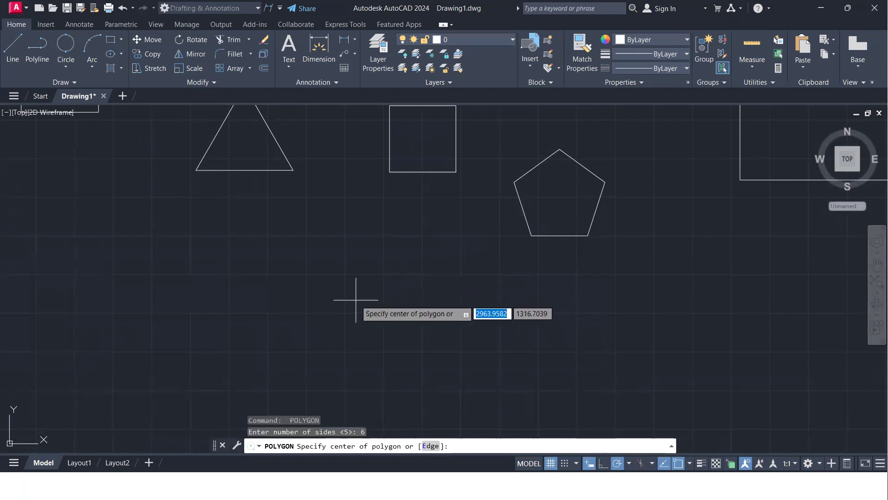
left_click(359, 285)
left_click(397, 329)
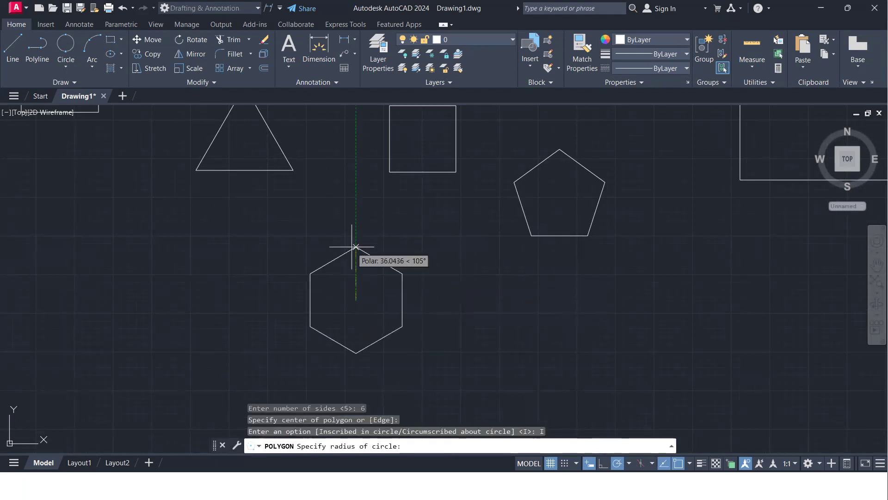
left_click(355, 241)
- Draw a 7-sided polygon inscribed in a circle of about 77 radius, vertex pointing straight up, below the pentagon
middle_click_drag(380, 305, 343, 257)
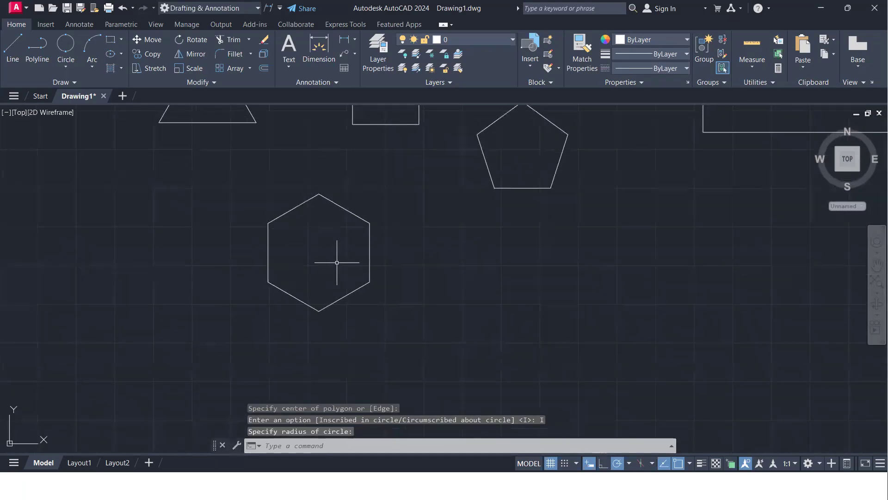
key("Return")
type("7")
key("Return")
left_click(509, 291)
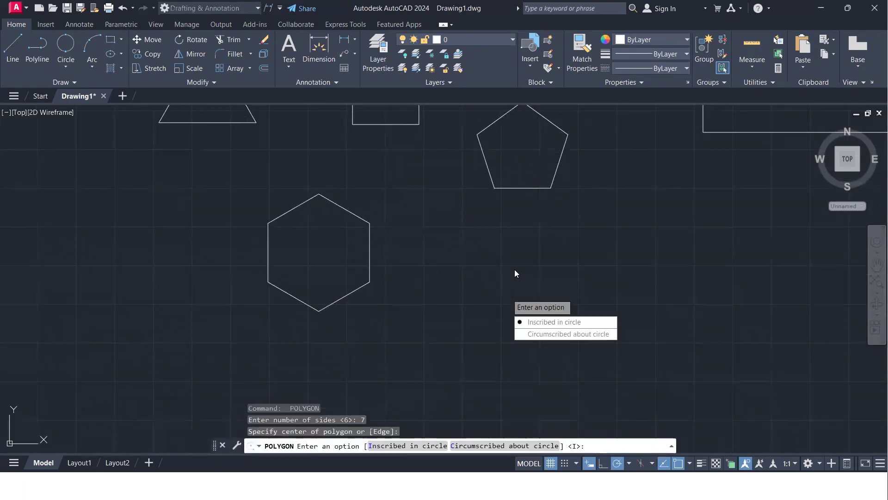
key("Return")
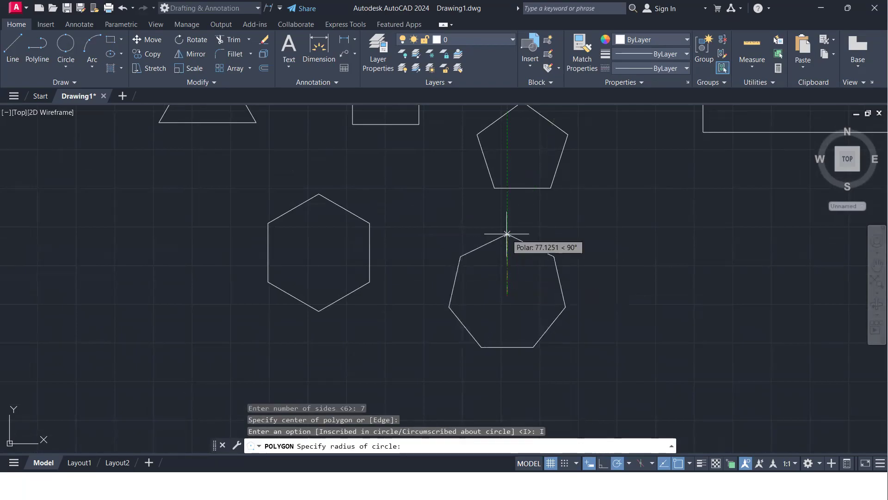
left_click(507, 235)
- Draw an 8-sided polygon inscribed in a circle, with one vertex pointing straight up, to the right of the heptagon
key("Return")
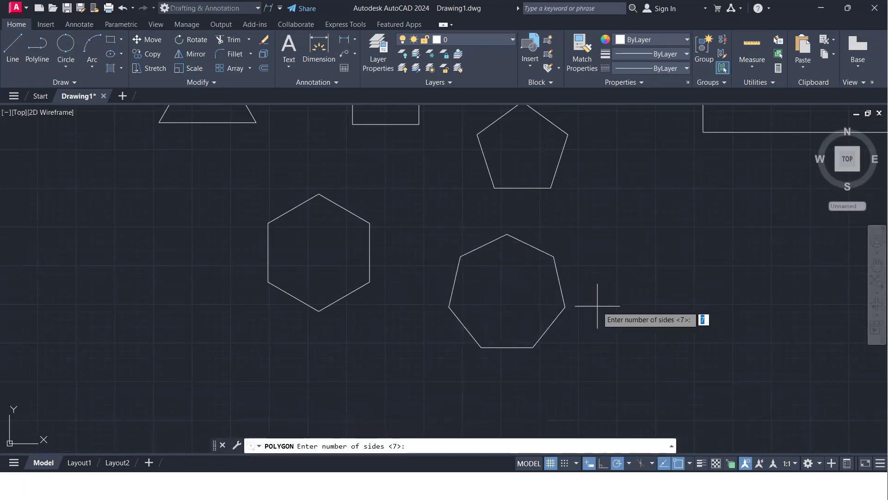
type("8")
key("Return")
left_click(671, 292)
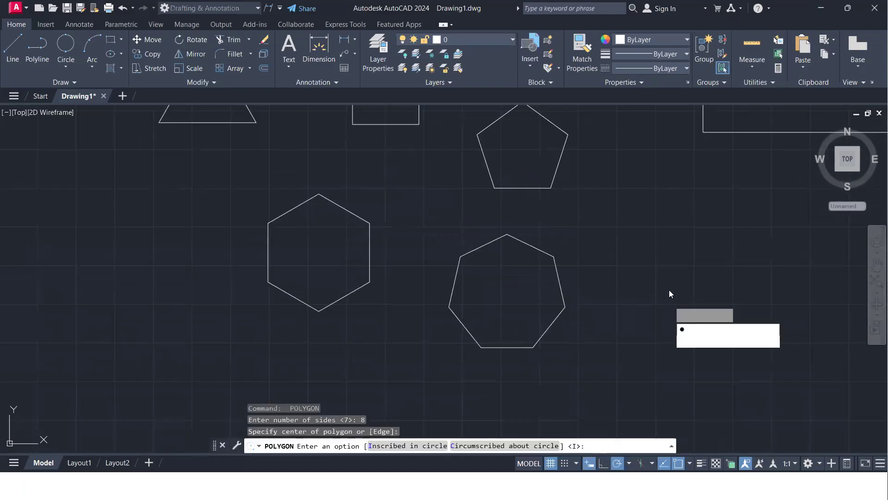
left_click(697, 330)
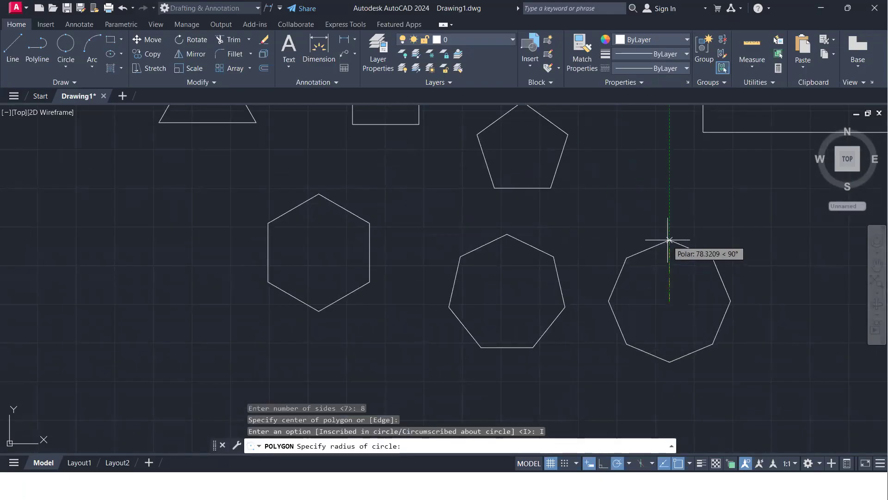
left_click(669, 252)
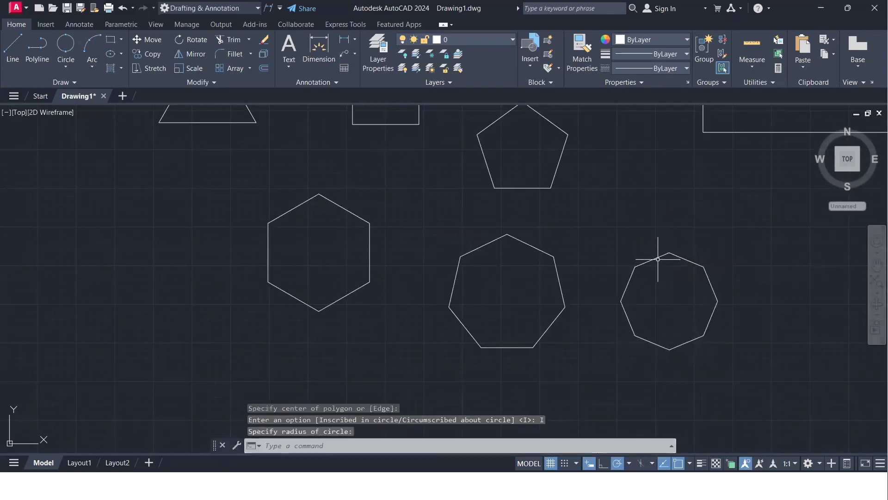
- Draw a circle with radius 100 in the empty area well to the left of the hexagon
scroll(481, 342, "down", 2)
scroll(462, 323, "down", 3)
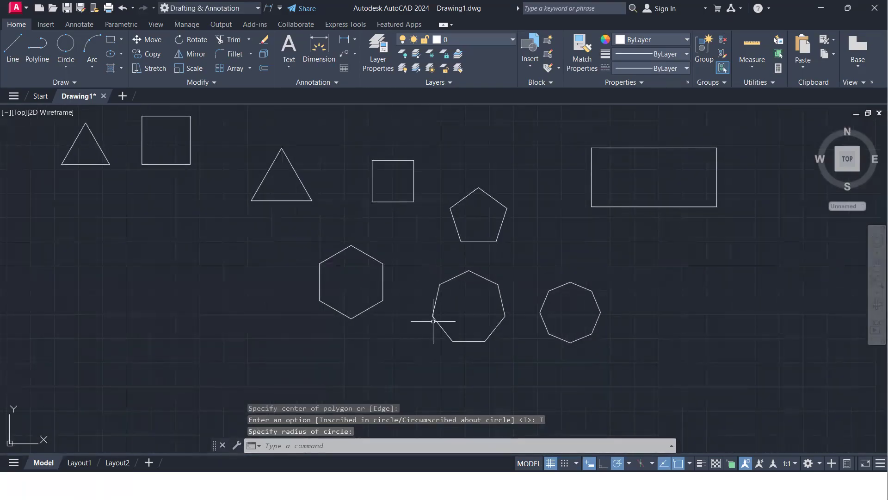
scroll(429, 294, "up", 3)
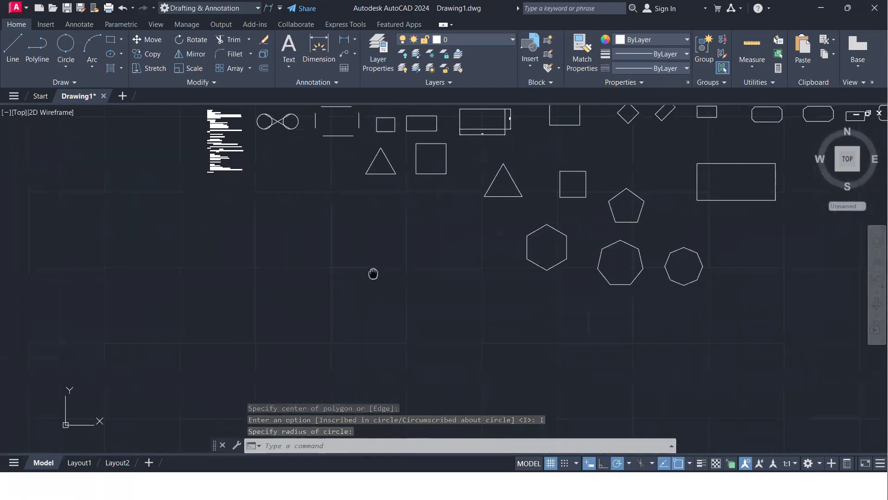
type("c")
key("Return")
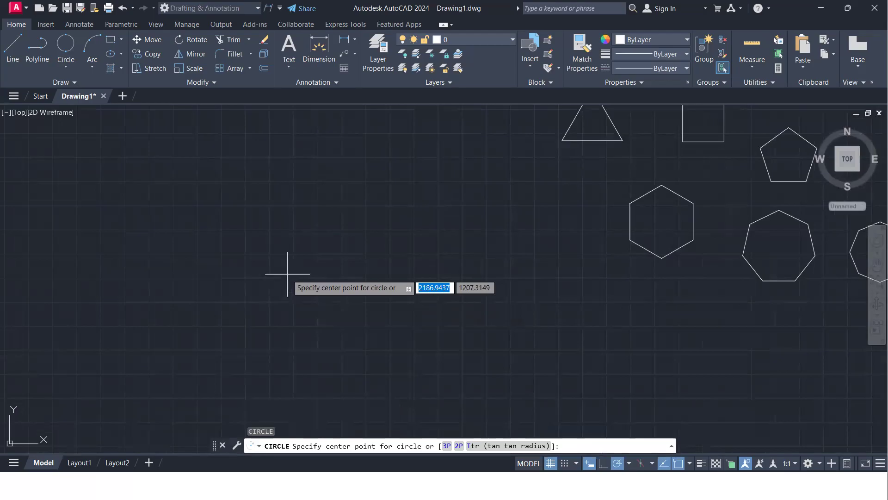
left_click(287, 274)
type("100")
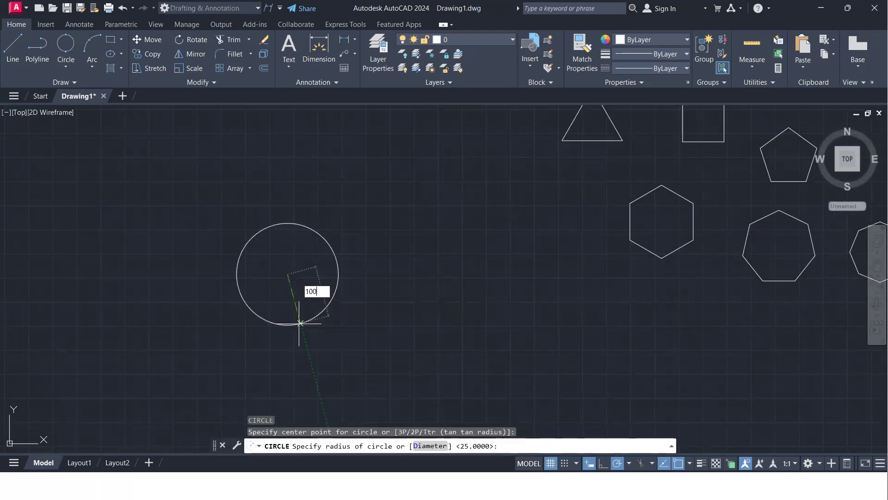
key("Return")
- Draw a 3-sided polygon centred in the new circle, inscribed with radius 100 and its apex pointing up
scroll(292, 315, "up", 2)
type("polygon")
key("Return")
type("3")
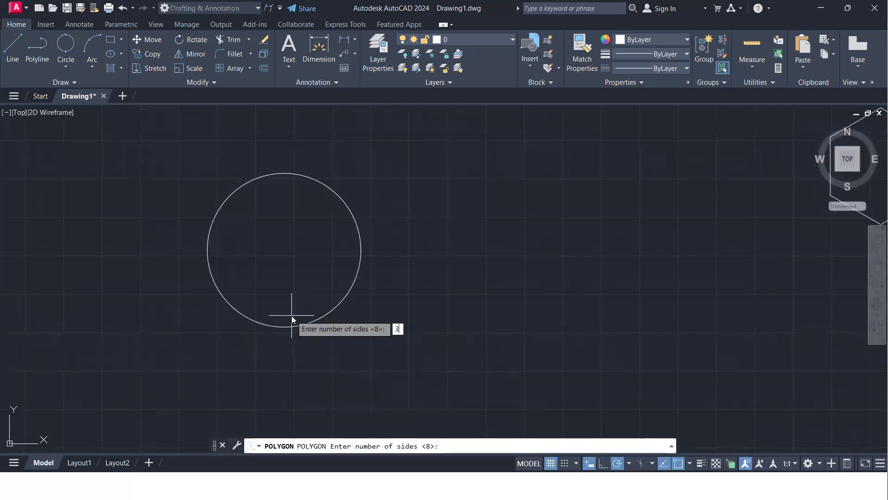
key("Return")
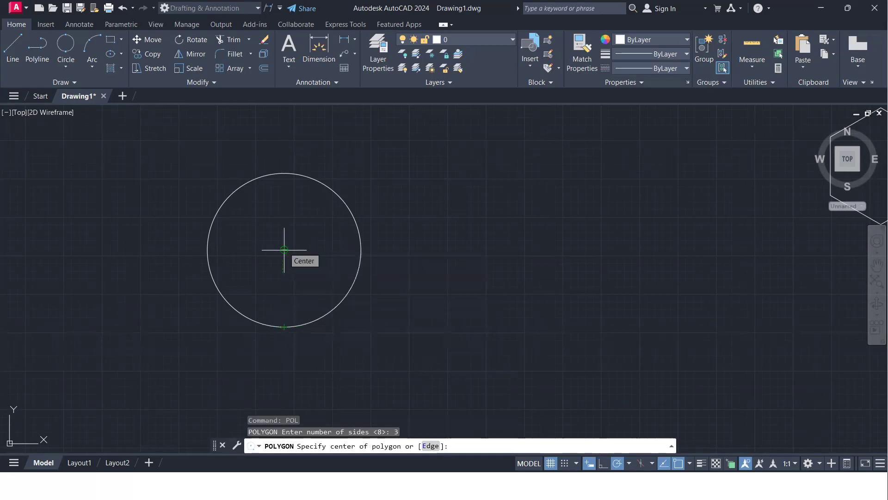
left_click(284, 250)
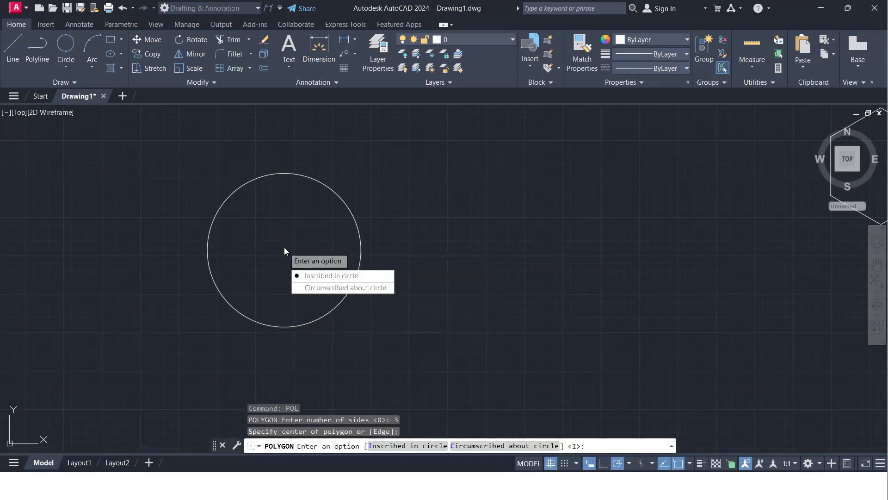
left_click(315, 273)
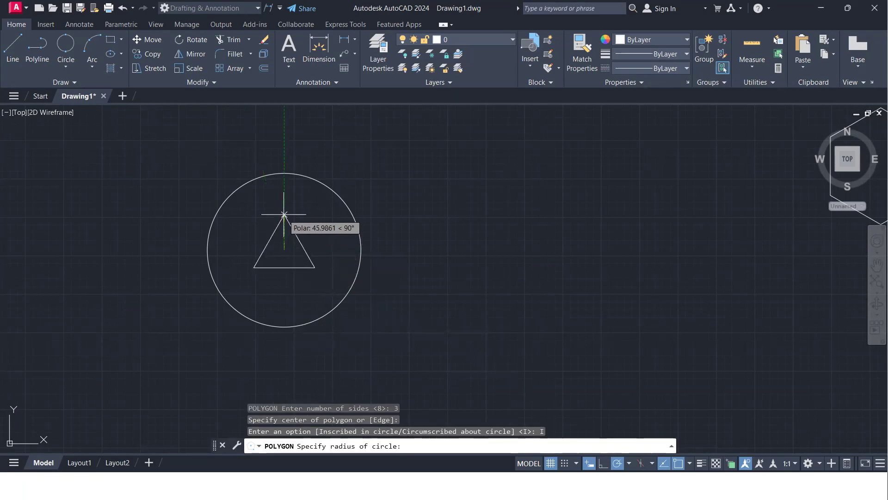
type("100")
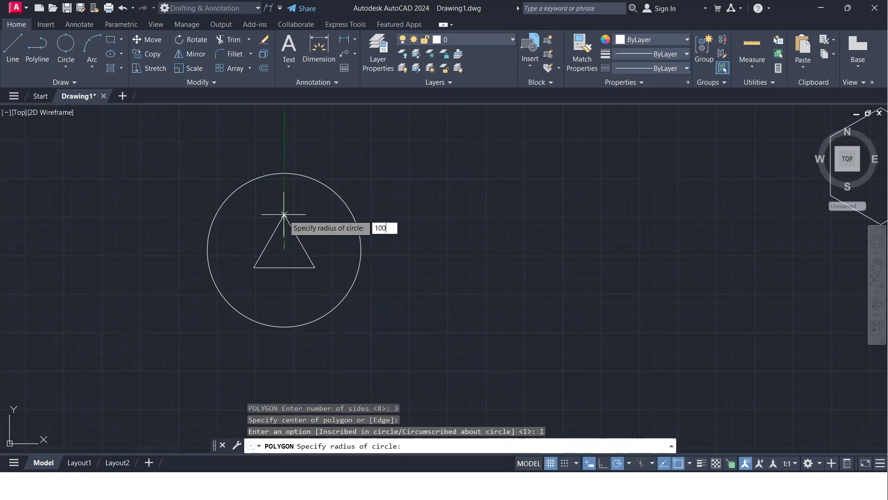
key("Return")
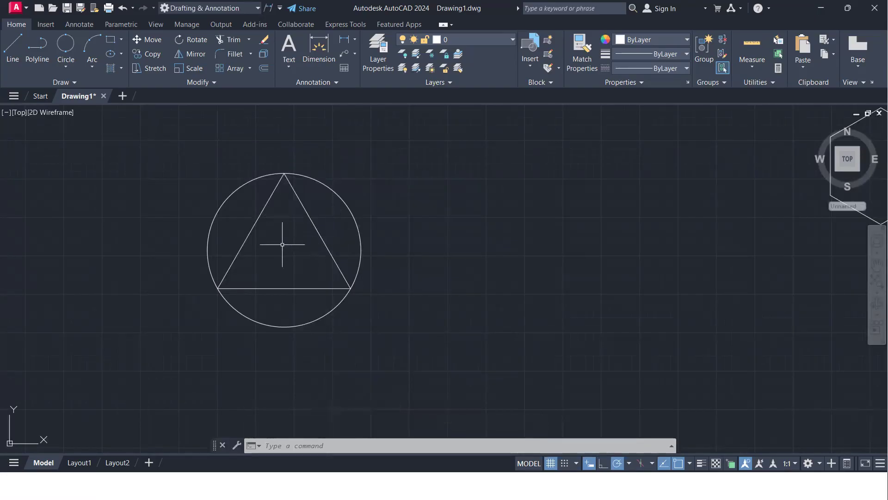
- Draw a second inscribed 3-sided polygon from the same centre to the circle's lowest point, forming a six-pointed star
type("pol")
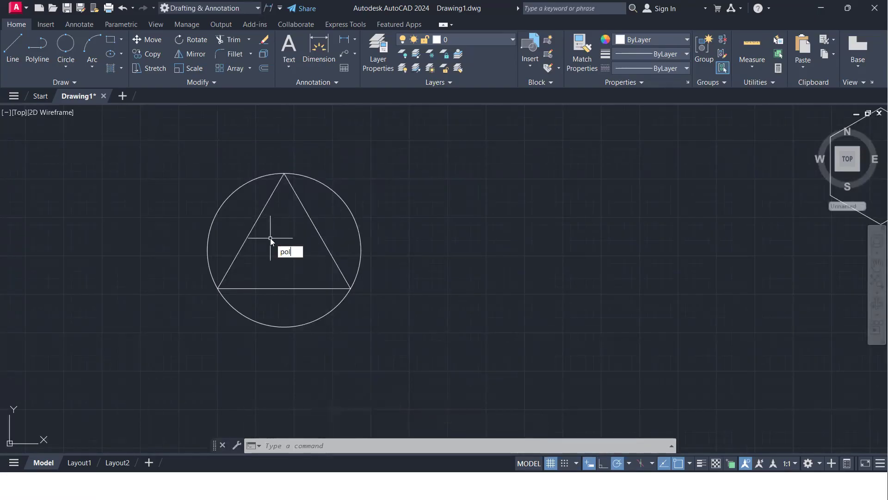
key("Return")
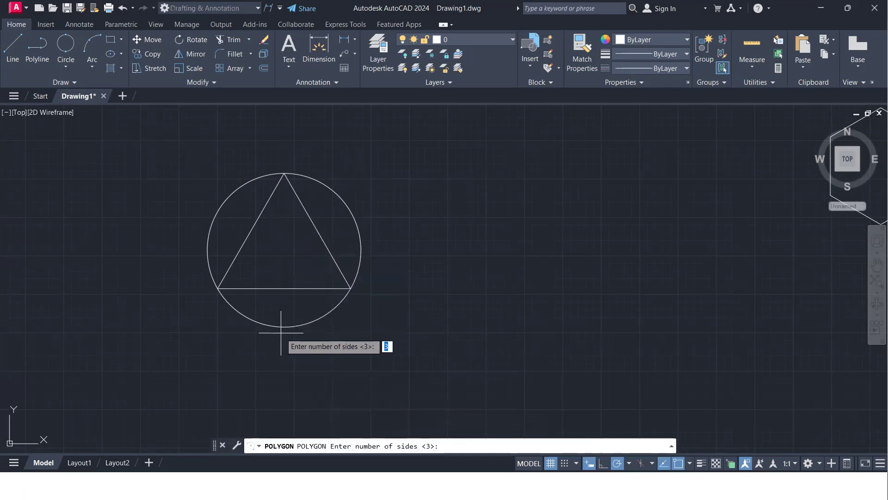
key("Return")
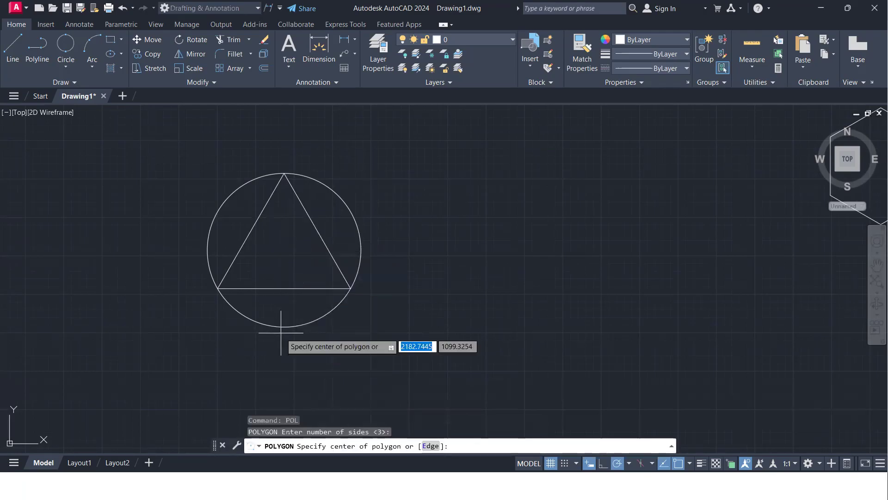
left_click(284, 250)
left_click(318, 279)
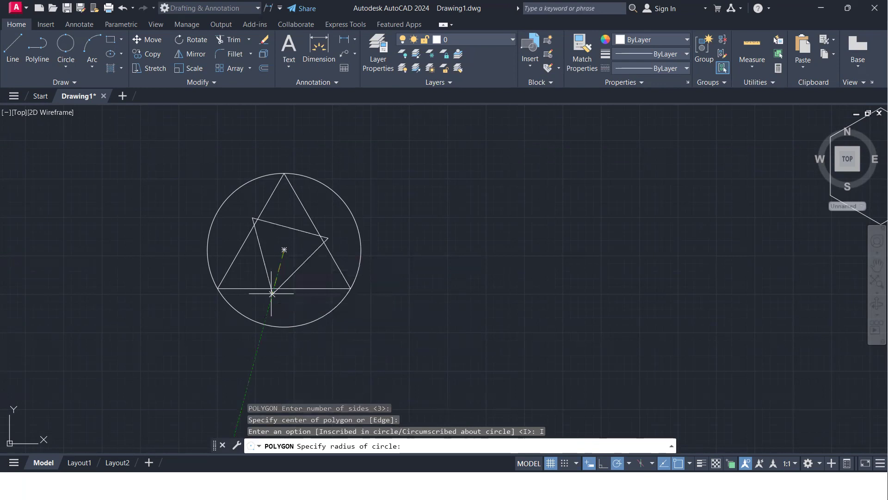
left_click(284, 327)
- Draw another circle with radius 100 to the lower right of the circle containing the star
scroll(273, 255, "down", 4)
middle_click_drag(275, 254, 225, 249)
scroll(286, 262, "up", 4)
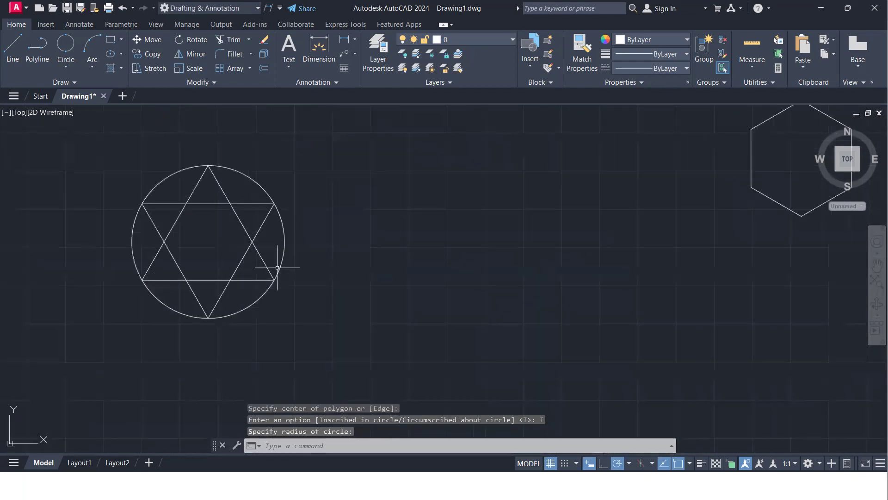
type("c")
key("Return")
left_click(441, 289)
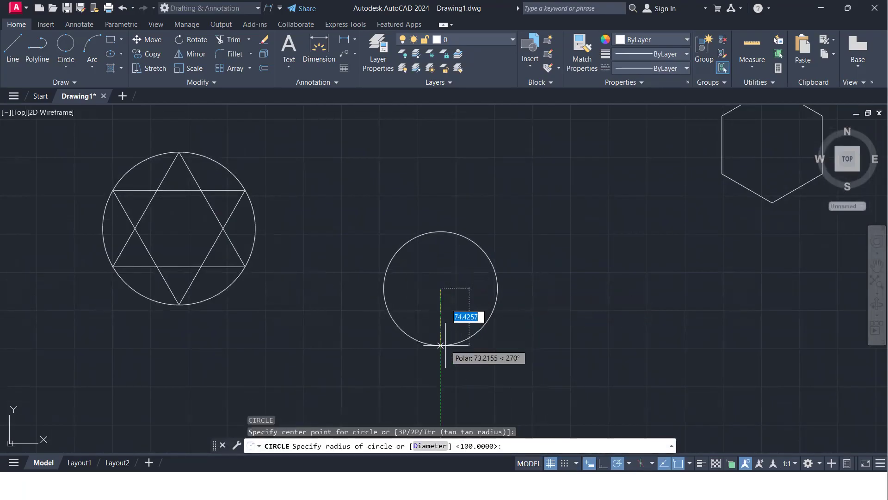
type("100")
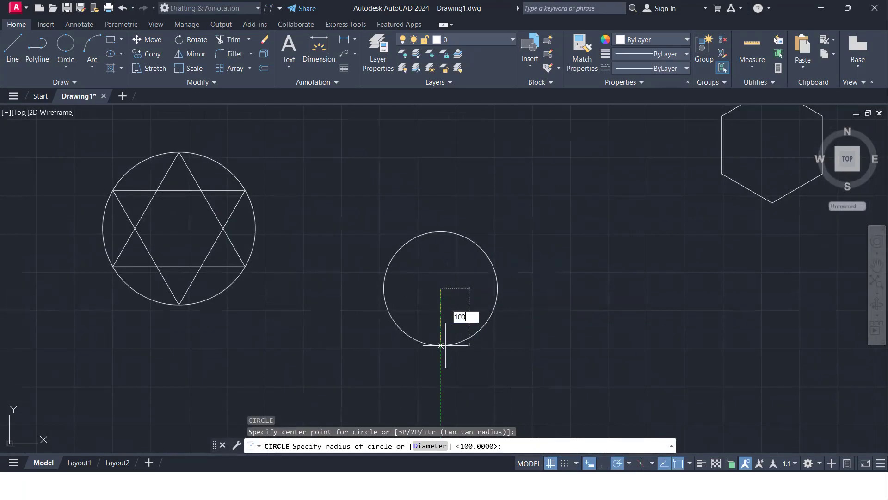
key("Return")
- Draw a 6-sided polygon centred in the empty circle, using the inscribed option and radius 100
type("pol")
key("Return")
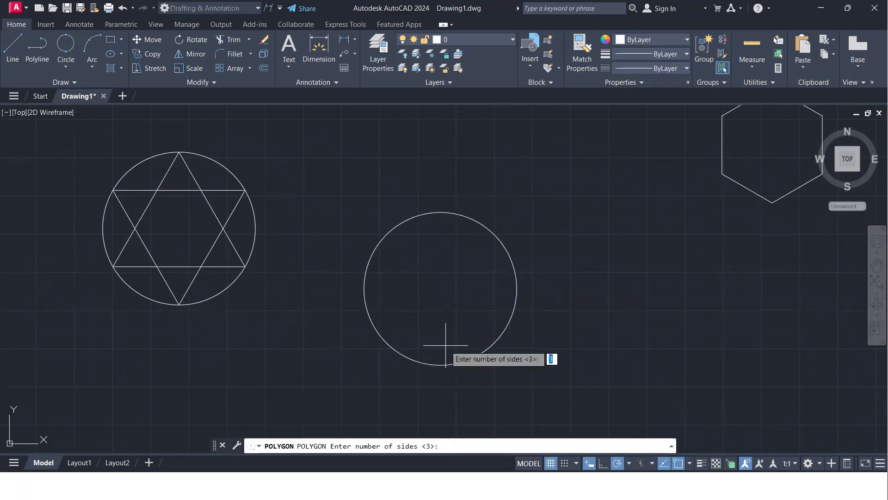
type("6")
key("Return")
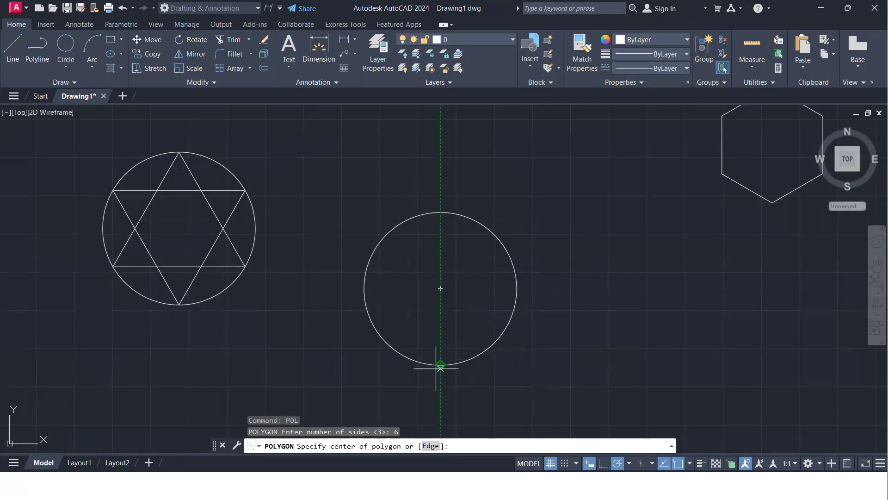
left_click(440, 287)
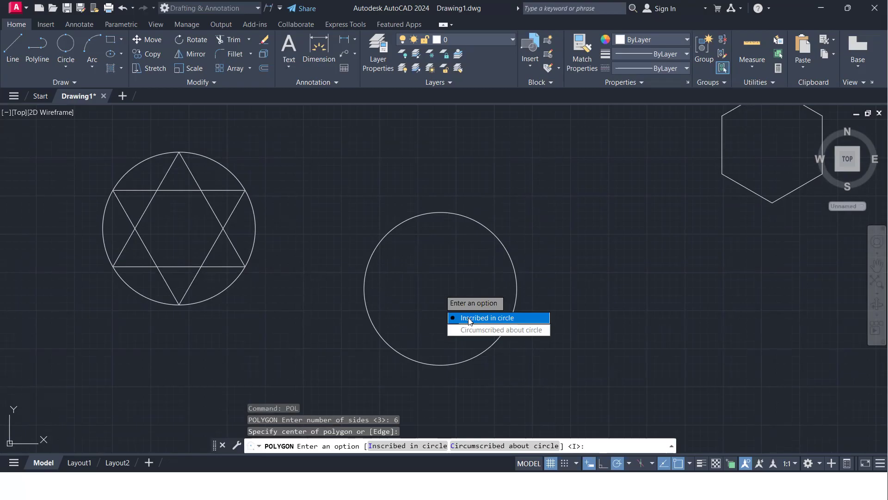
left_click(469, 318)
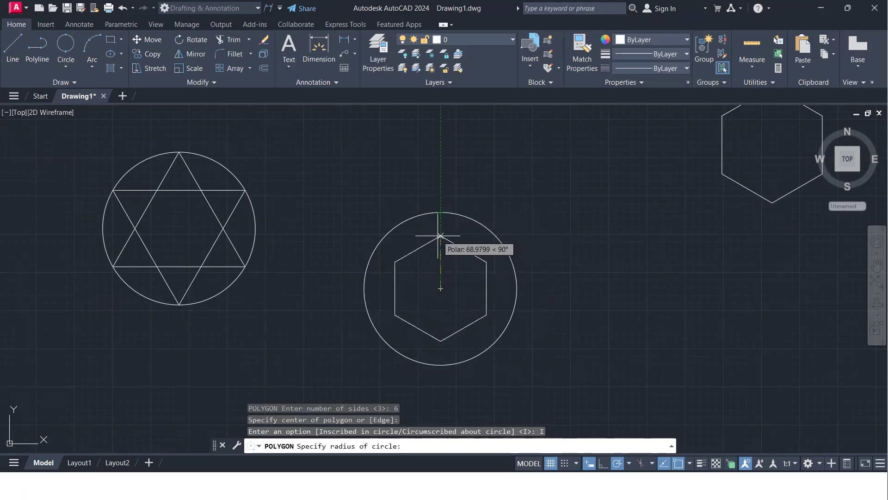
type("100")
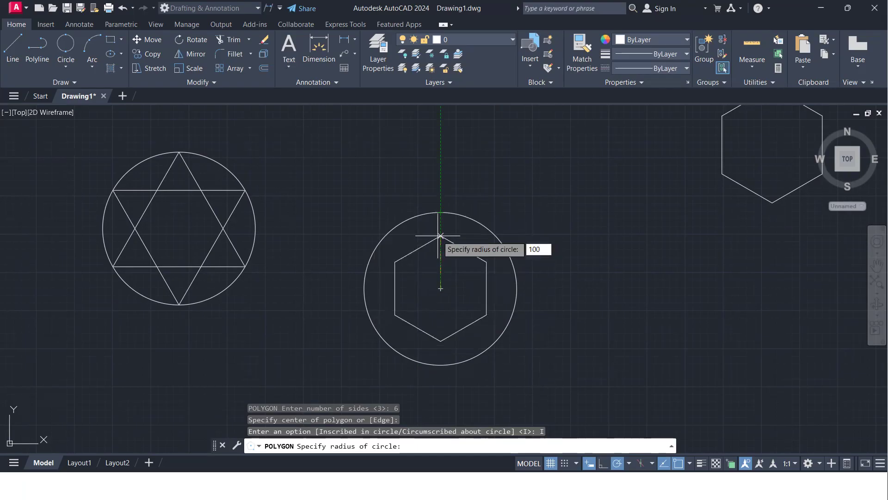
key("Return")
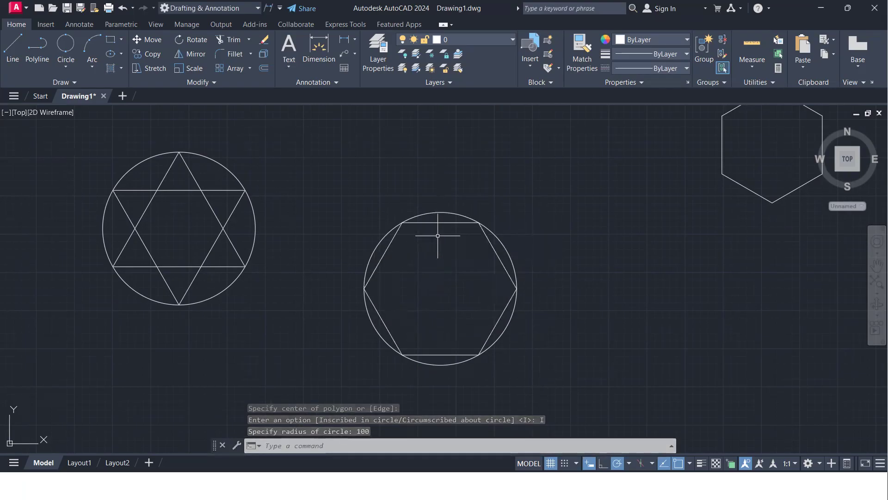
- Draw a circle with radius 100 to the right of the circle containing the inscribed hexagon
middle_click_drag(495, 276, 380, 272)
type("c")
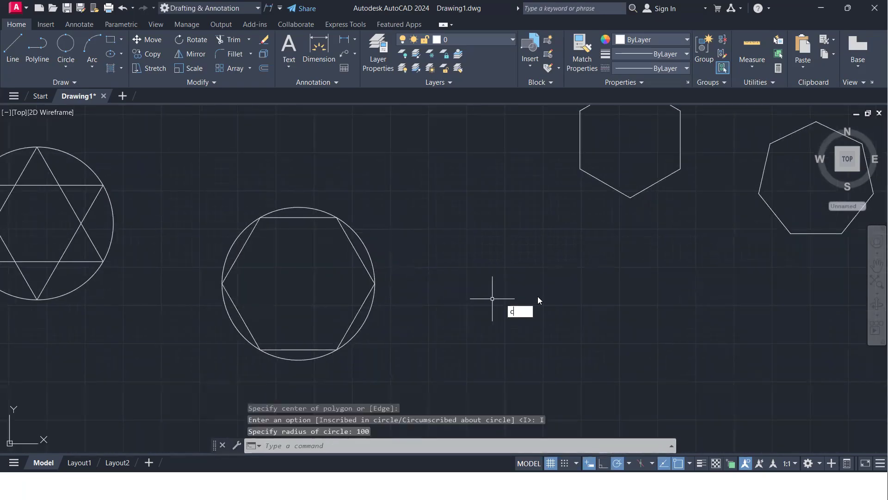
key("Return")
left_click(532, 313)
type("100")
key("Return")
scroll(540, 335, "down", 3)
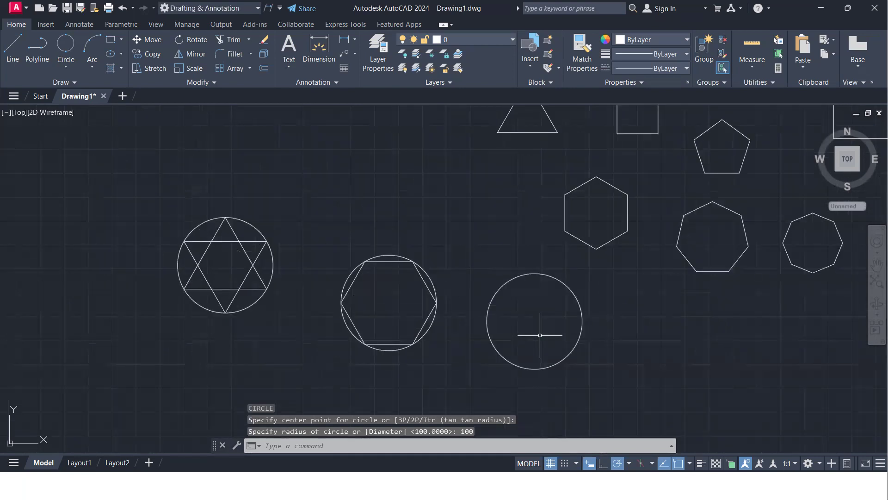
- Draw a 6-sided polygon centred in the empty circle, circumscribed about it with radius 100 and flat sides at top and bottom
scroll(446, 306, "up", 3)
type("pol")
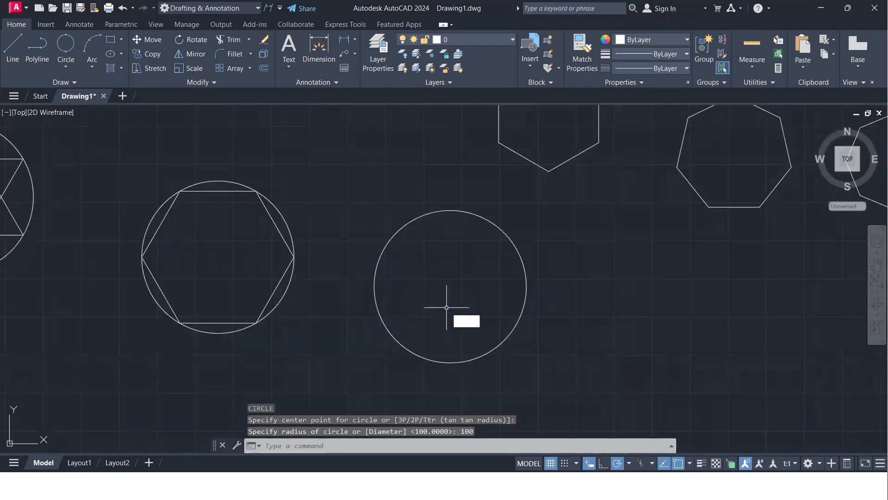
key("Return")
key("Return")
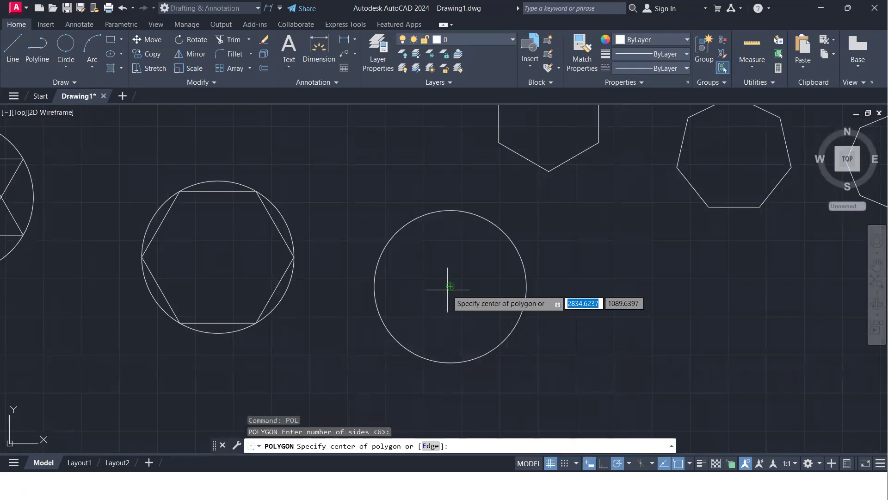
left_click(451, 290)
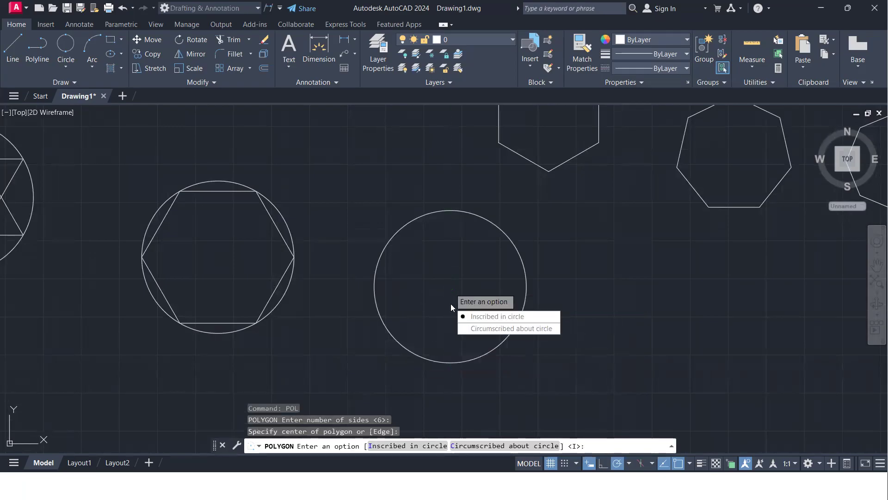
left_click(478, 329)
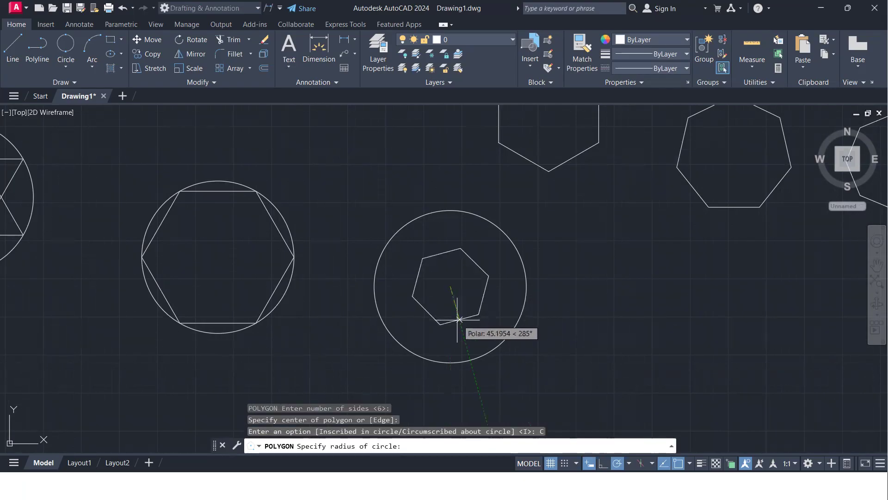
scroll(453, 307, "up", 4)
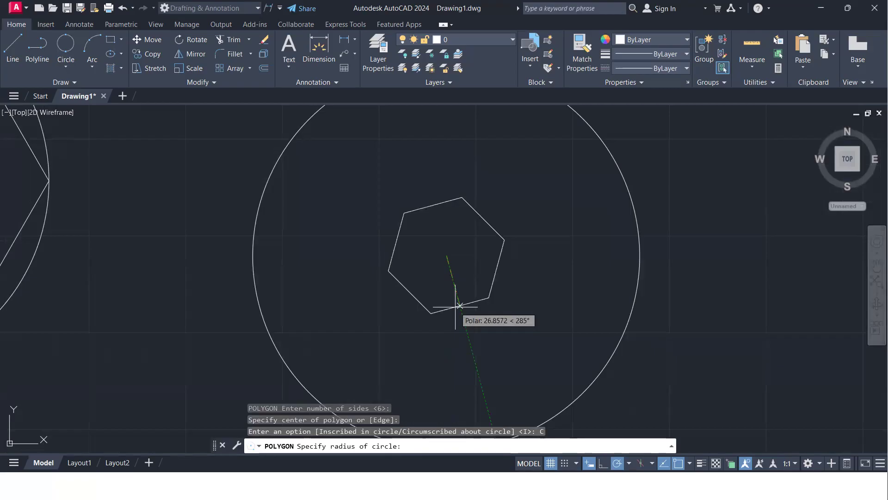
scroll(447, 315, "down", 4)
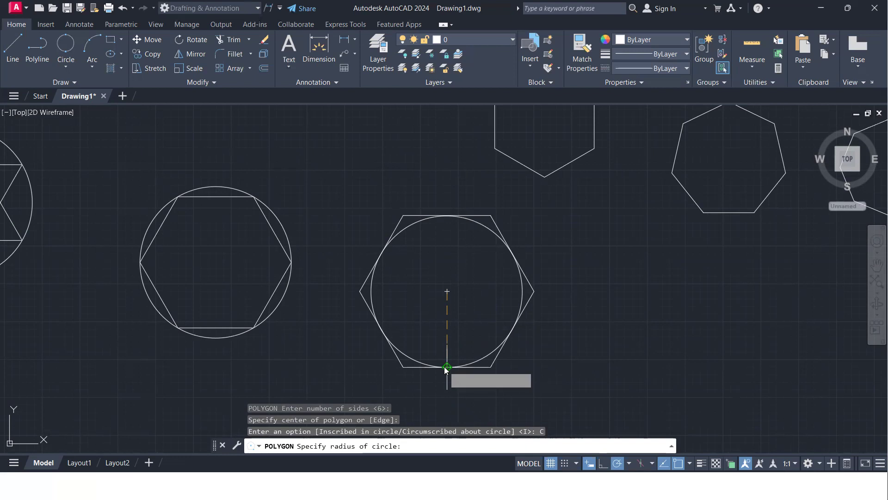
type("100")
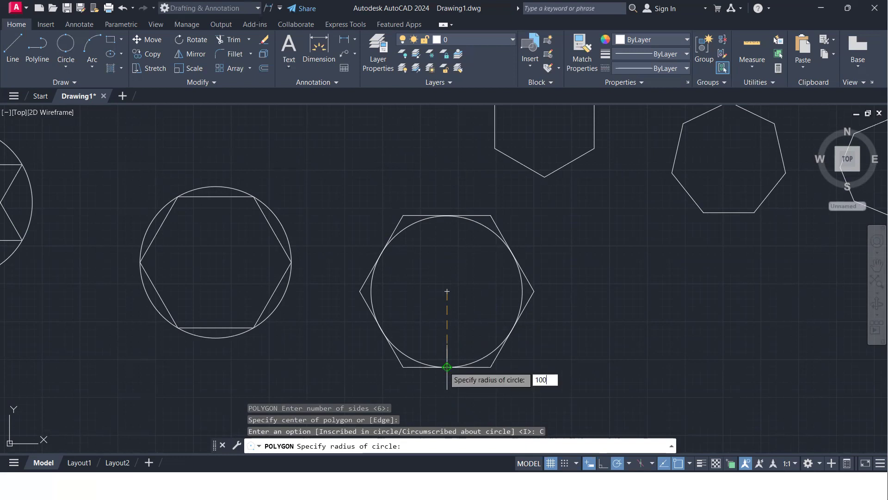
key("Return")
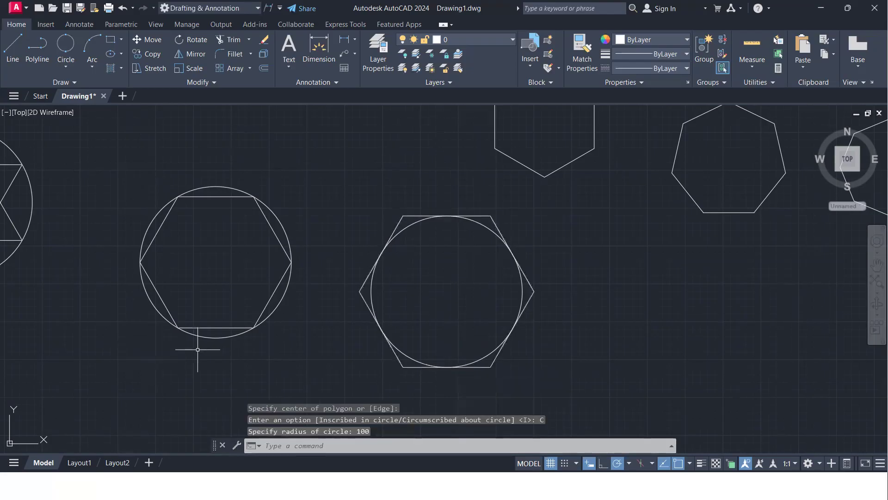
- Compare how the inscribed and circumscribed hexagons fit their circles
scroll(214, 247, "up", 2)
scroll(213, 246, "down", 2)
scroll(362, 299, "down", 4)
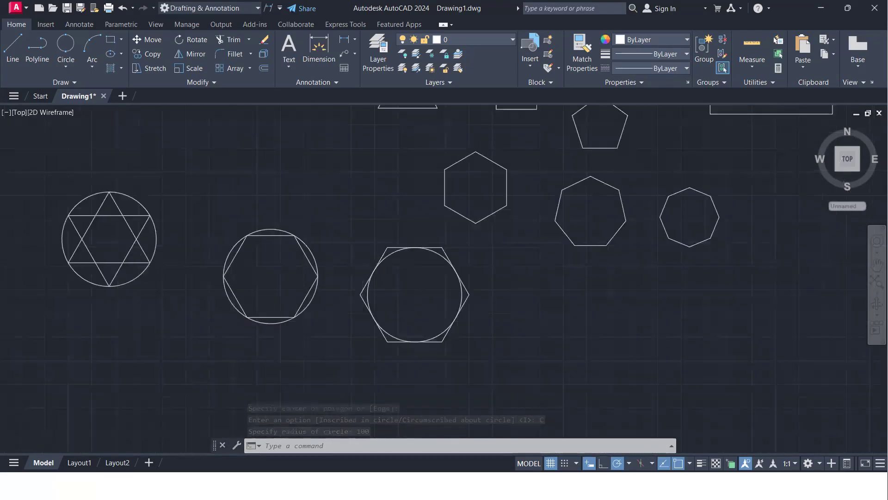
middle_click_drag(441, 314, 521, 240)
scroll(363, 242, "up", 2)
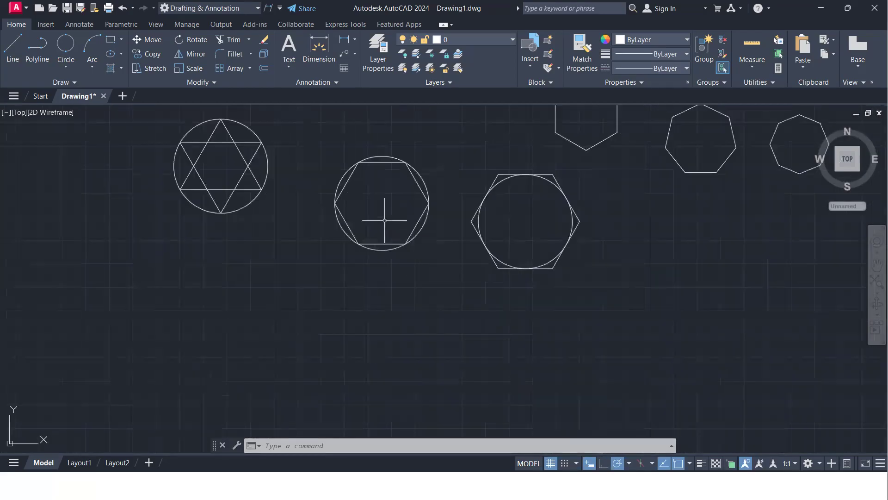
middle_click_drag(462, 282, 486, 259)
scroll(527, 205, "up", 4)
scroll(524, 205, "down", 2)
middle_click_drag(515, 213, 453, 275)
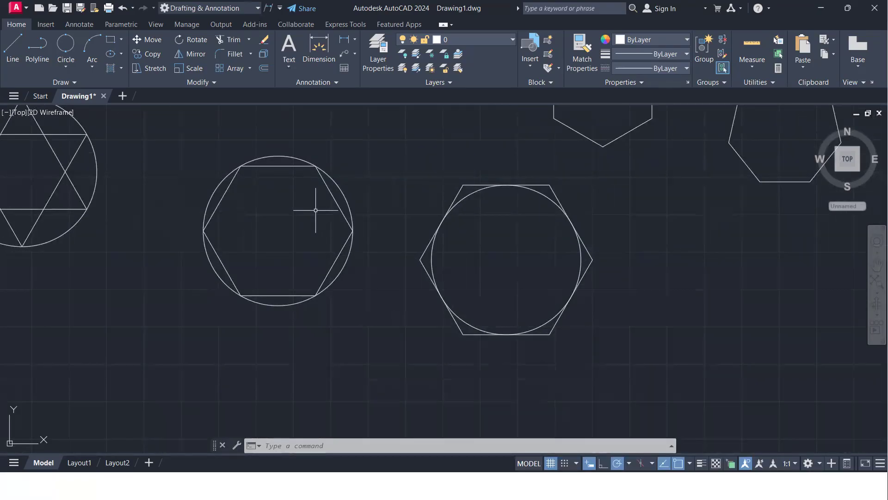
- Draw a 3-sided polygon in the empty area below the octagon, inscribed with radius 100 and its apex pointing up
scroll(316, 210, "down", 4)
middle_click_drag(511, 305, 472, 280)
type("pol")
key("Return")
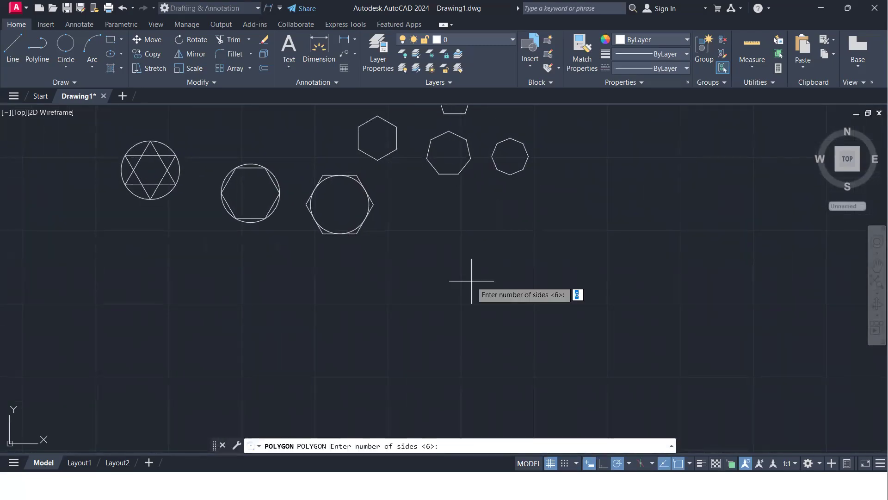
type("3")
key("Return")
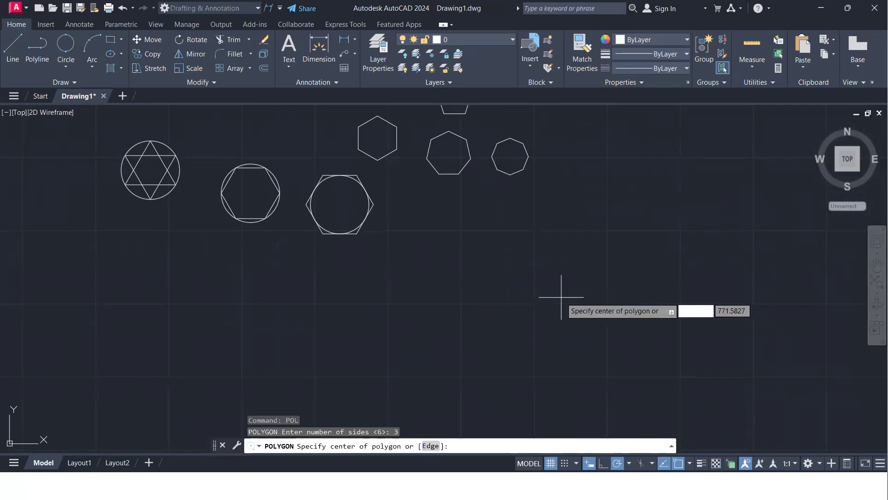
left_click(577, 293)
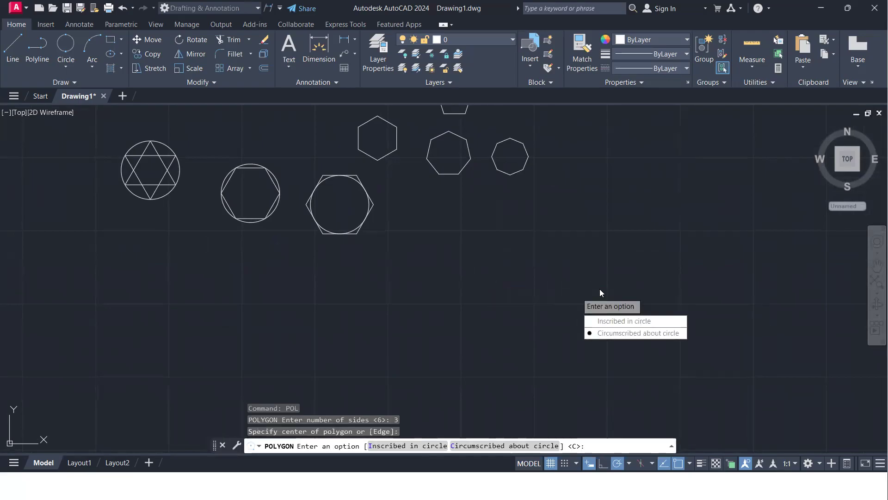
left_click(615, 319)
type("100")
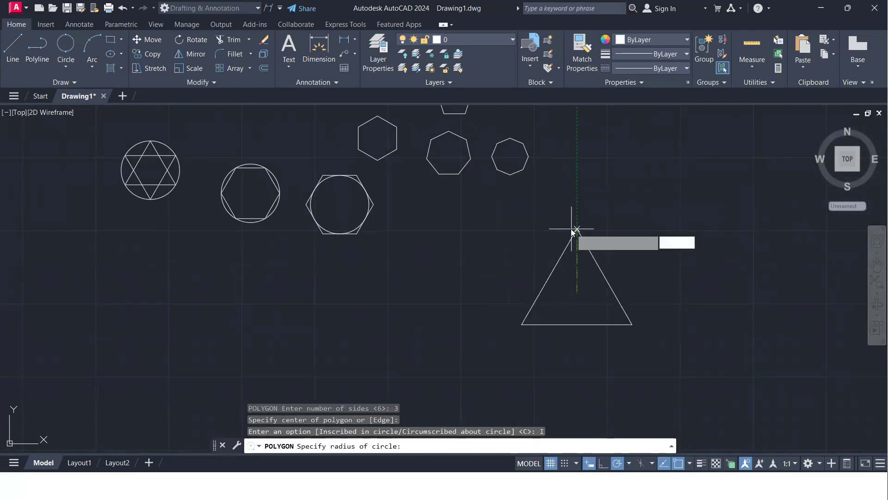
key("Return")
scroll(618, 327, "up", 4)
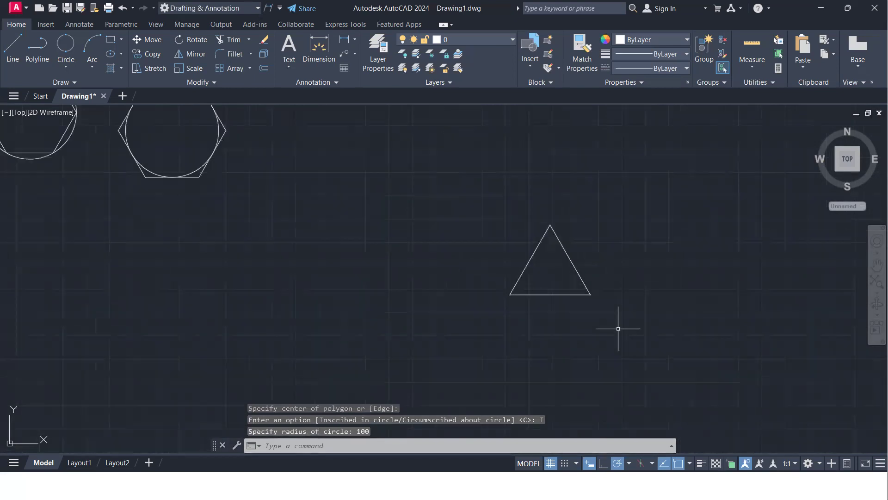
- Draw a 3-sided polygon to the right of the new triangle, circumscribed with radius 100 and its base horizontal
middle_click_drag(587, 291, 498, 339)
scroll(447, 278, "down", 2)
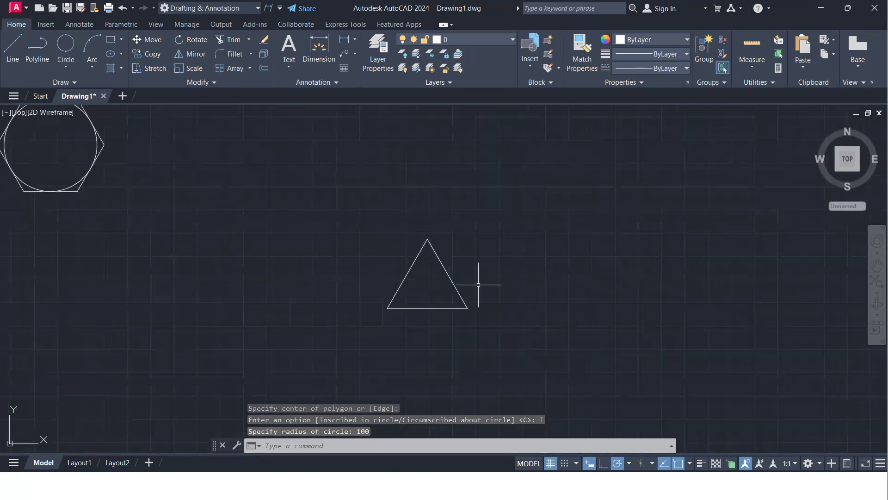
key("Return")
key("Return")
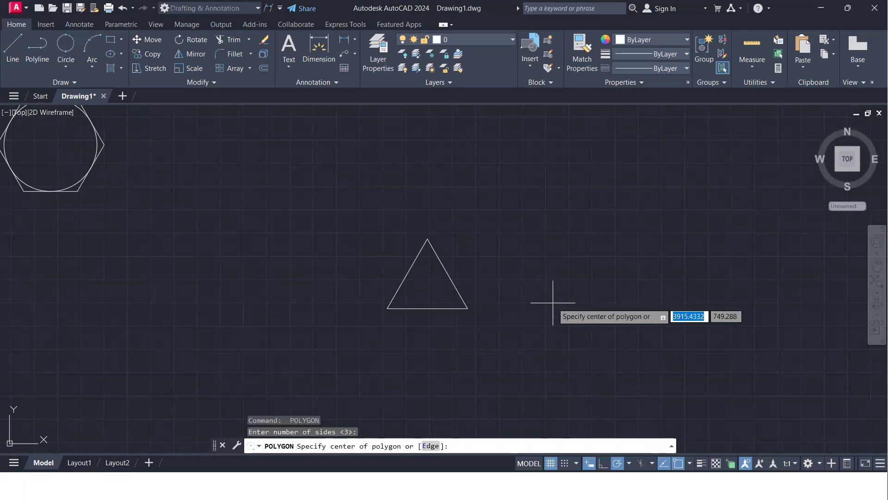
left_click(598, 288)
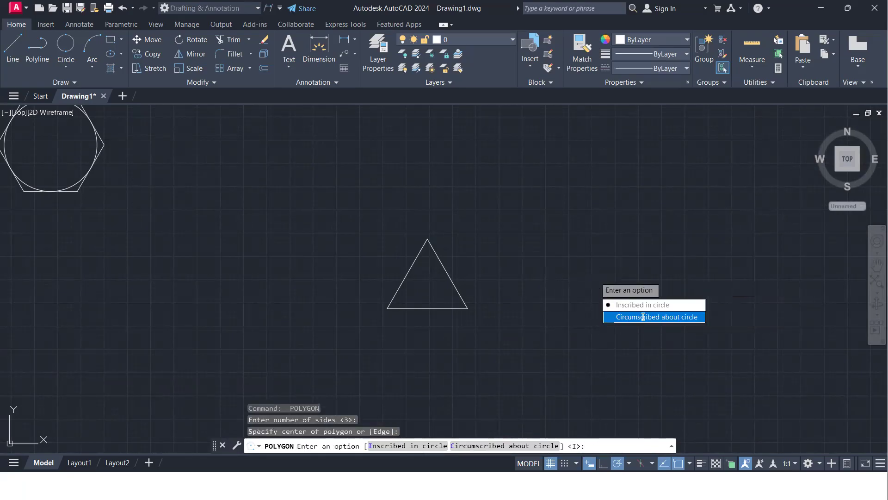
left_click(652, 316)
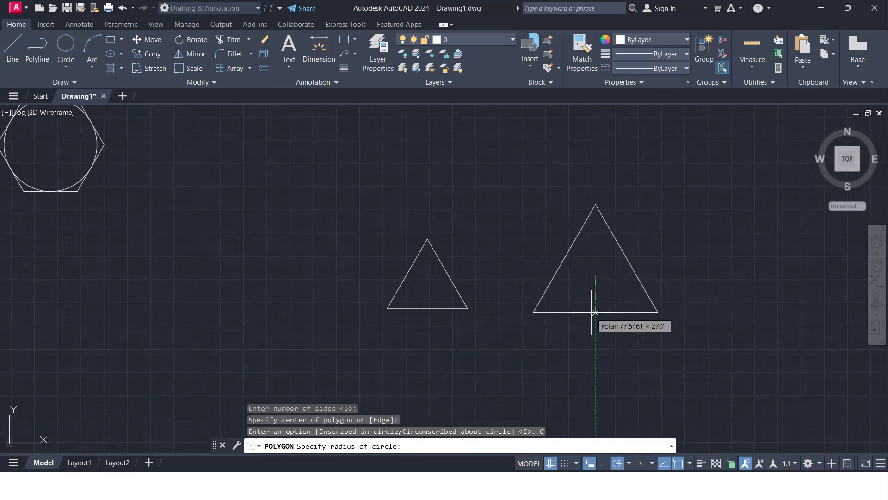
type("100")
key("Return")
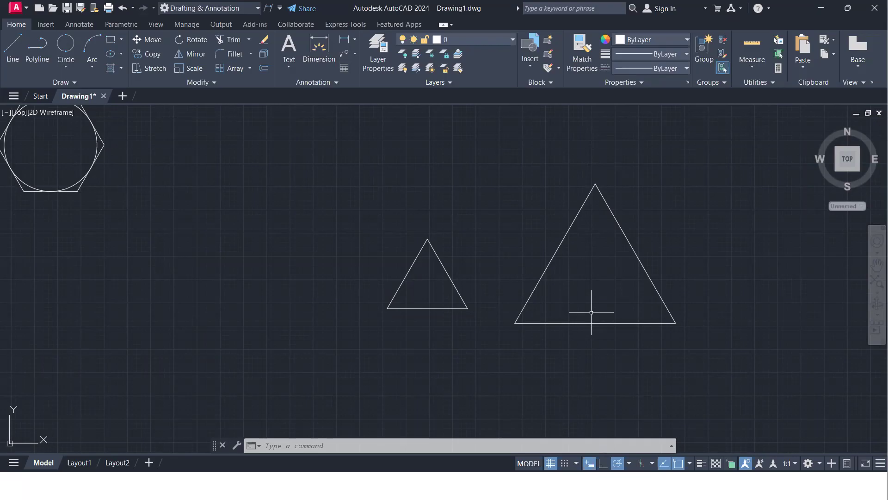
- Examine the inscribed and circumscribed triangles alongside the other polygons in the drawing
scroll(591, 312, "down", 5)
mouse_move(417, 297)
middle_mouse_down()
mouse_move(468, 268)
mouse_move(365, 325)
middle_mouse_up()
scroll(472, 267, "up", 2)
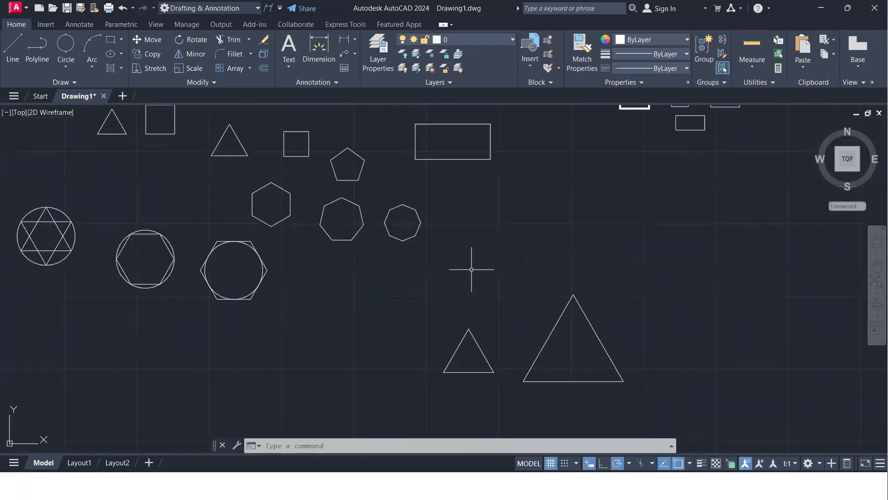
scroll(463, 292, "up", 2)
middle_click_drag(464, 279, 475, 233)
scroll(488, 341, "down", 2)
scroll(486, 347, "up", 2)
mouse_move(487, 345)
middle_mouse_down()
mouse_move(485, 319)
mouse_move(419, 364)
middle_mouse_up()
scroll(485, 319, "up", 2)
scroll(486, 319, "down", 2)
scroll(468, 217, "down", 3)
middle_click_drag(467, 215, 412, 256)
scroll(472, 224, "up", 2)
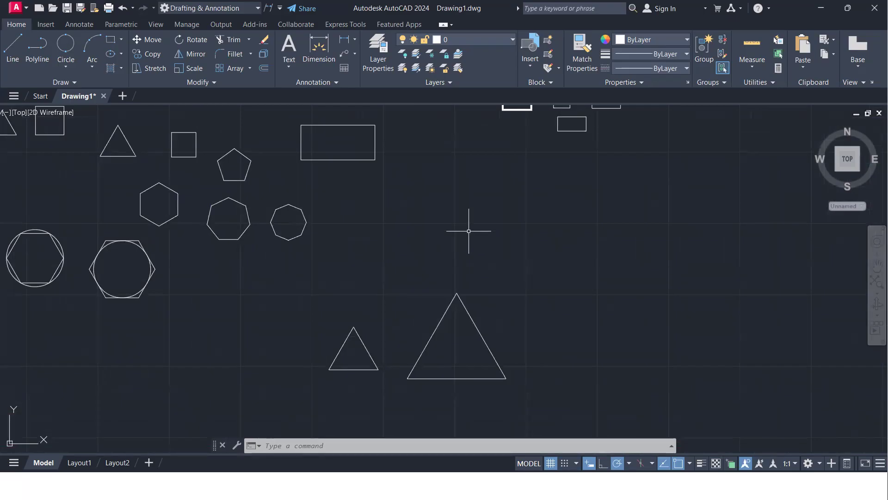
- Draw a 3-sided polygon above the large triangle using the Edge option, with a horizontal edge of length 100
key("Return")
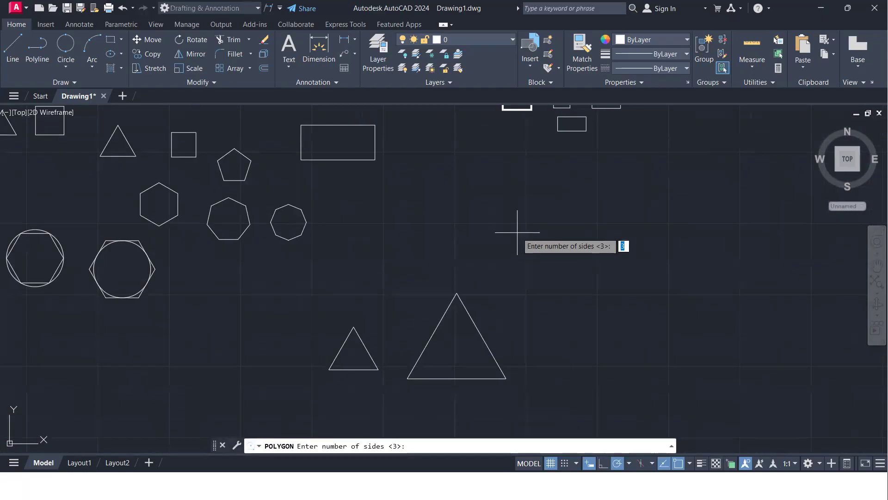
key("Return")
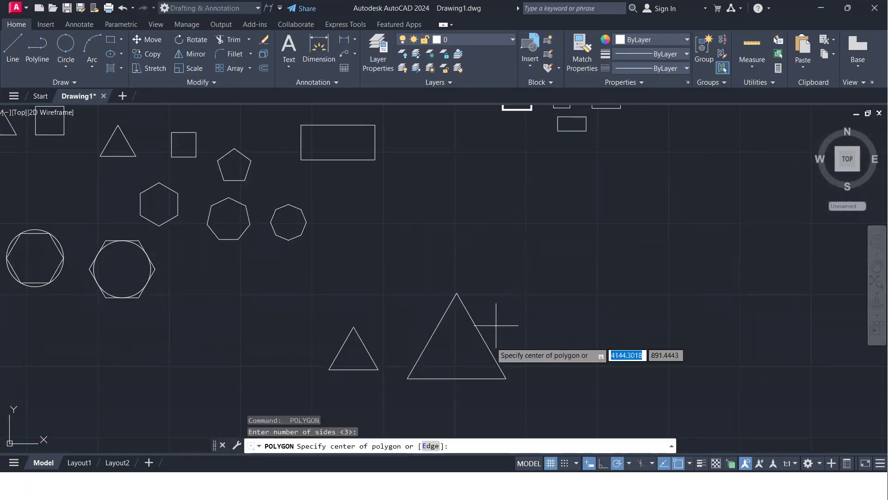
left_click(430, 446)
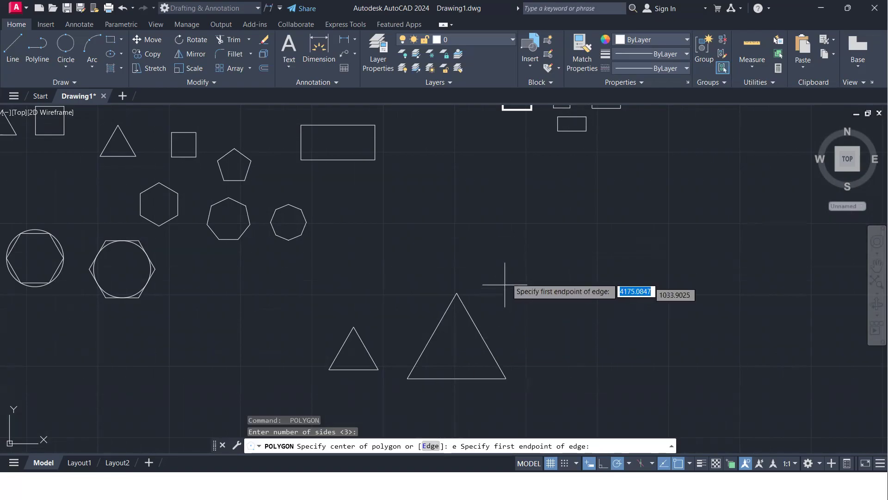
left_click(495, 241)
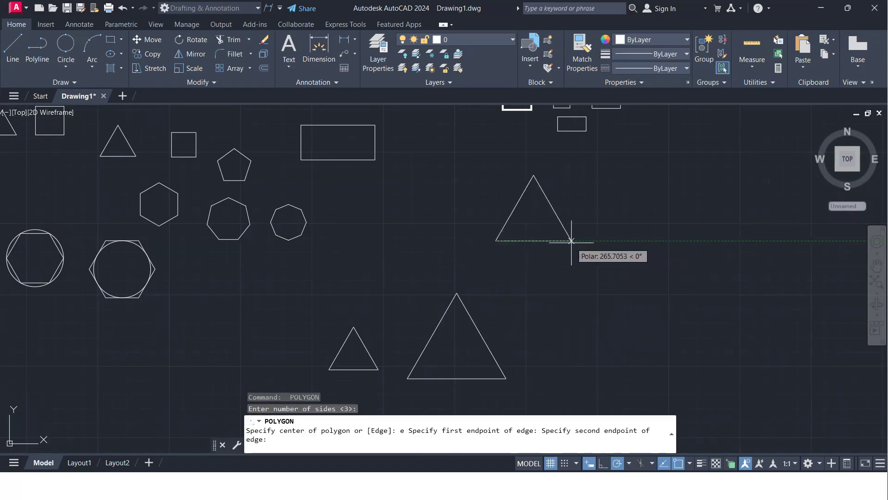
type("100")
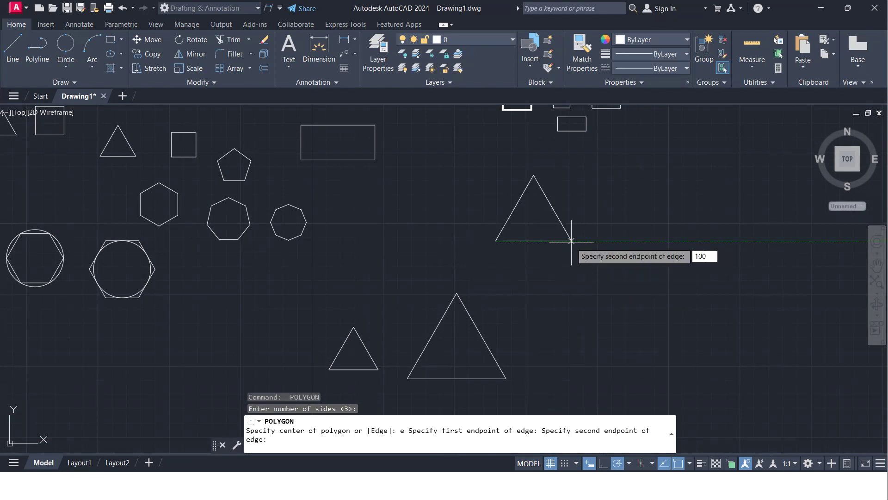
key("Return")
scroll(482, 228, "up", 6)
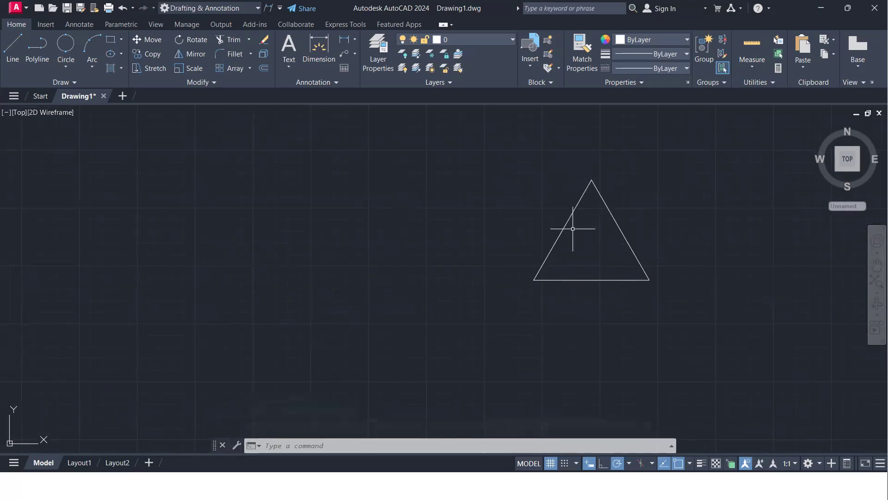
scroll(572, 230, "down", 4)
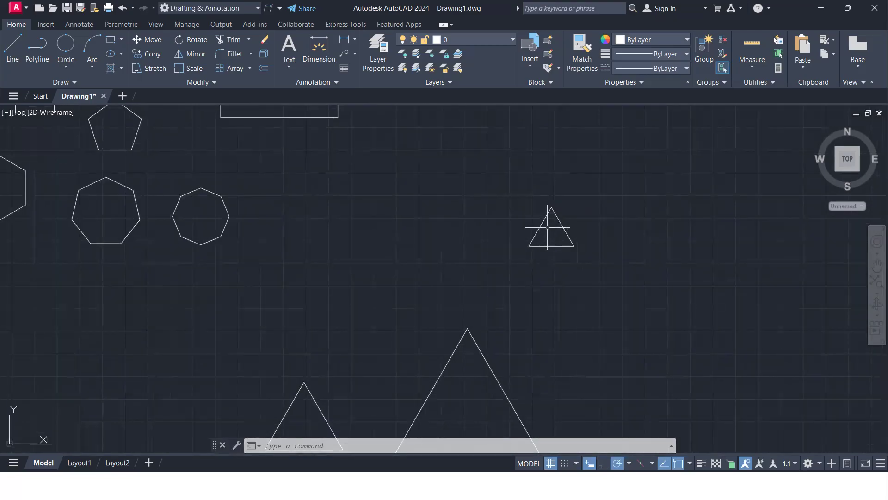
scroll(547, 227, "down", 5)
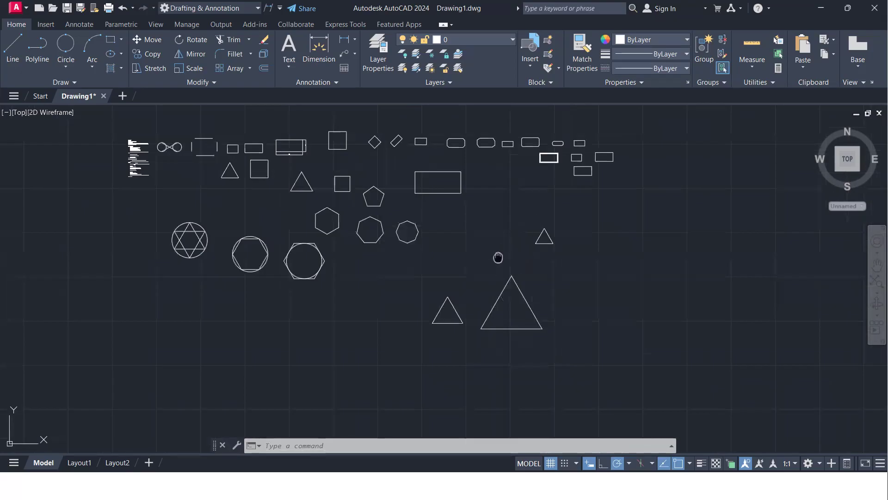
middle_click_drag(498, 256, 523, 211)
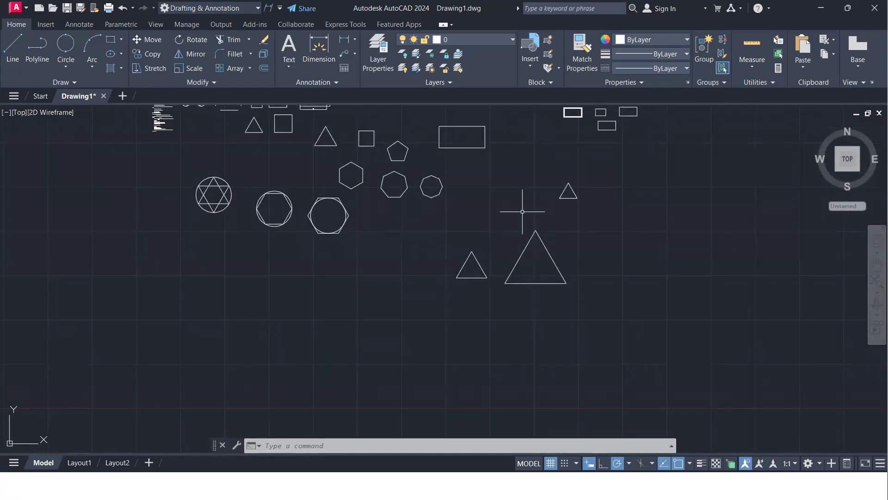
key("alt+Tab")
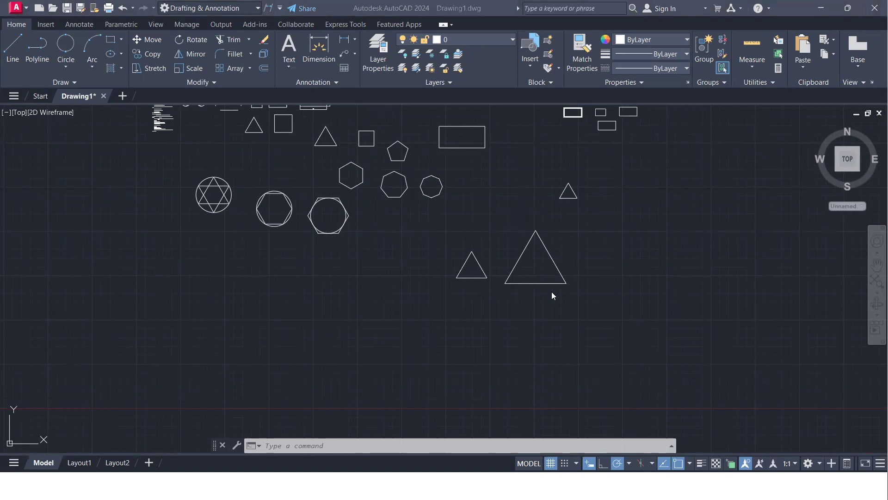
- Draw a circle of radius 100 in the empty area between the octagon and the small triangle
scroll(515, 206, "up", 4)
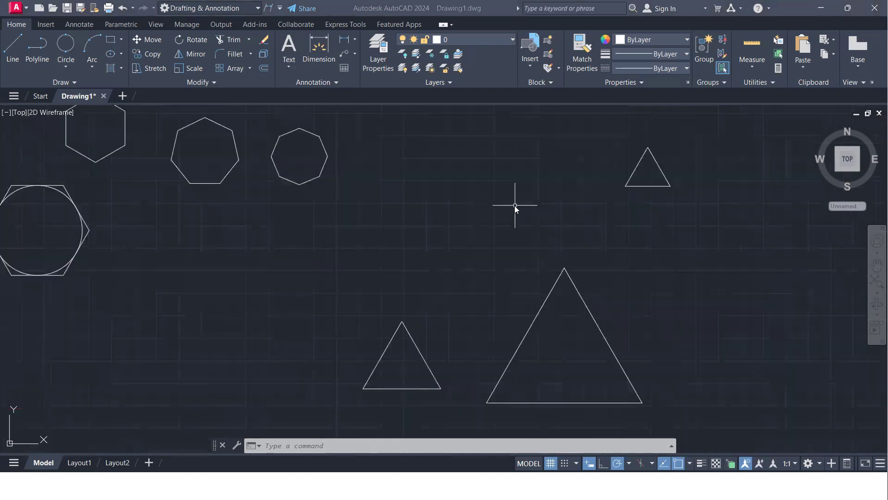
scroll(506, 199, "down", 4)
scroll(501, 202, "up", 2)
scroll(501, 203, "up", 4)
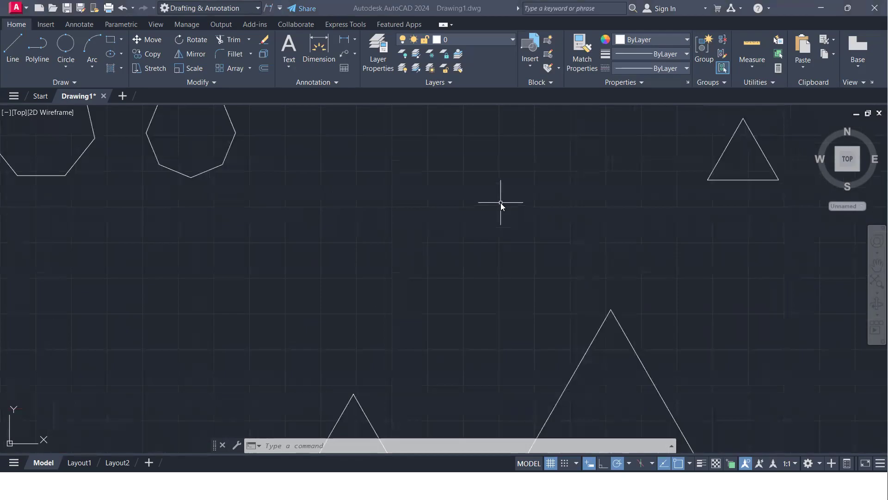
scroll(485, 218, "down", 2)
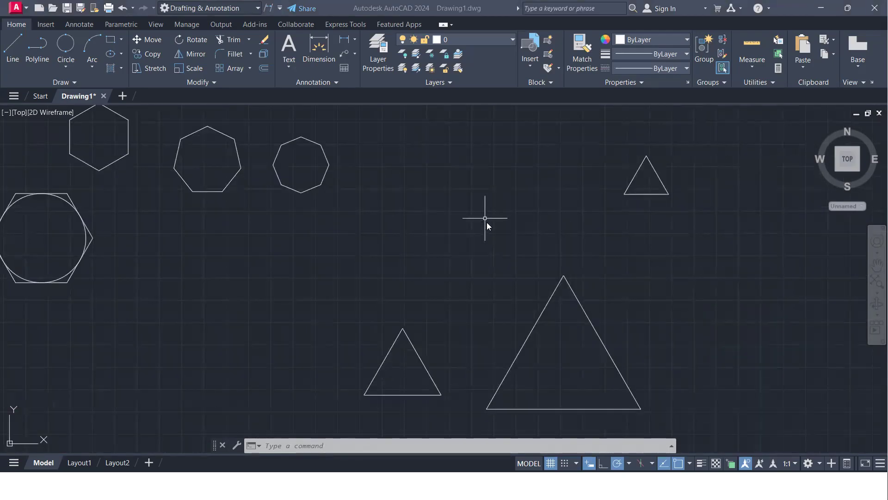
left_click(472, 215)
key("Escape")
type("circle")
key("Return")
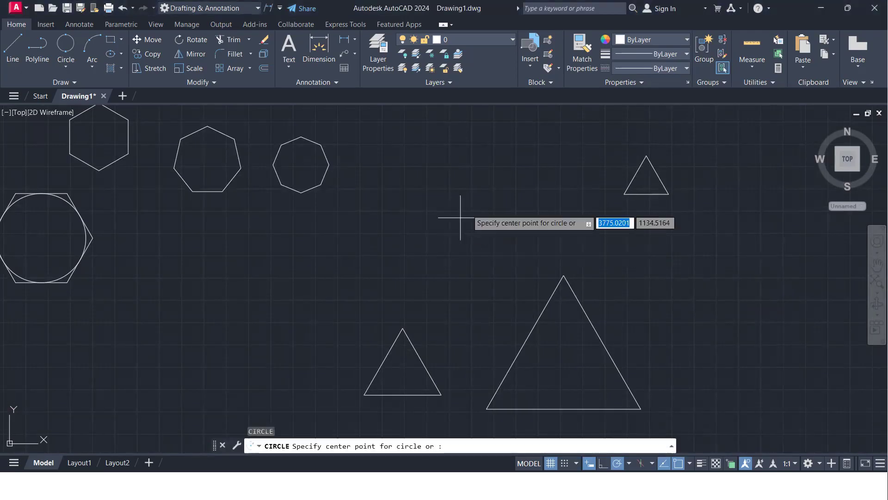
left_click(472, 183)
type("100")
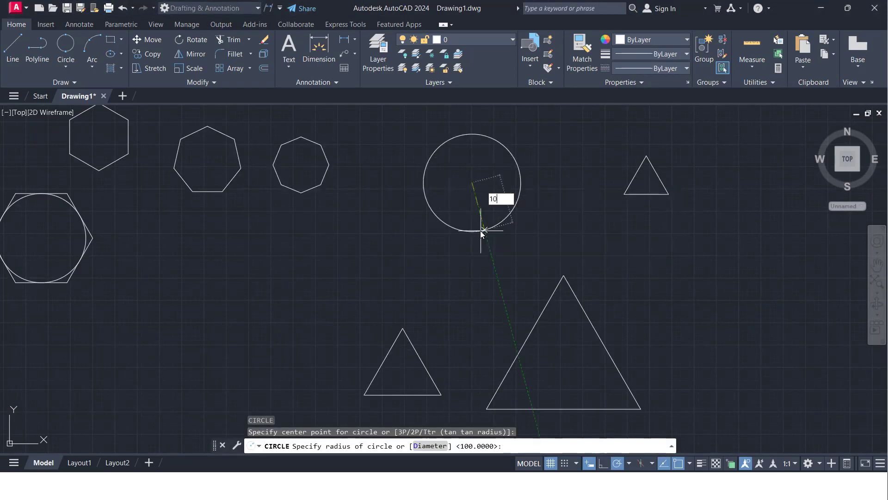
key("Return")
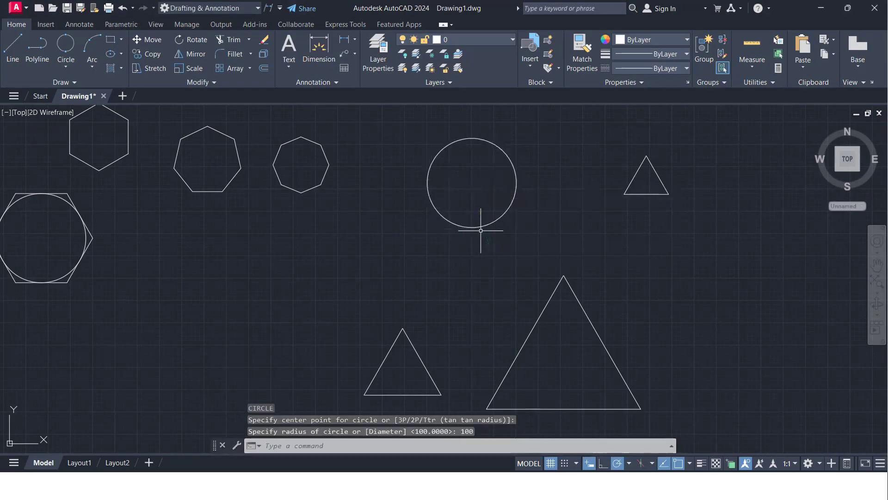
- Draw a concentric circle of radius 40 inside the new 100-radius circle
key("Return")
left_click(472, 183)
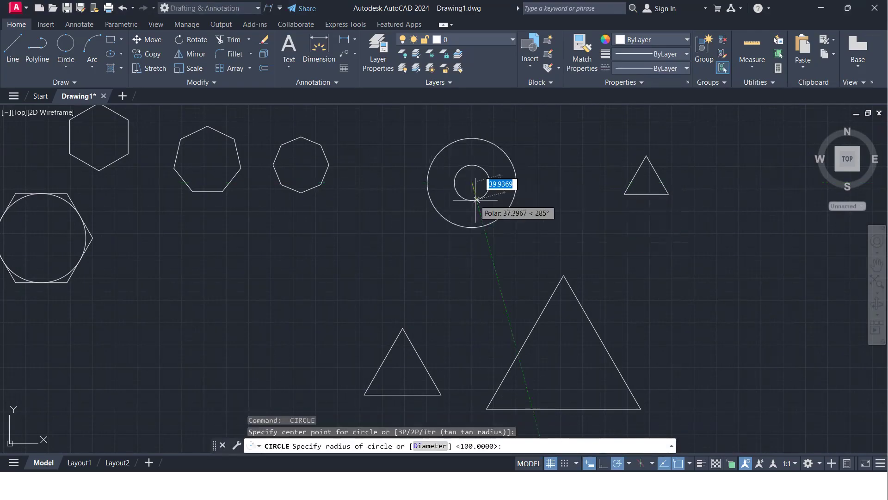
type("40")
key("Return")
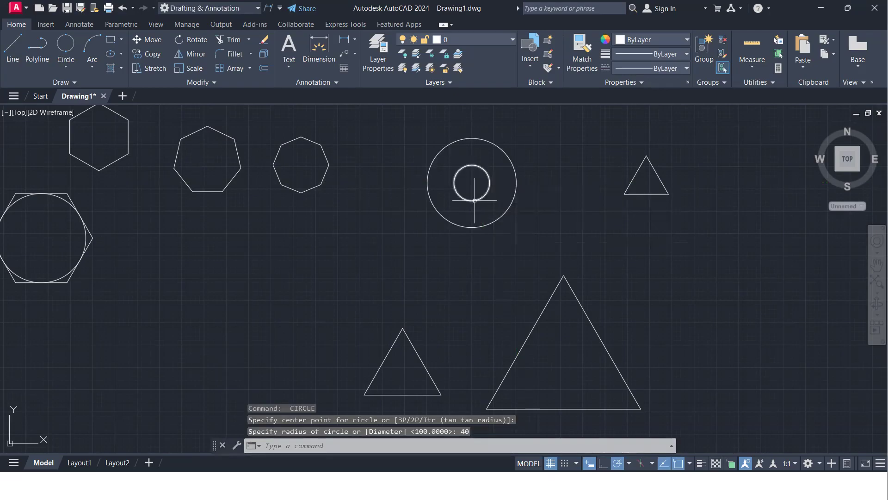
- Draw a 6-sided polygon circumscribed about the outer circle, centred on the circles with radius 100 and a horizontal base
scroll(474, 200, "up", 3)
middle_click_drag(434, 235, 424, 246)
type("pol")
key("Return")
type("6")
key("Return")
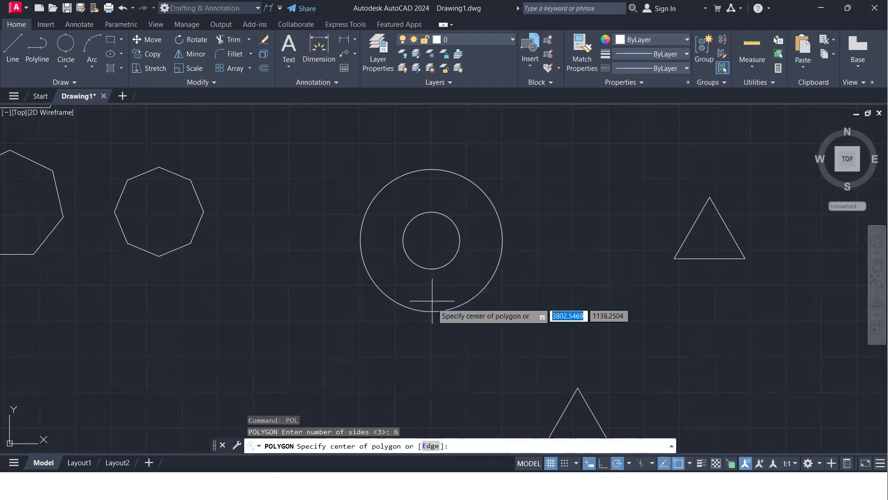
left_click(433, 241)
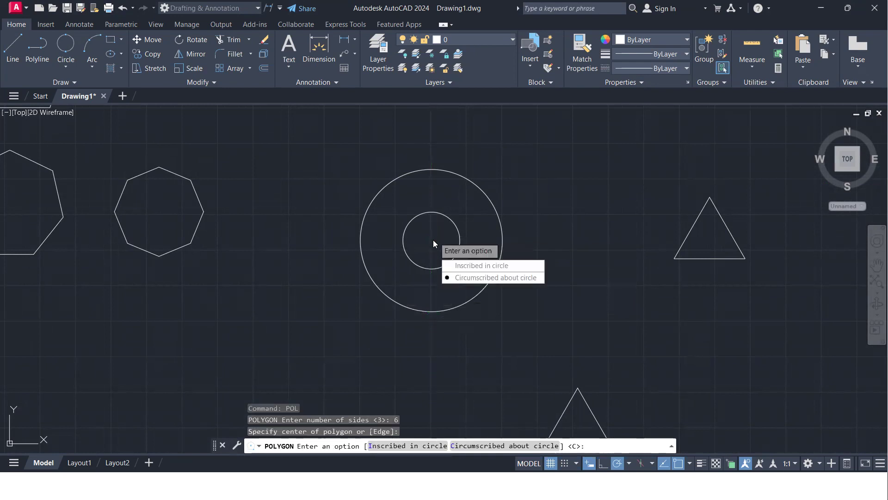
left_click(466, 277)
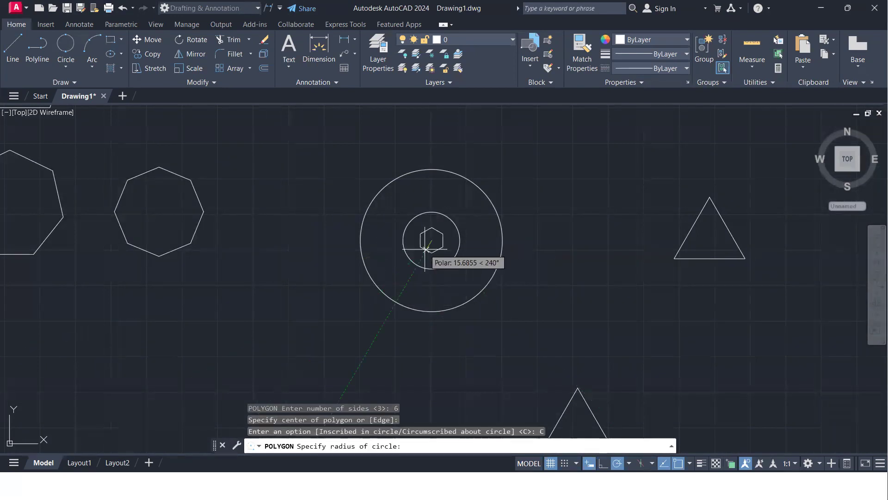
type("100")
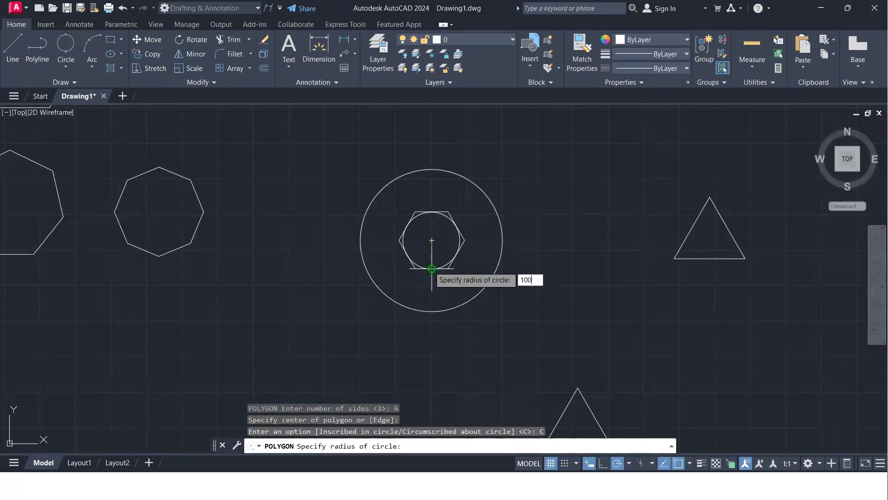
key("Return")
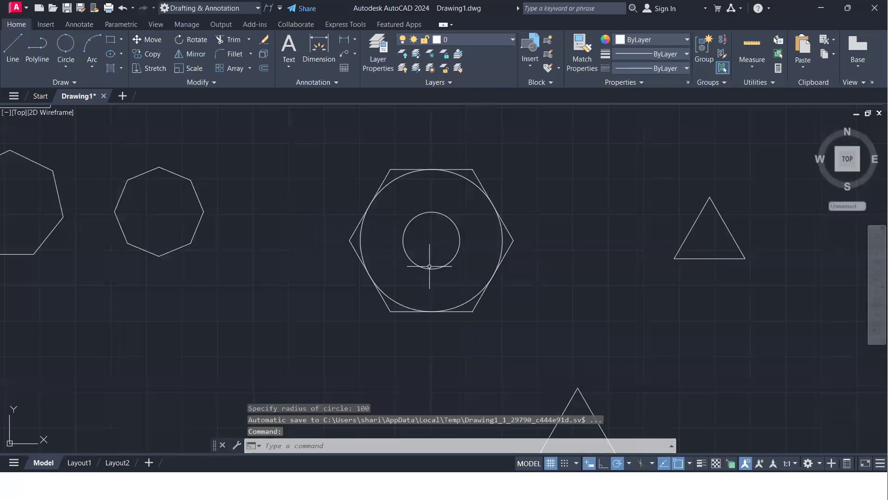
- Draw a 6-sided polygon circumscribed about the inner circle, sharing the same centre, with radius 40
key("Return")
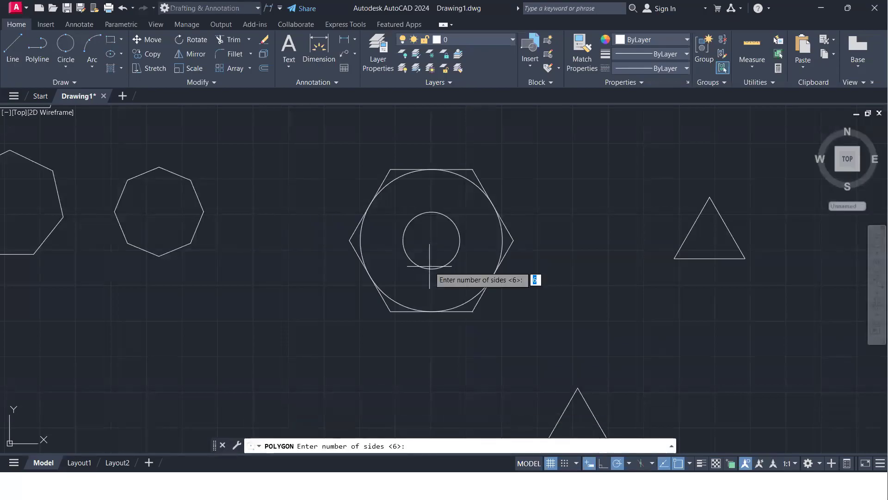
key("Return")
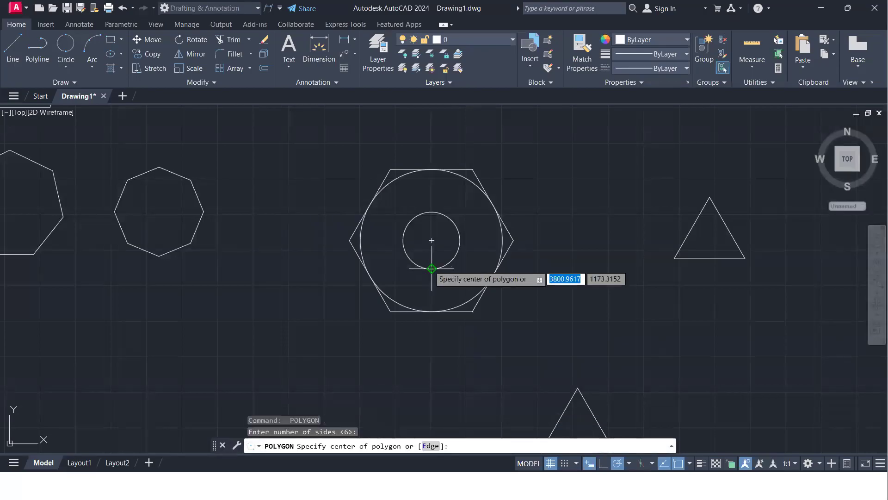
left_click(432, 240)
left_click(449, 281)
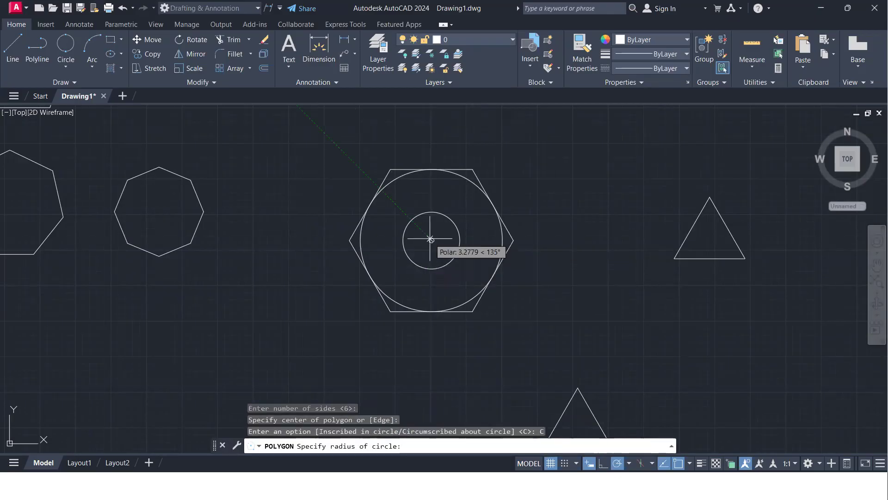
type("40")
key("Return")
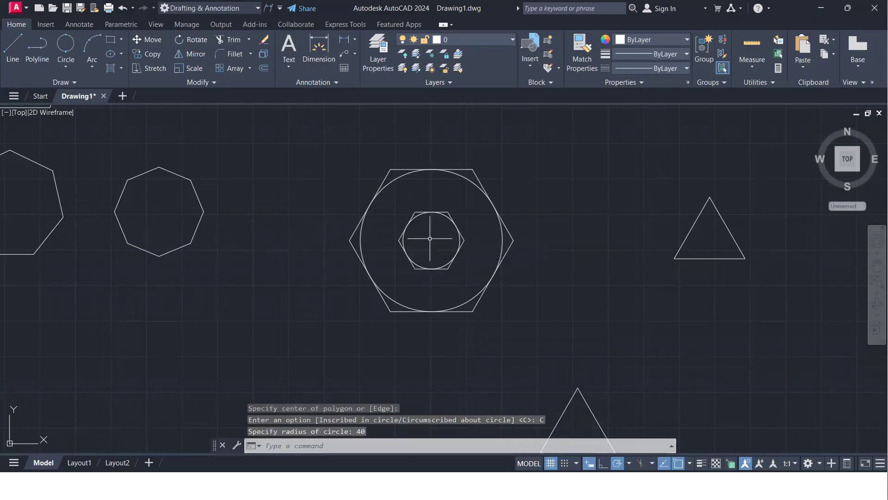
- Examine how the two concentric hexagons touch their circles, up close and next to the neighbouring polygons
scroll(467, 266, "up", 2)
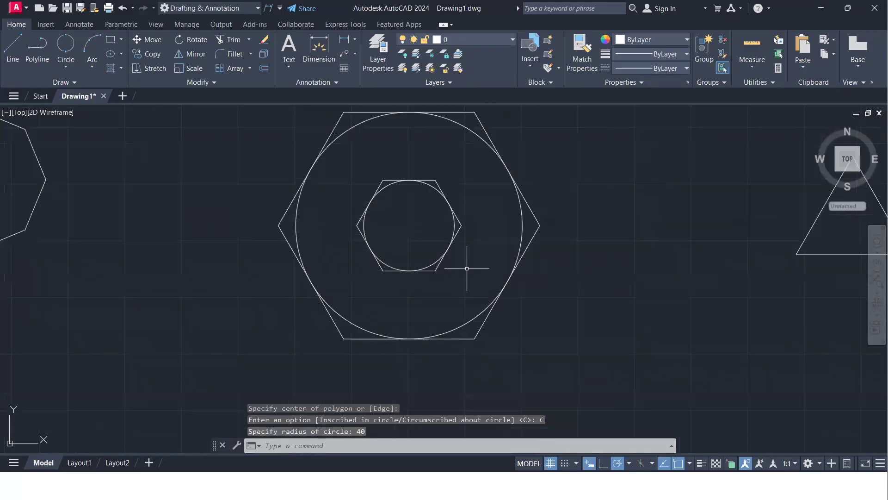
middle_click_drag(467, 268, 477, 290)
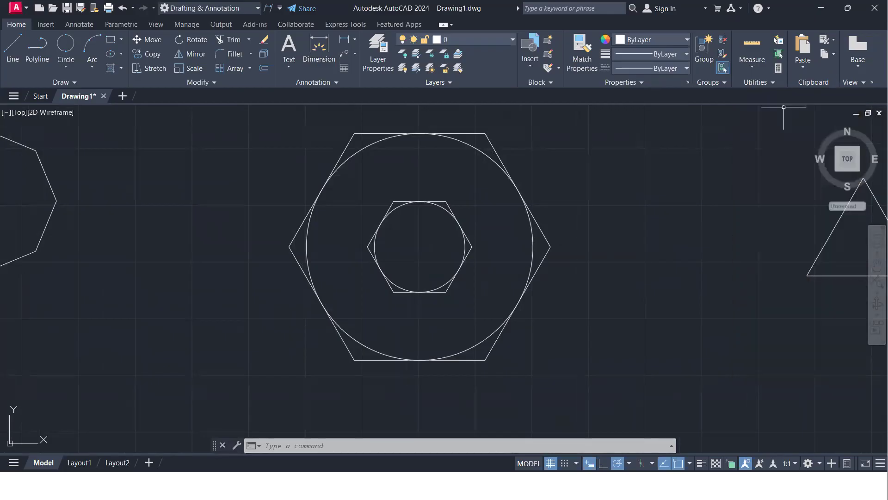
scroll(406, 247, "down", 2)
scroll(420, 264, "up", 2)
scroll(421, 264, "down", 2)
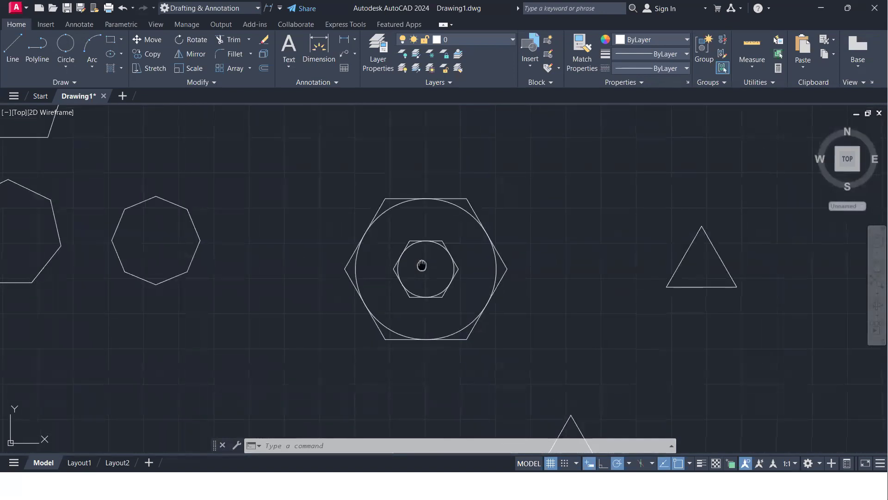
scroll(422, 264, "up", 2)
scroll(422, 264, "up", 2)
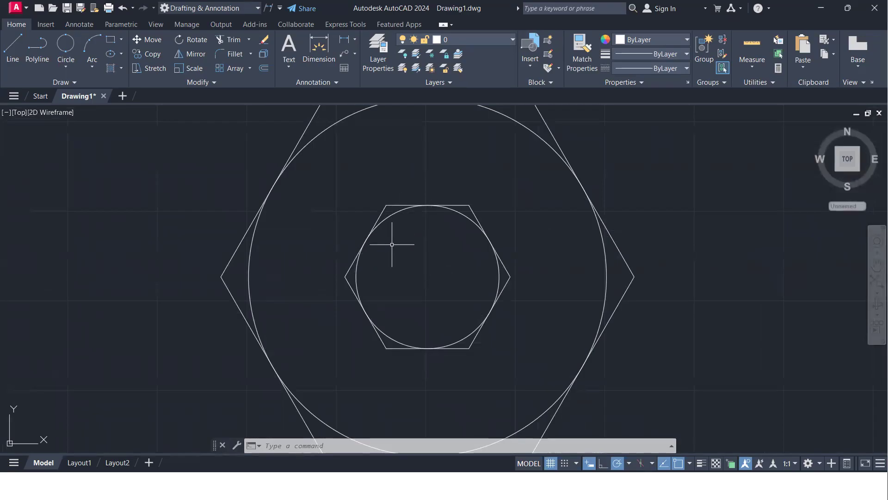
scroll(393, 236, "down", 3)
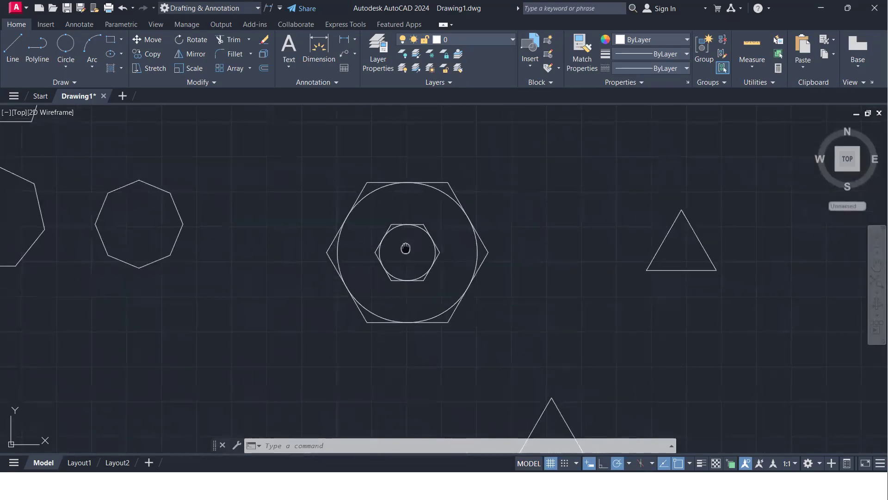
scroll(406, 247, "up", 2)
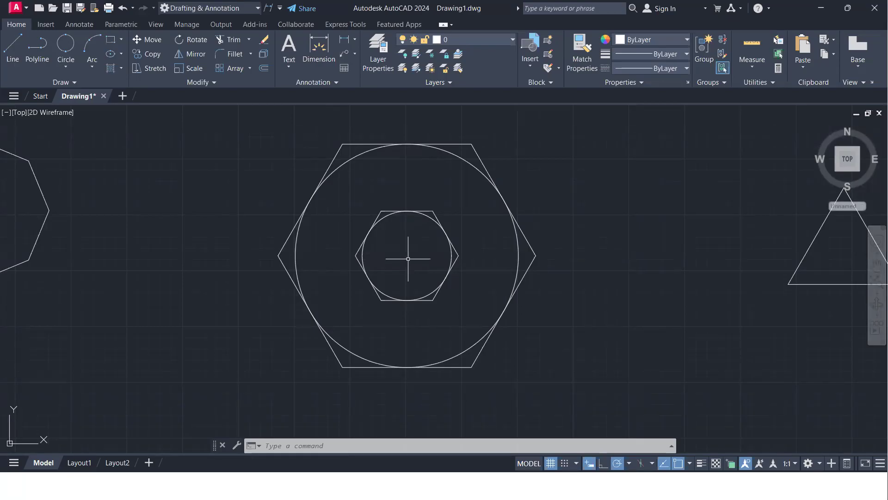
- Review all the rectangles and polygons drawn so far across the whole drawing
scroll(406, 247, "down", 8)
scroll(344, 249, "up", 3)
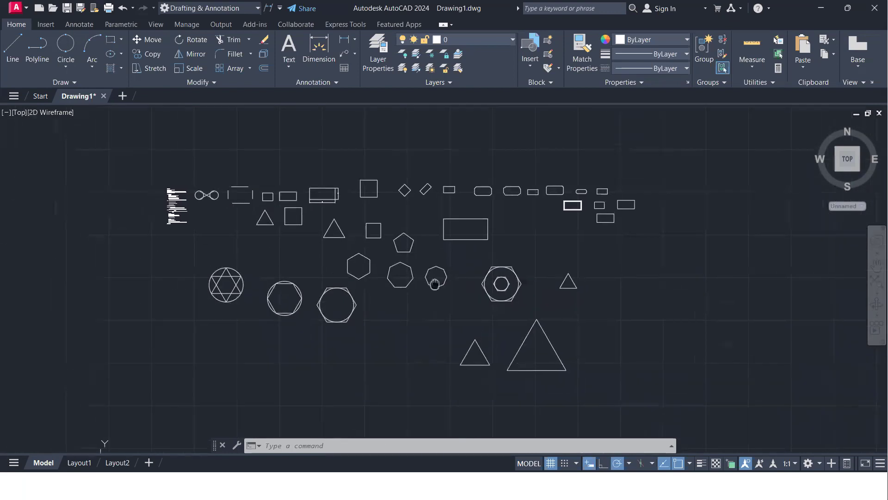
middle_click_drag(436, 238, 467, 208)
middle_click_drag(80, 200, 201, 238)
scroll(172, 203, "up", 2)
scroll(268, 206, "down", 3)
middle_click_drag(397, 270, 349, 258)
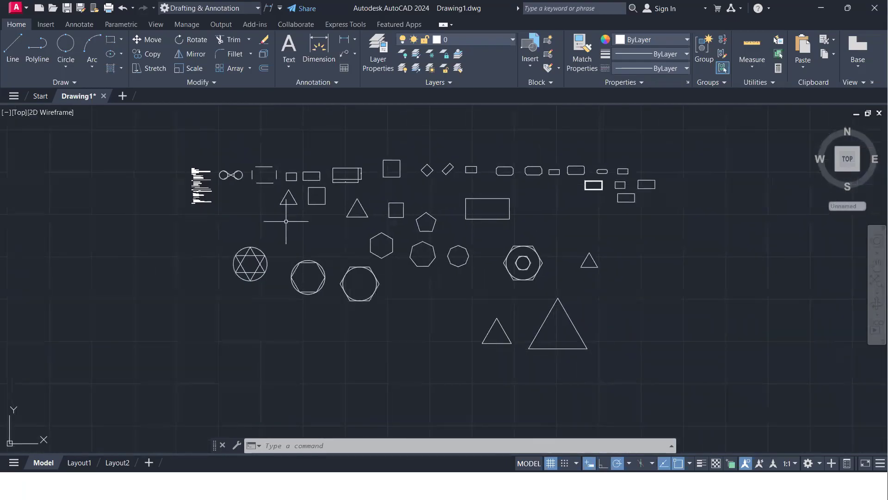
scroll(237, 191, "up", 2)
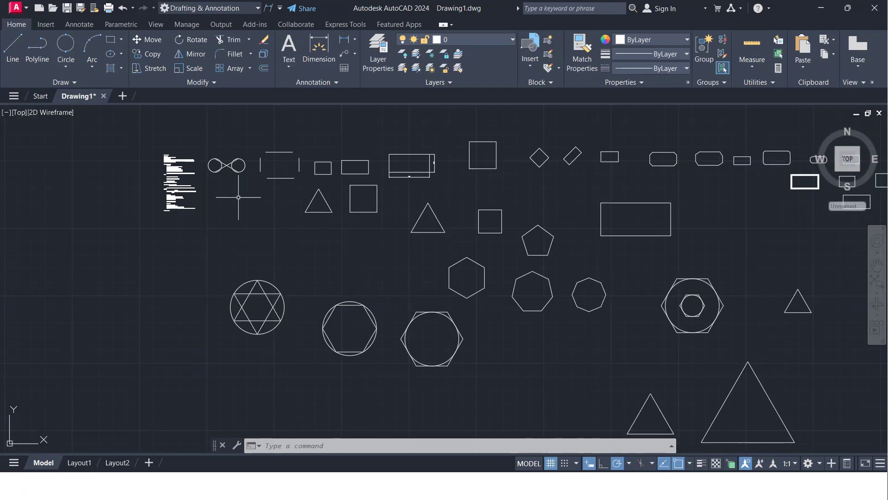
scroll(285, 254, "up", 4)
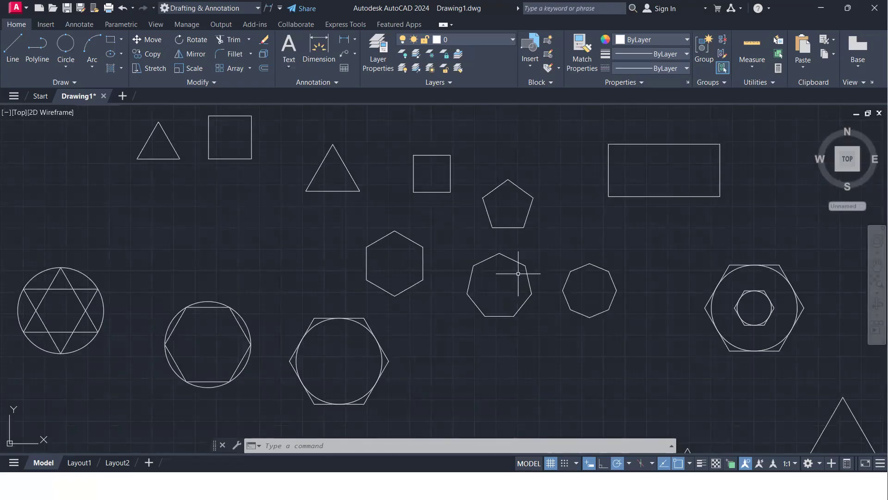
- Fit the whole drawing in the view using the Zoom command's Extents option
type("Z")
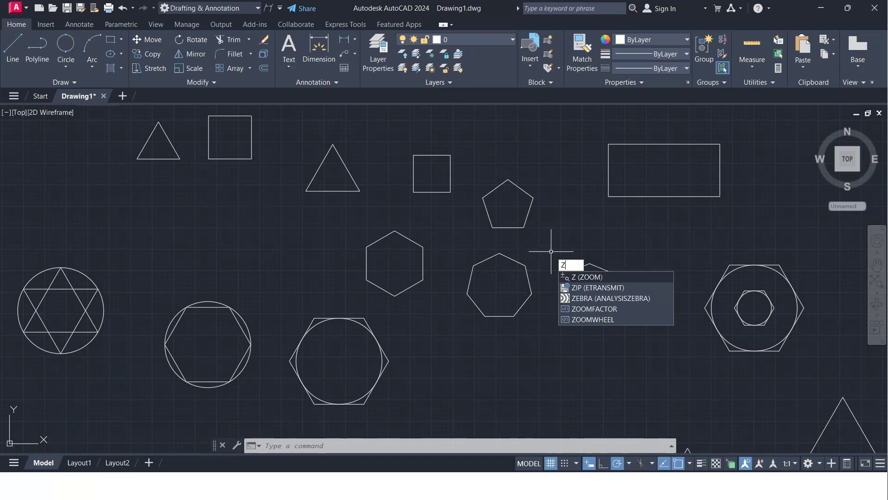
key("Return")
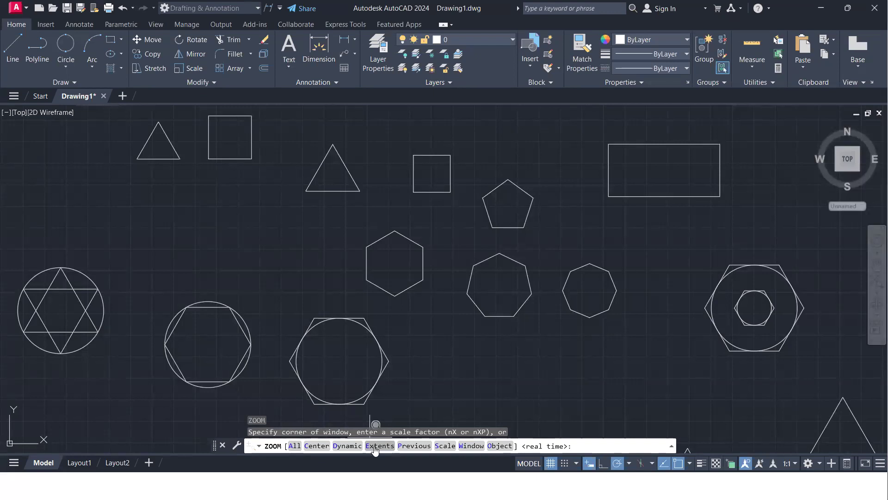
type("e")
key("Return")
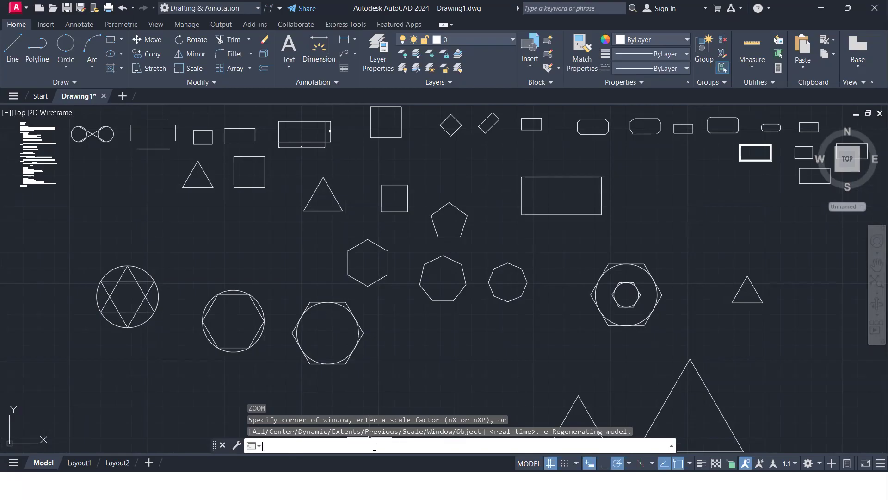
- Enlarge the pentagon and return to the full drawing with Zoom Extents
scroll(450, 217, "up", 10)
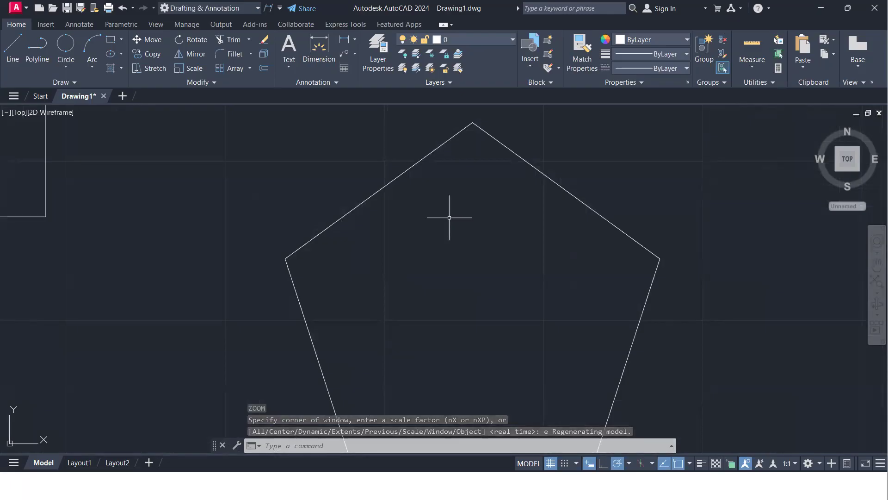
type("z")
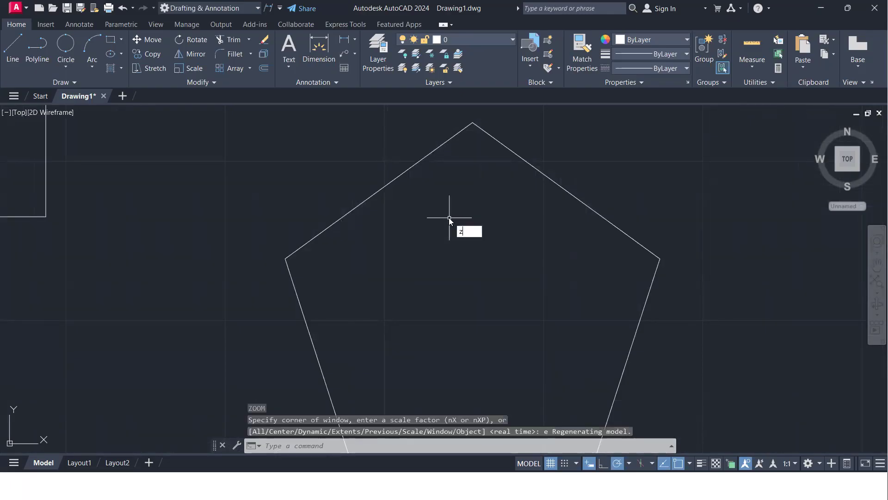
key("Return")
type("e")
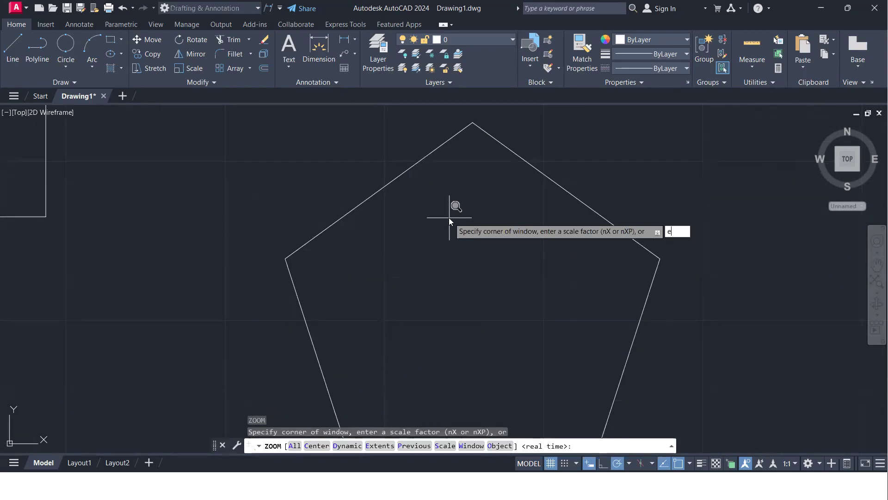
key("Return")
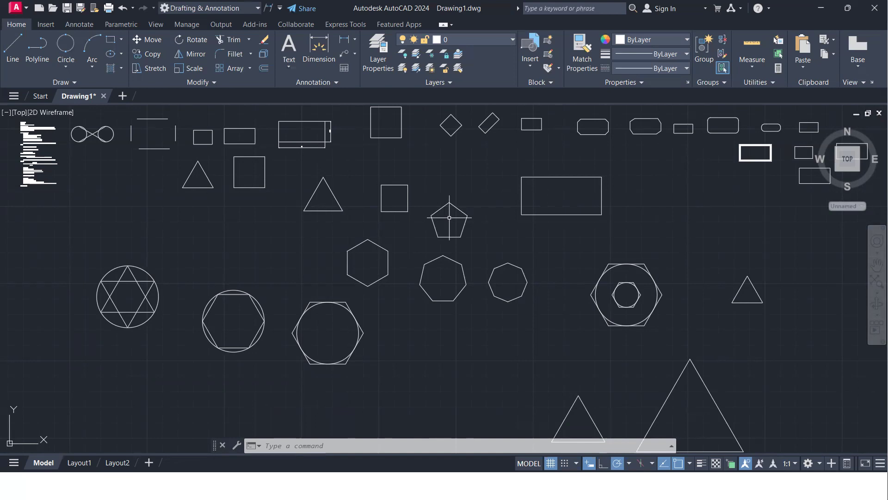
- Magnify the three circles with the star, inscribed hexagon and circumscribed hexagon using the Zoom command's Window option
type("z")
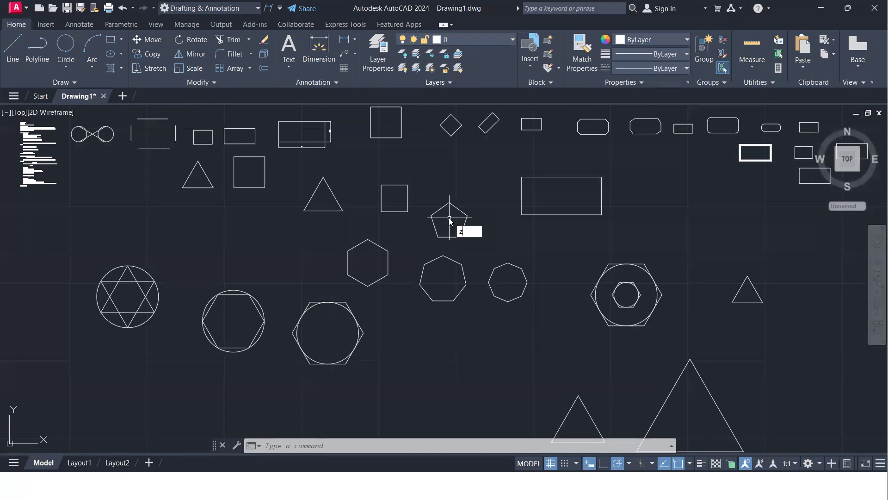
key("Return")
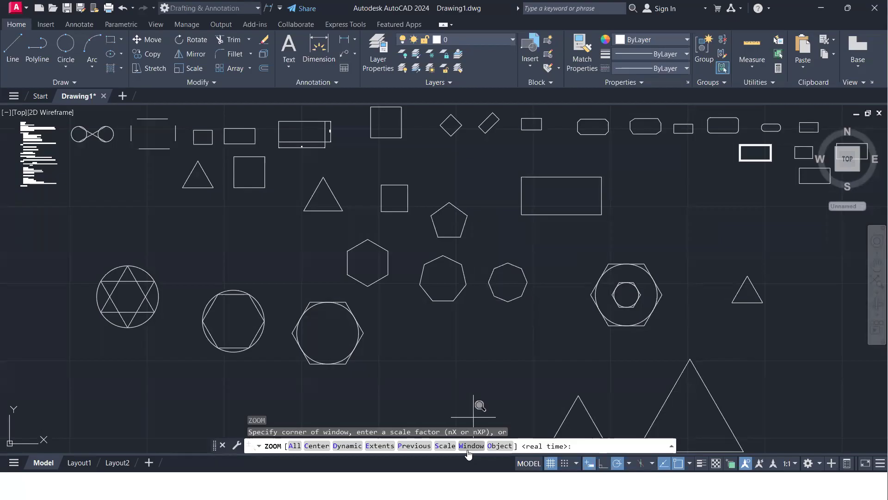
type("w")
key("Return")
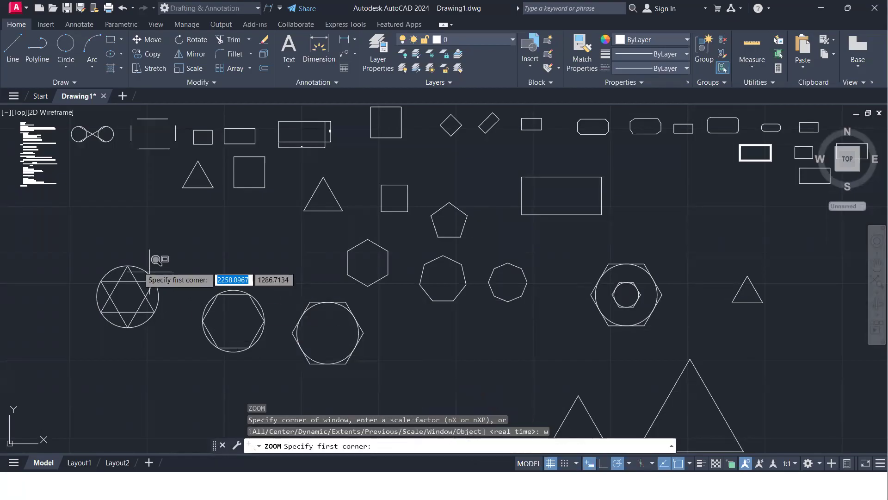
left_click(71, 251)
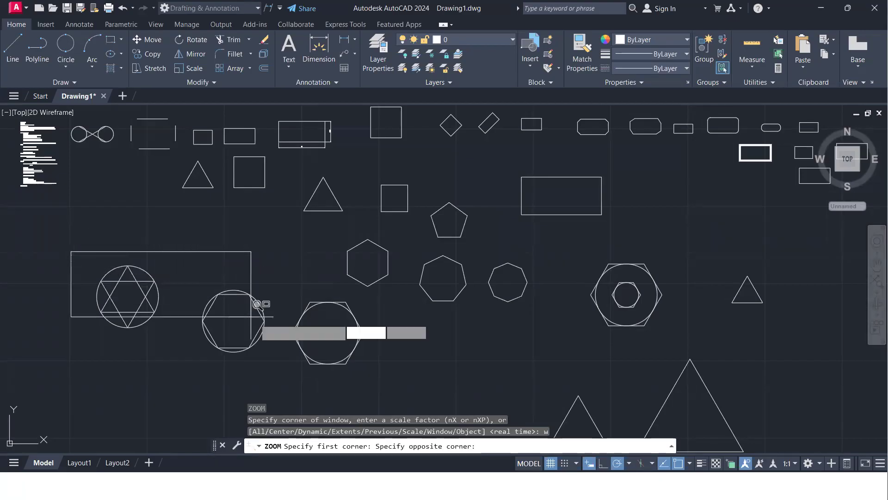
left_click(405, 374)
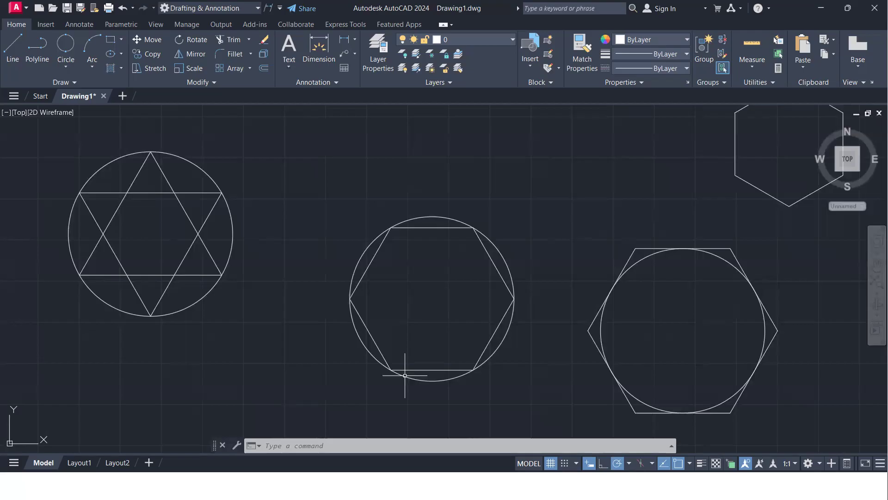
- Fill the view with the two nested hexagons and their circles using the Zoom command's Object option
type("z")
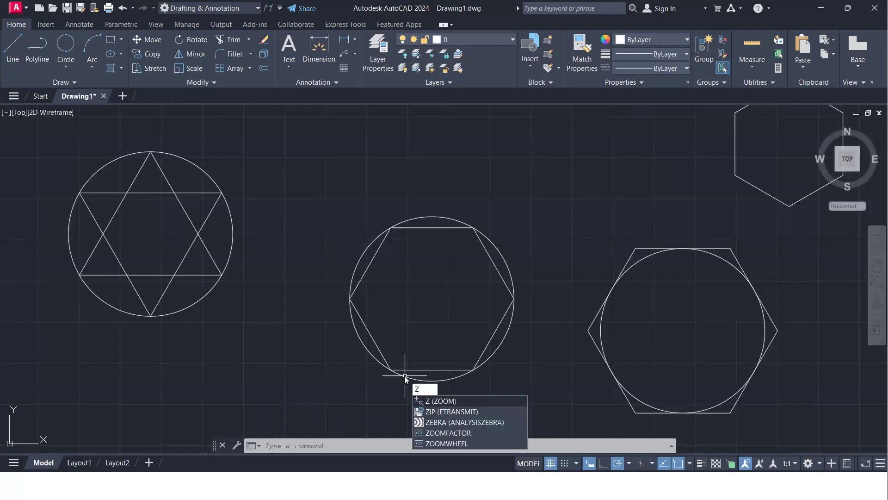
key("Return")
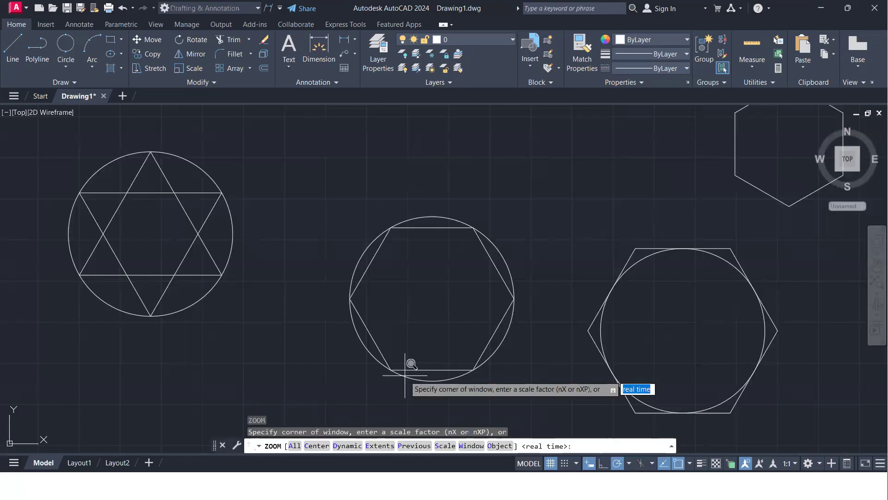
scroll(411, 378, "down", 5)
middle_click_drag(565, 363, 526, 356)
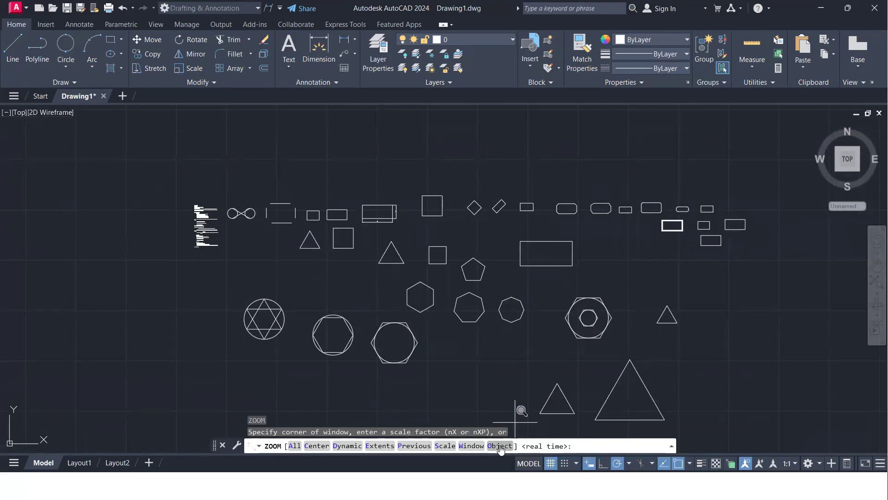
type("o")
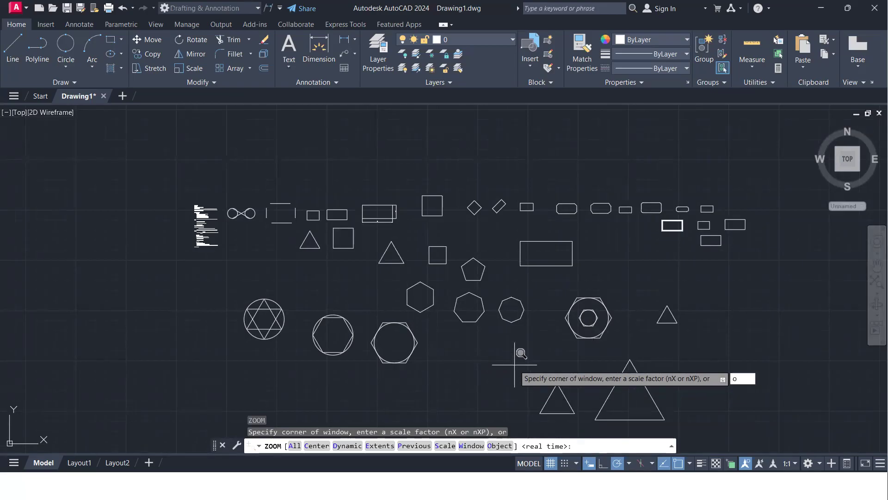
key("Return")
left_click(630, 346)
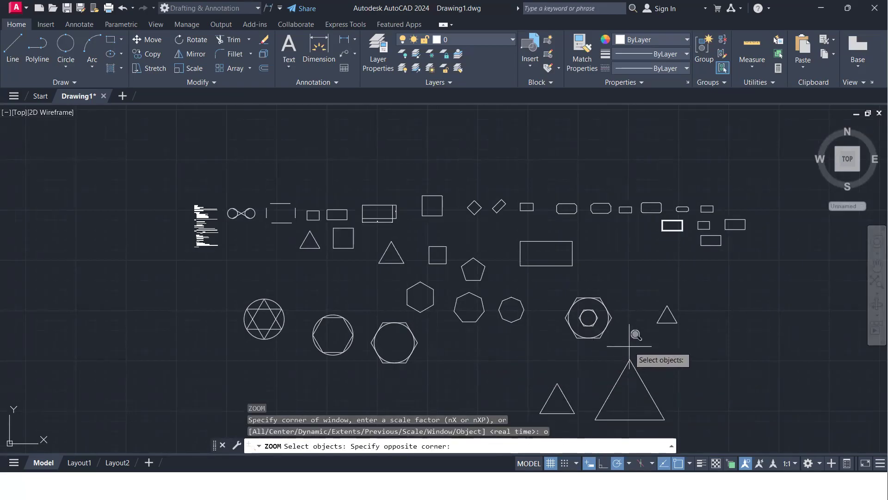
left_click(561, 296)
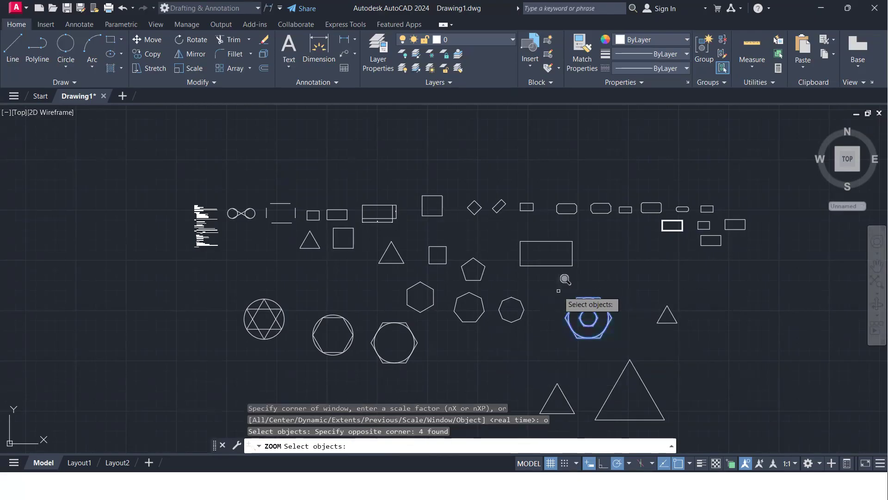
key("Return")
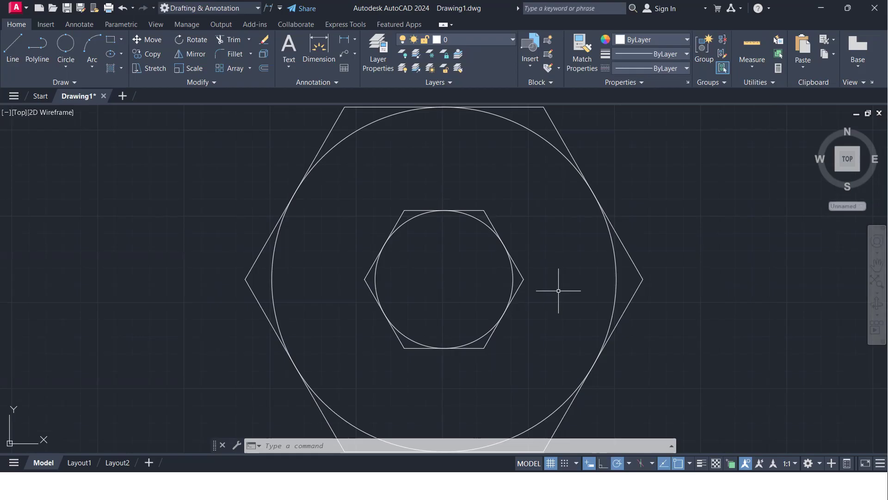
- Review the written notes on the Rectangle and Polygon commands beside the drawn shapes
scroll(558, 291, "down", 8)
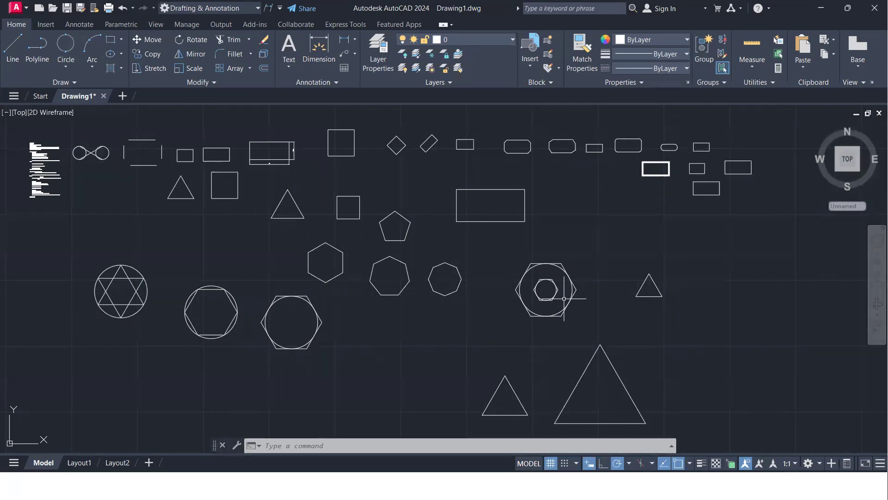
scroll(541, 306, "down", 3)
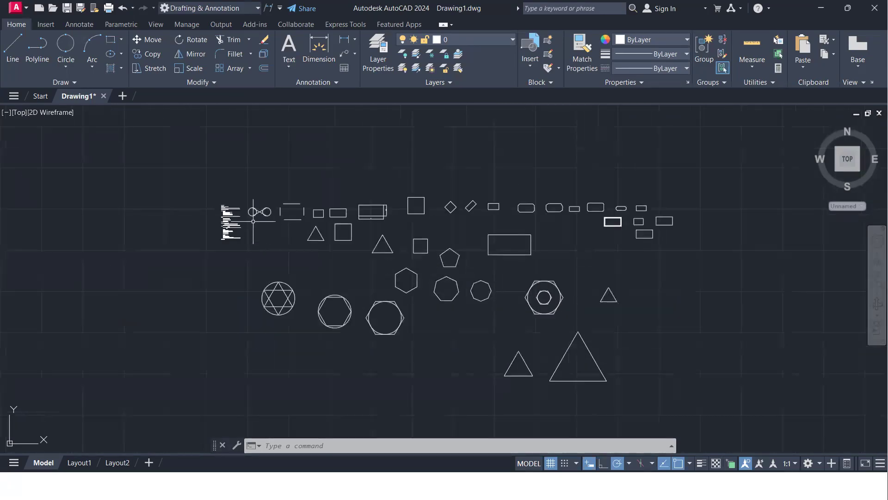
scroll(253, 222, "up", 5)
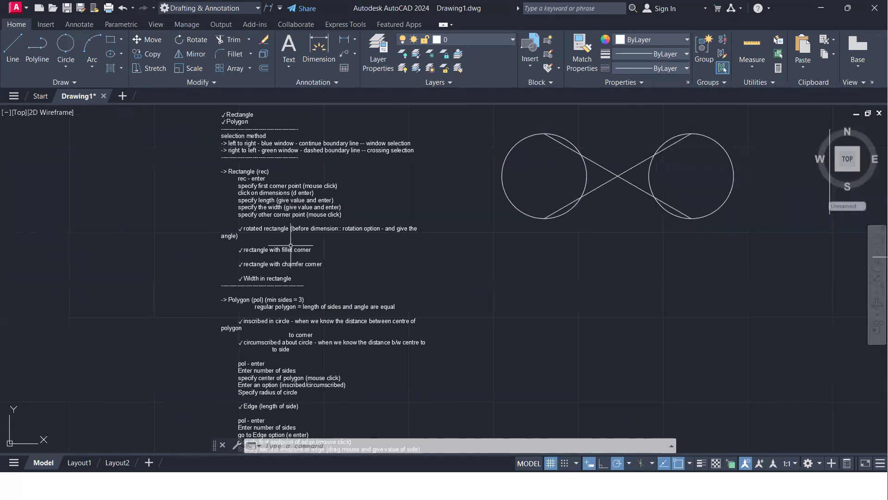
scroll(291, 246, "up", 3)
middle_click_drag(300, 250, 296, 238)
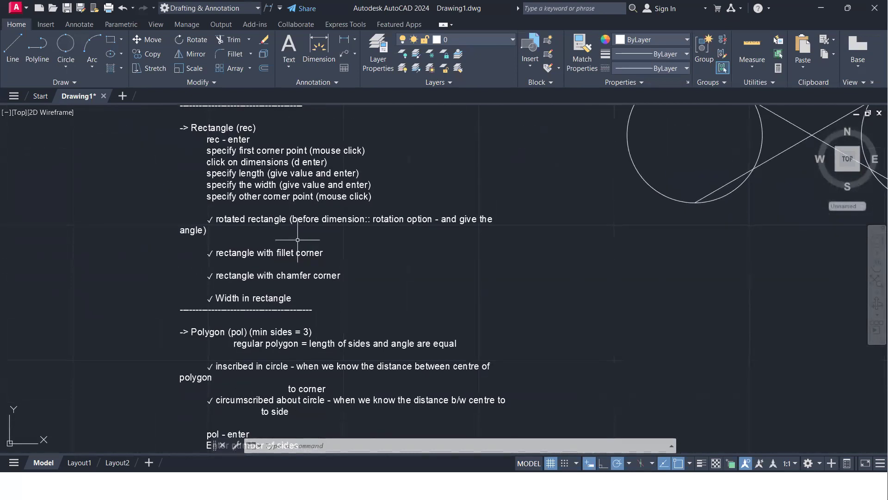